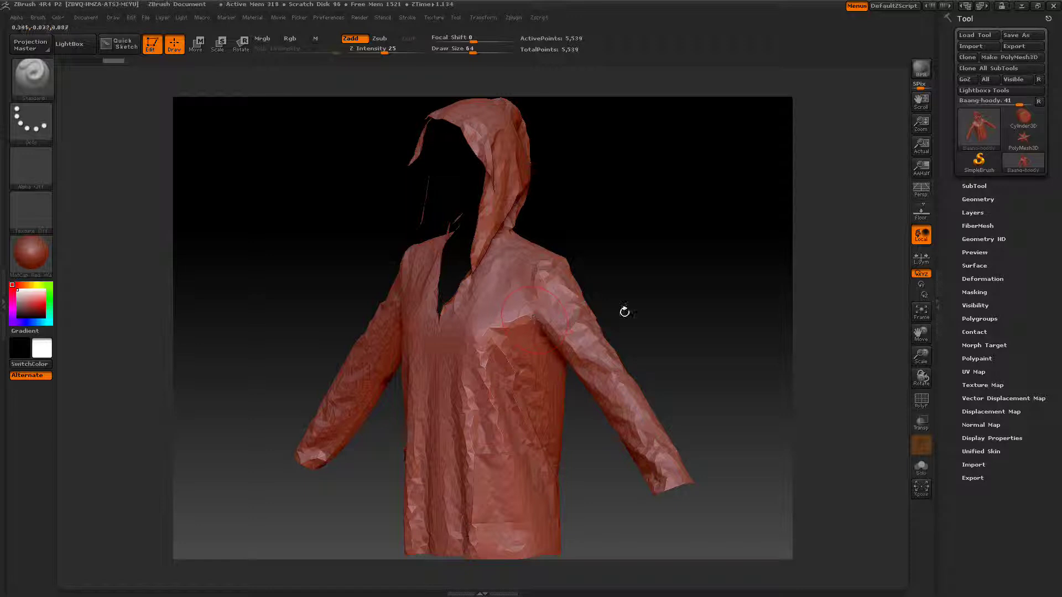
- Show the hoodie's polyframe and create polygroups with Auto Groups With UV
{"action": "left_click", "coordinate": [921, 400]}
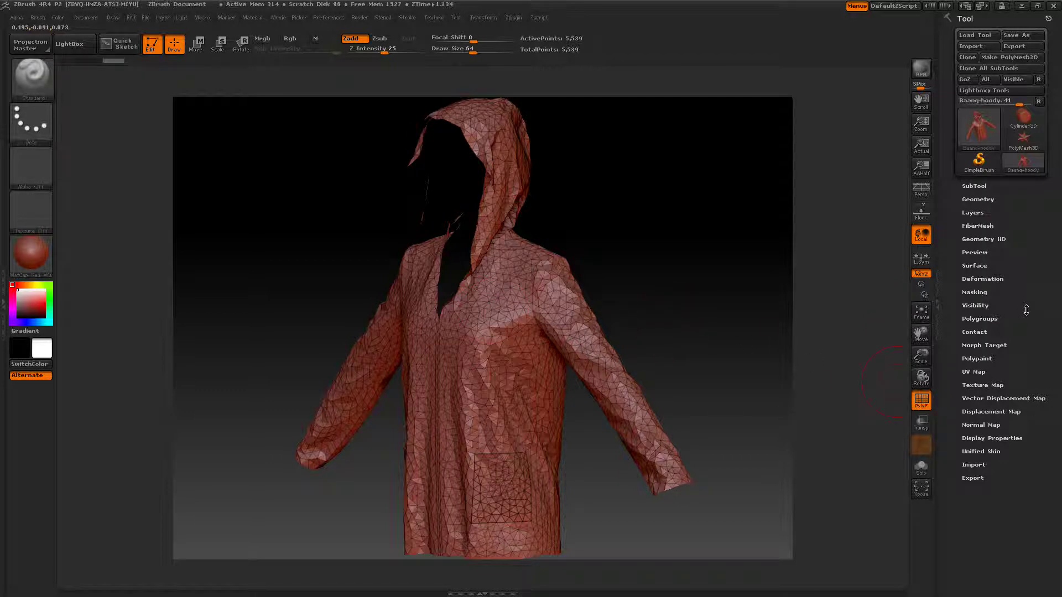
{"action": "left_click", "coordinate": [988, 319]}
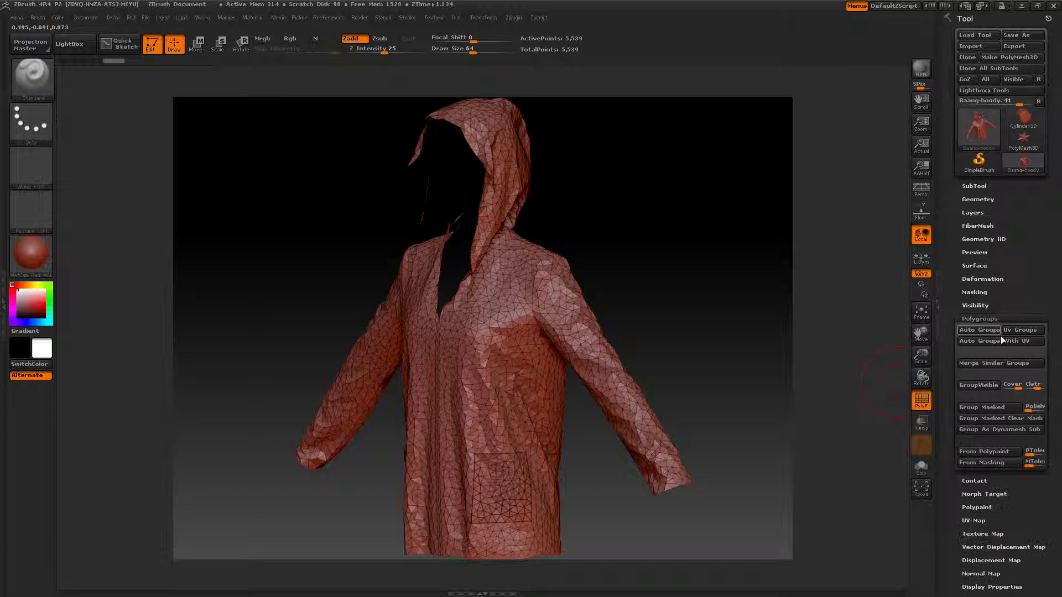
{"action": "left_click", "coordinate": [999, 340]}
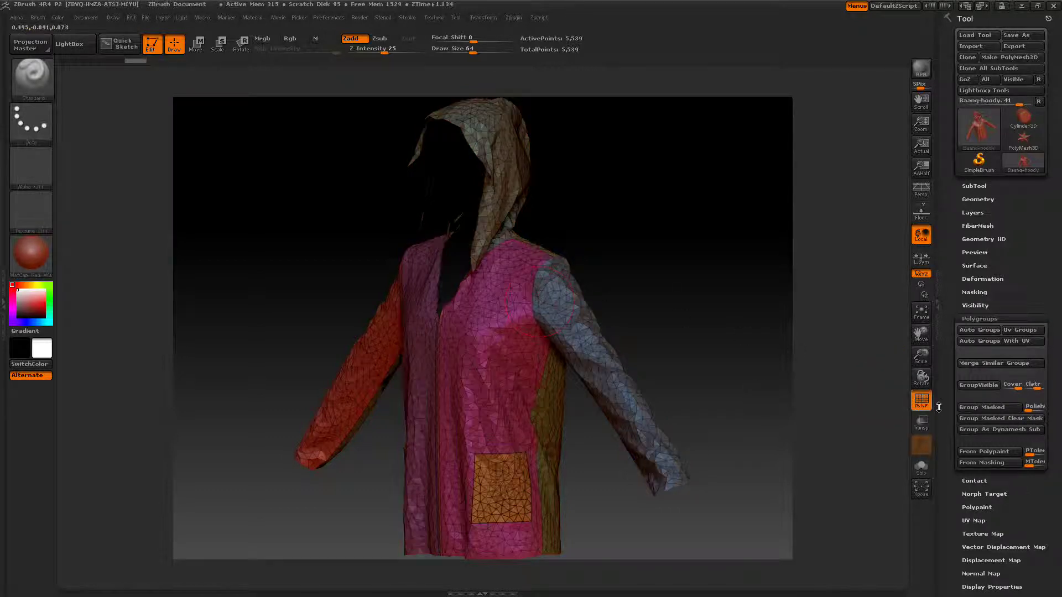
- Inspect the hoodie's flattened UV layout with Morph UV, and return the mesh to its 3D shape
{"action": "left_click_drag", "start_coordinate": [941, 410], "coordinate": [940, 330]}
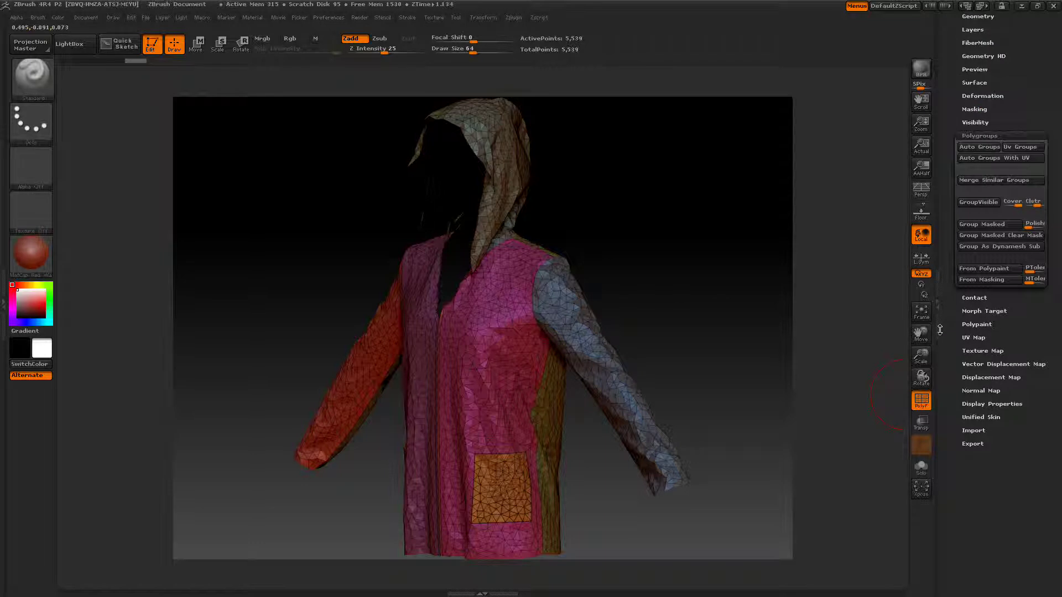
{"action": "left_click", "coordinate": [969, 338]}
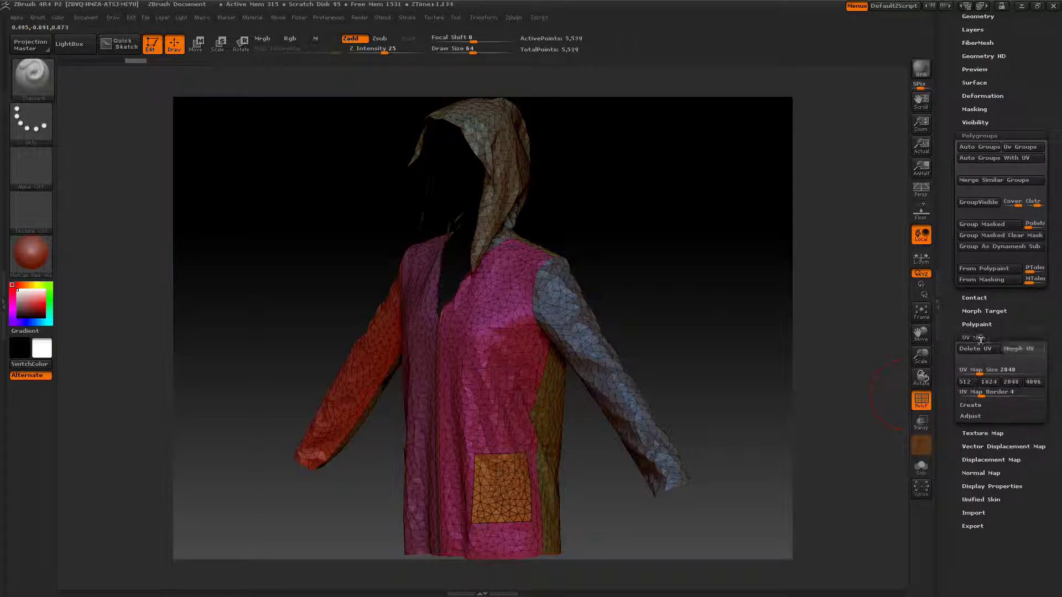
{"action": "left_click", "coordinate": [1010, 347]}
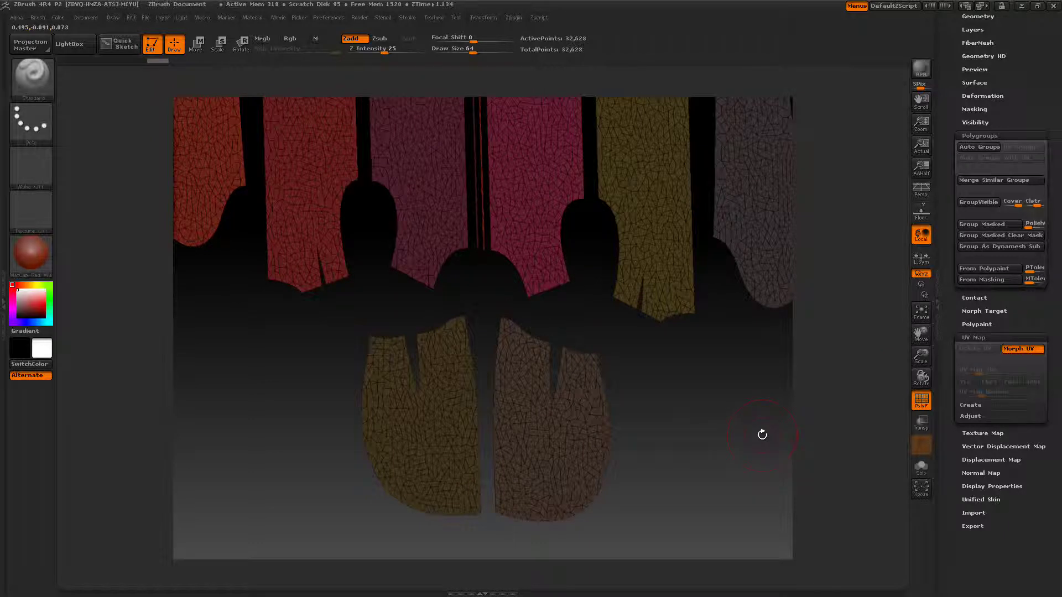
{"action": "left_click_drag", "start_coordinate": [761, 434], "coordinate": [767, 427]}
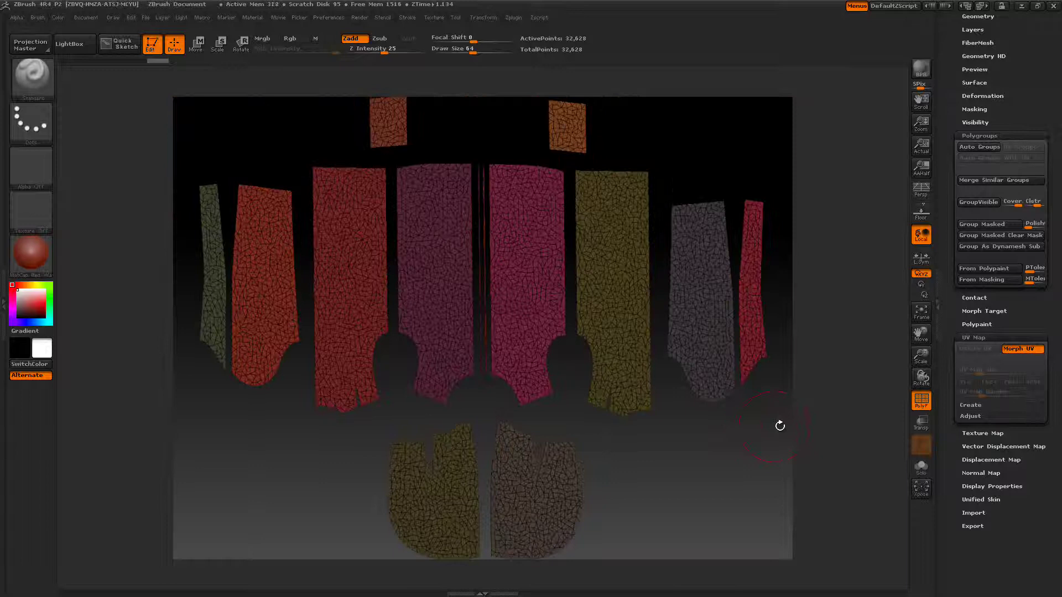
{"action": "left_click", "coordinate": [1029, 351]}
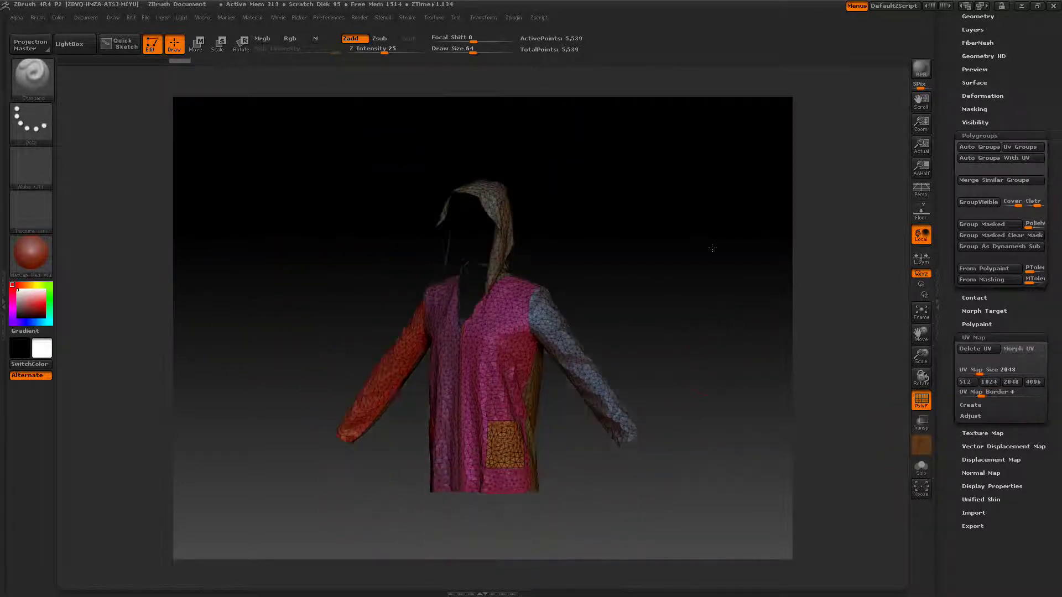
{"action": "left_click_drag", "start_coordinate": [712, 309], "coordinate": [732, 346], "text": "alt"}
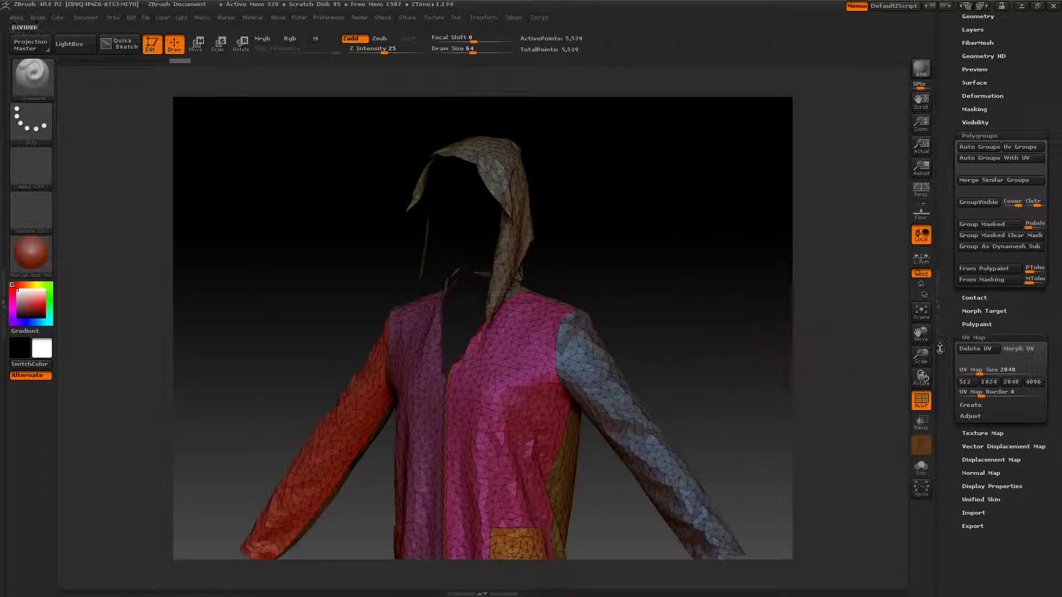
{"action": "left_click", "coordinate": [970, 339]}
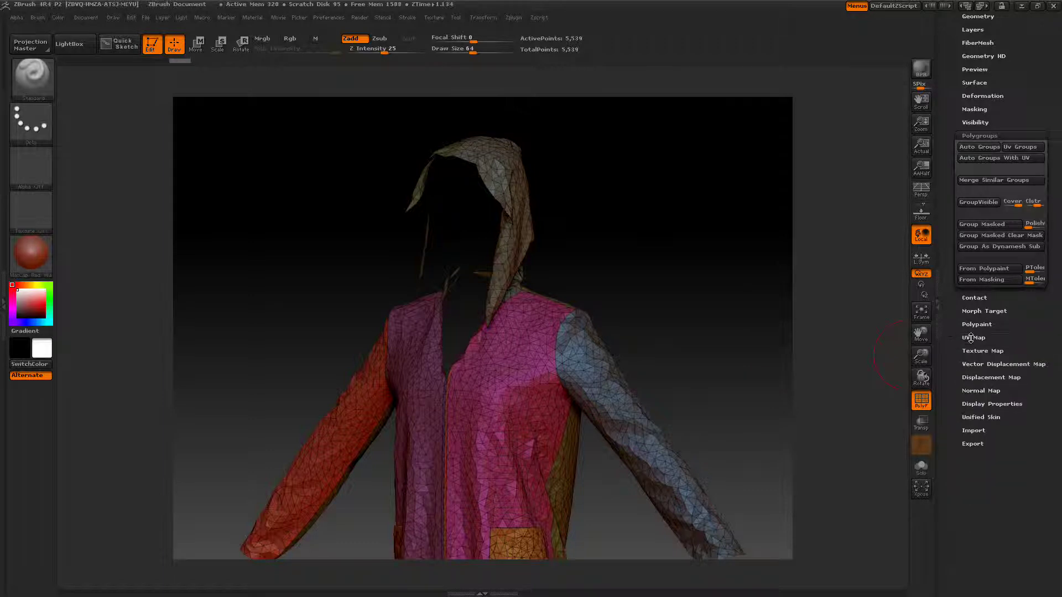
- Load the QRemesher Guides plugin and show its guide and remeshing tools
{"action": "left_click", "coordinate": [514, 18]}
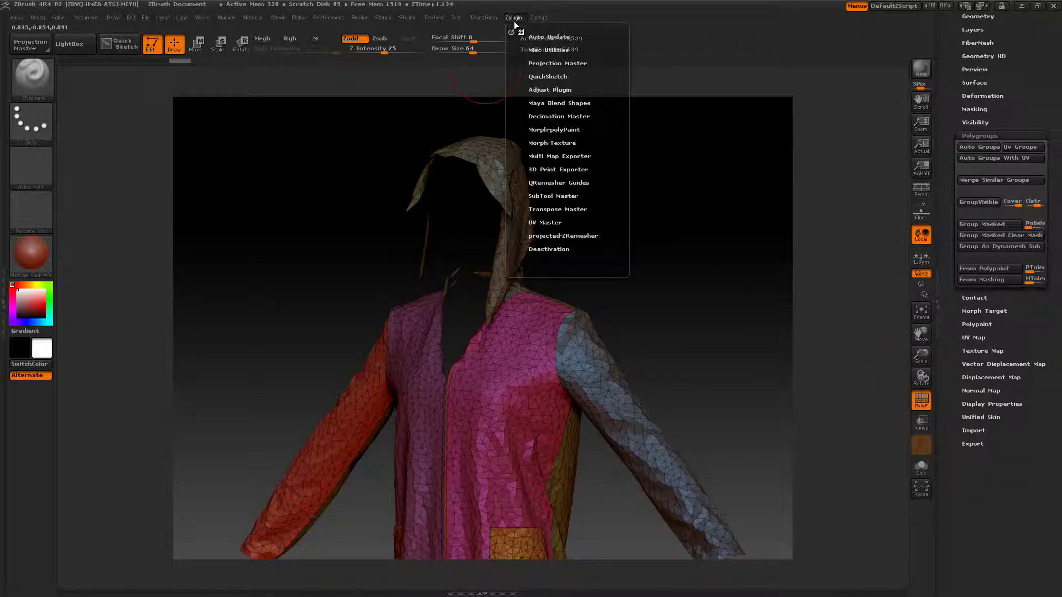
{"action": "left_click", "coordinate": [556, 180]}
{"action": "left_click", "coordinate": [550, 197]}
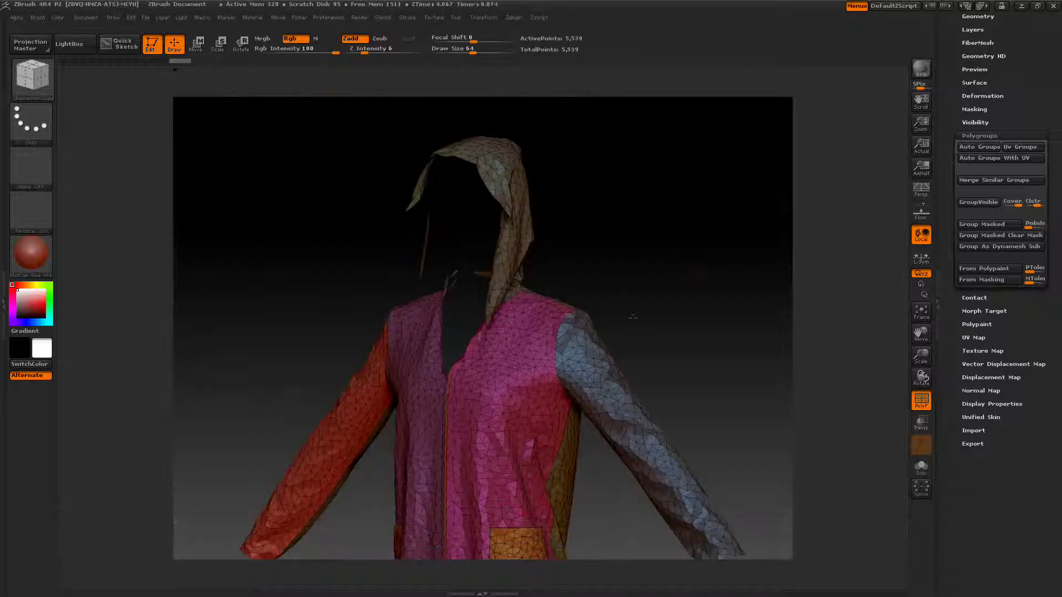
{"action": "left_click", "coordinate": [486, 594]}
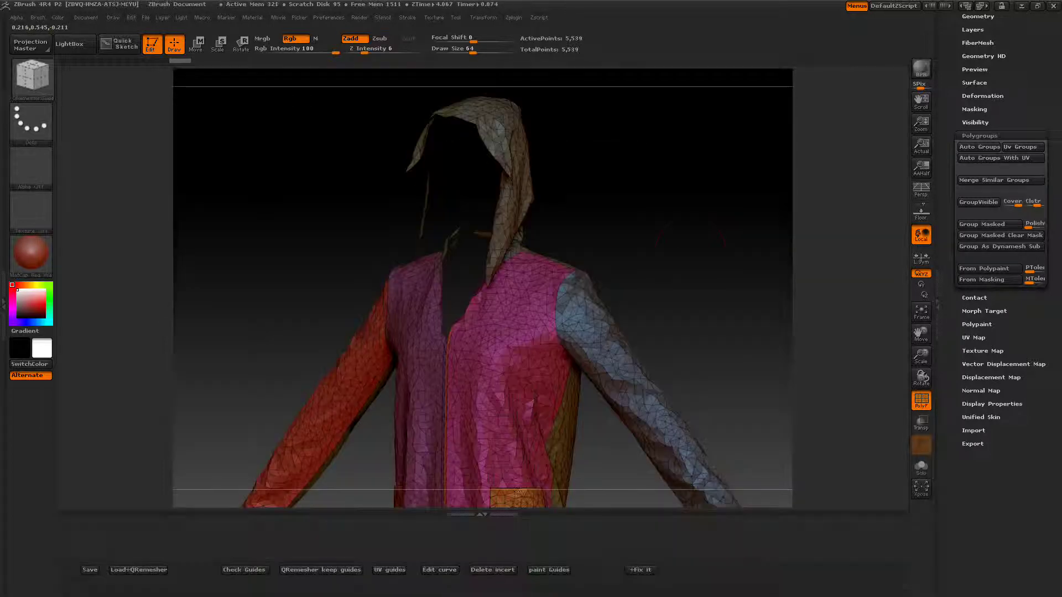
- Generate QRemesher guide curves from the hoodie's UVs, accepting the non-undoable operation and skipping its notice until the next restart
{"action": "left_click_drag", "start_coordinate": [704, 249], "coordinate": [722, 253]}
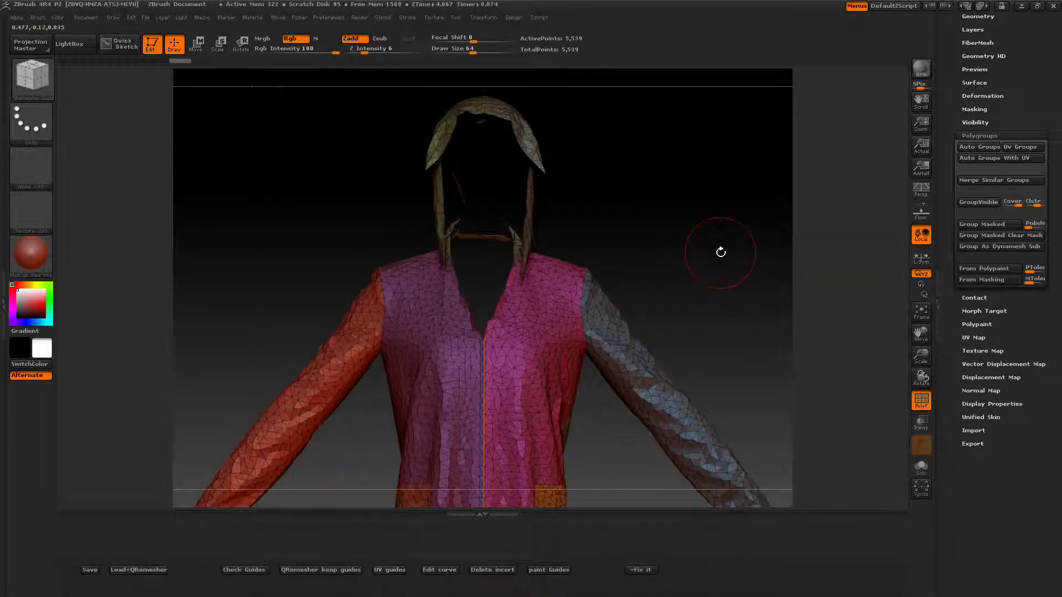
{"action": "key", "text": "f"}
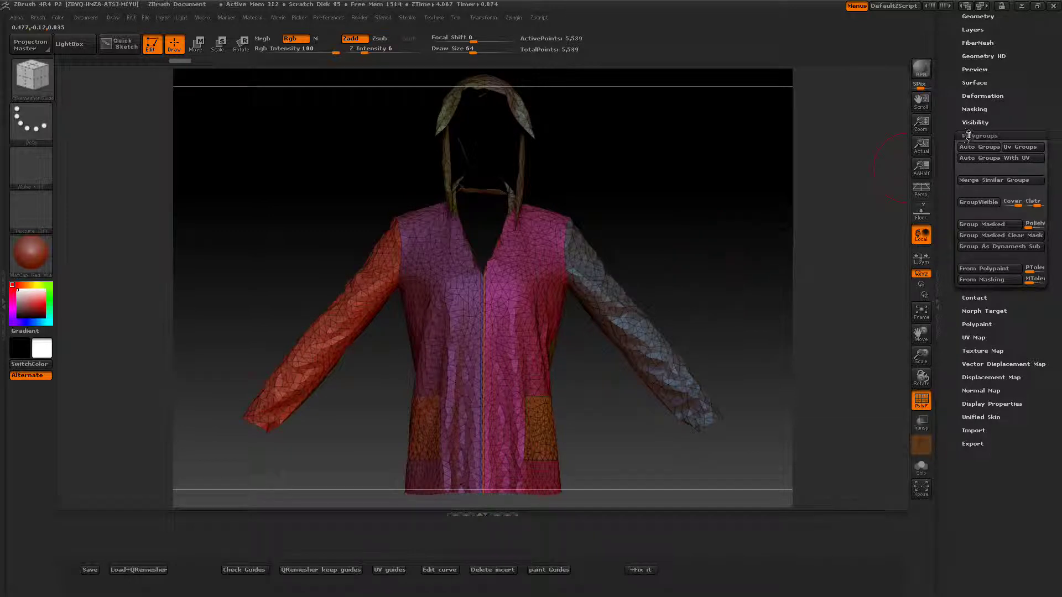
{"action": "left_click", "coordinate": [968, 136]}
{"action": "left_click_drag", "start_coordinate": [952, 125], "coordinate": [949, 211]}
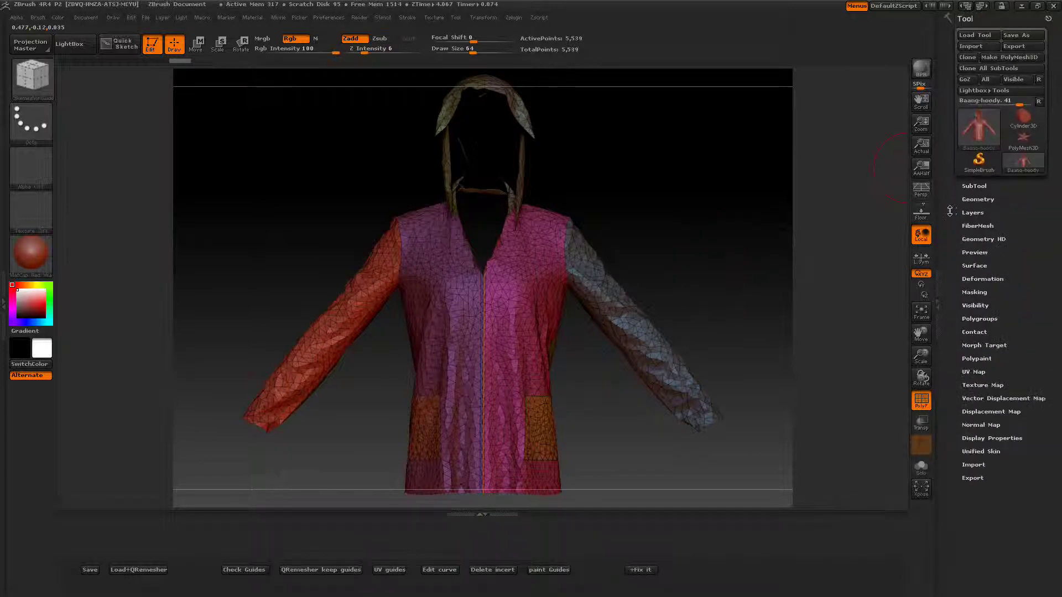
{"action": "left_click", "coordinate": [976, 199]}
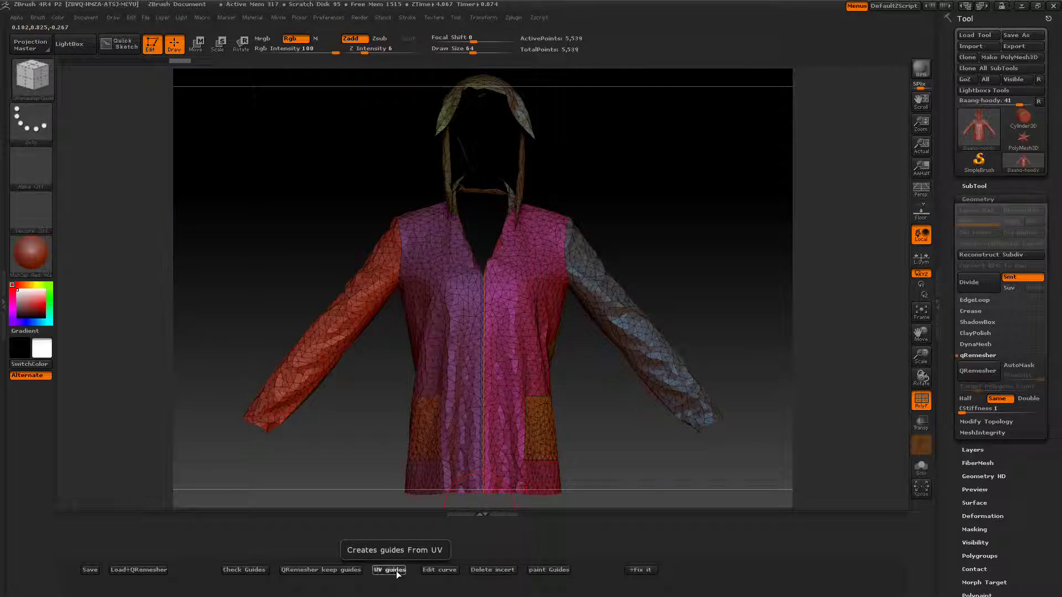
{"action": "left_click", "coordinate": [396, 571]}
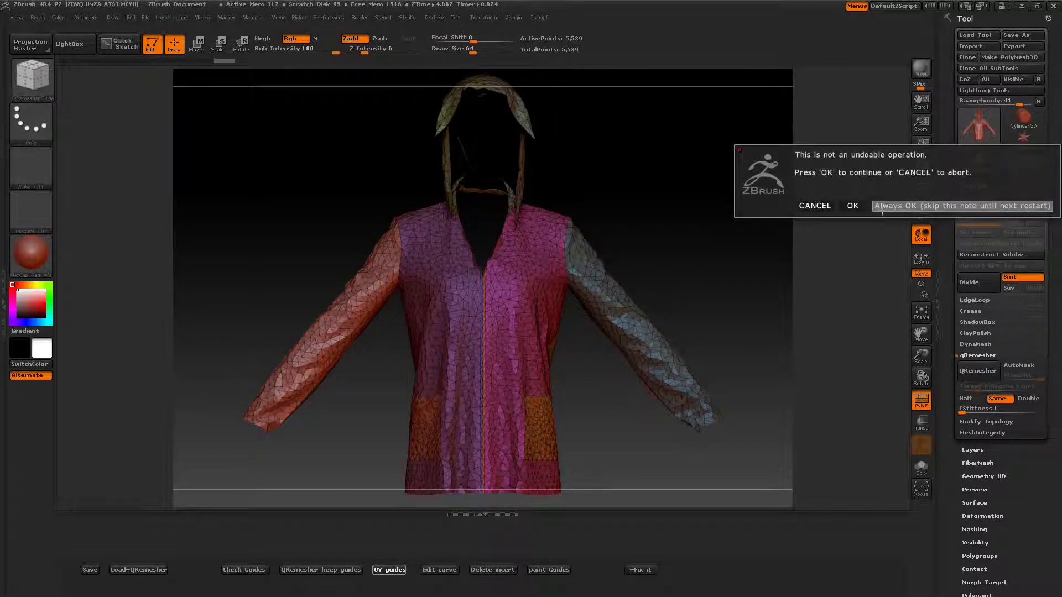
{"action": "left_click", "coordinate": [879, 207]}
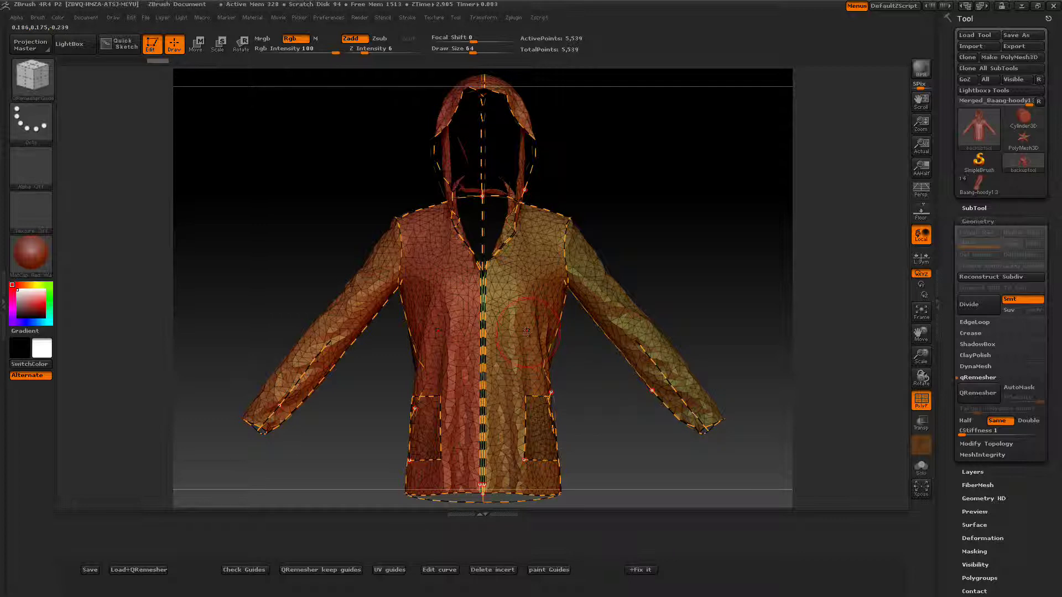
- Set the QRemesher curve stiffness to 99 and remesh the hoodie while keeping the guides
{"action": "left_click_drag", "start_coordinate": [966, 433], "coordinate": [1027, 433]}
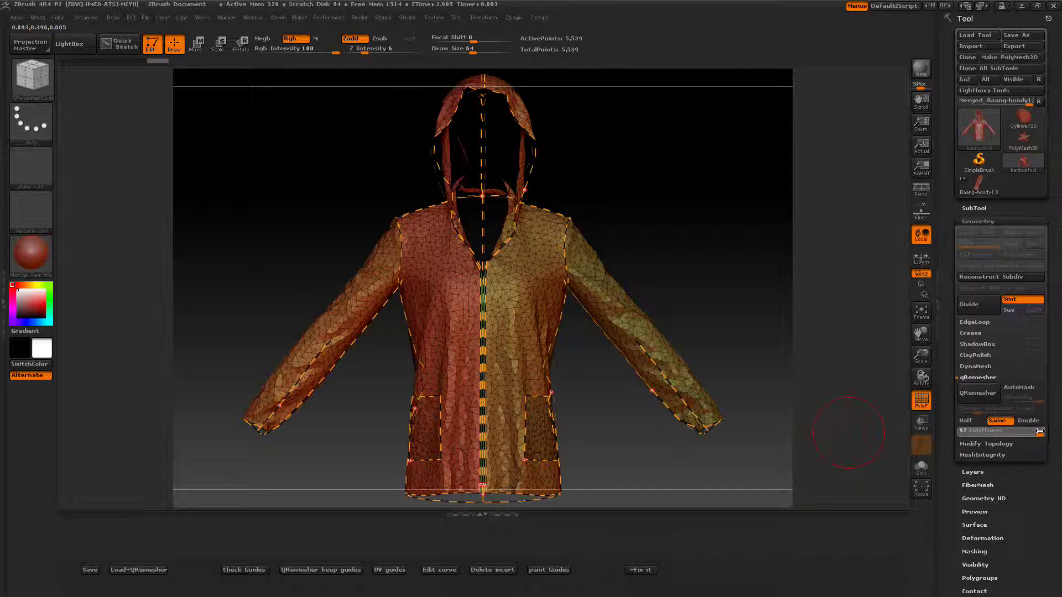
{"action": "left_click_drag", "start_coordinate": [1039, 431], "coordinate": [1042, 431]}
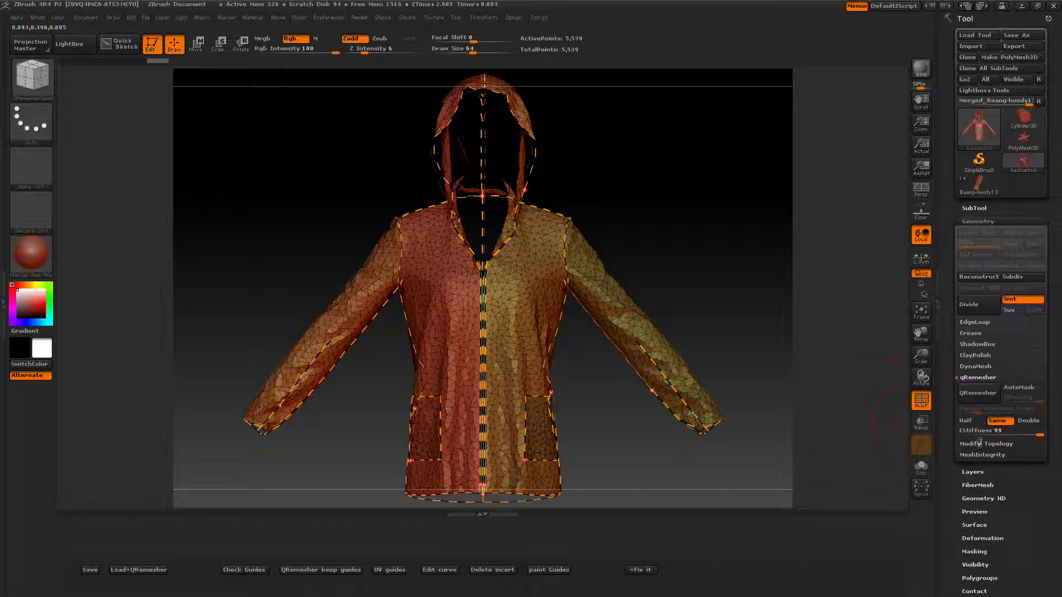
{"action": "left_click", "coordinate": [327, 570]}
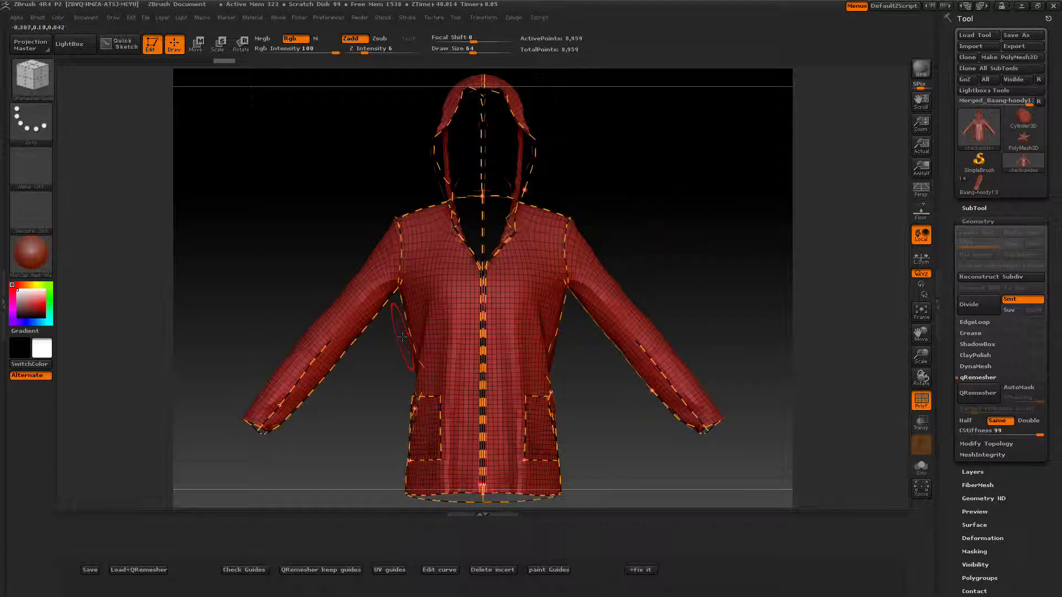
- Save the remeshed hoodie with the guides plugin, and remesh it again at Half density while keeping the guides
{"action": "left_click", "coordinate": [90, 570]}
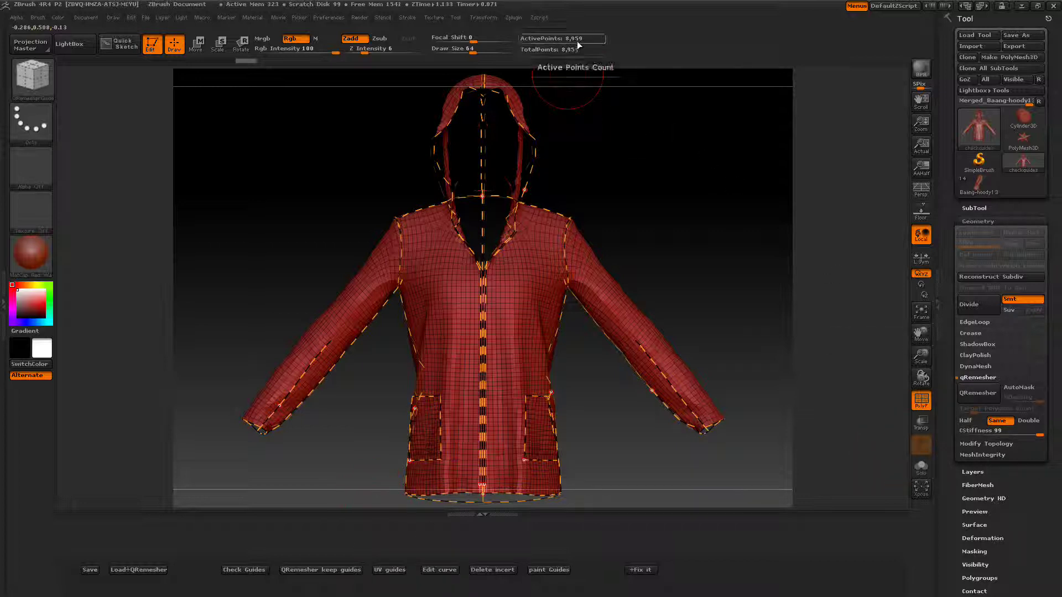
{"action": "left_click", "coordinate": [965, 421]}
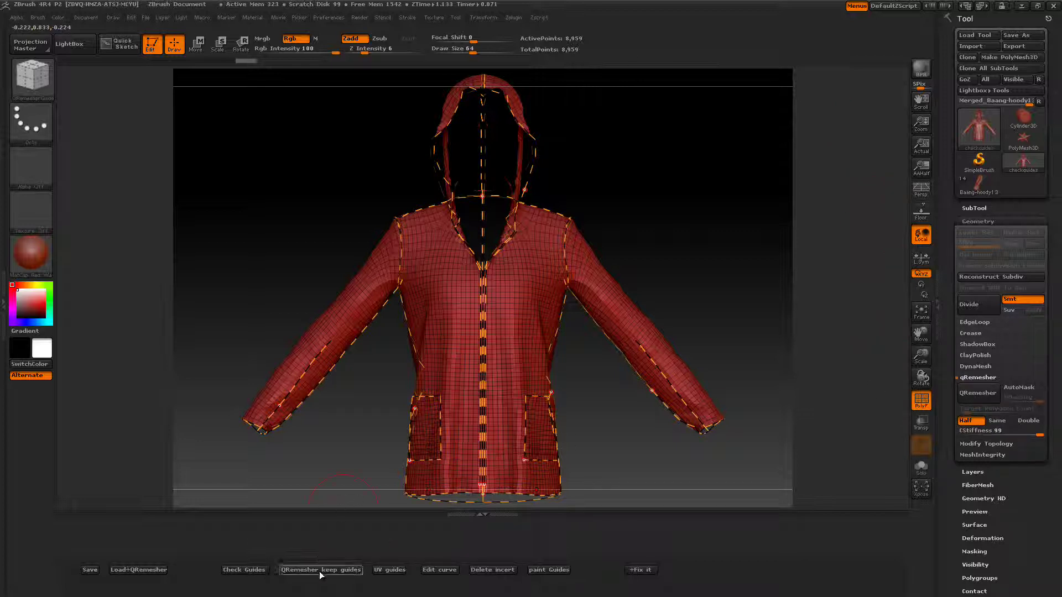
{"action": "left_click", "coordinate": [319, 570]}
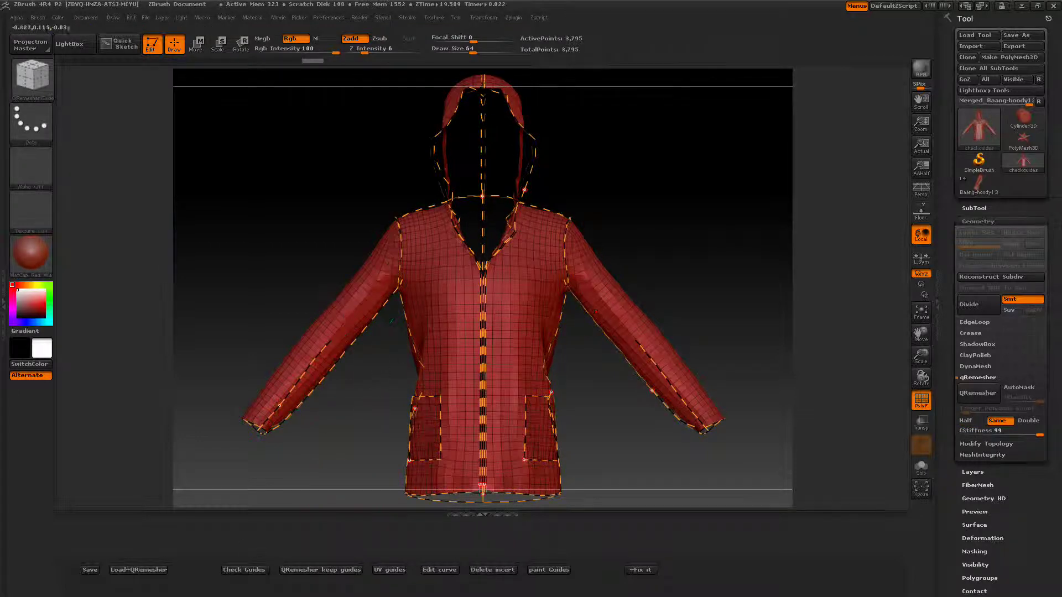
- Compare the denser and half-density remeshes through the undo history, ending on the half-density version and checking its topology
{"action": "left_click_drag", "start_coordinate": [256, 311], "coordinate": [314, 346]}
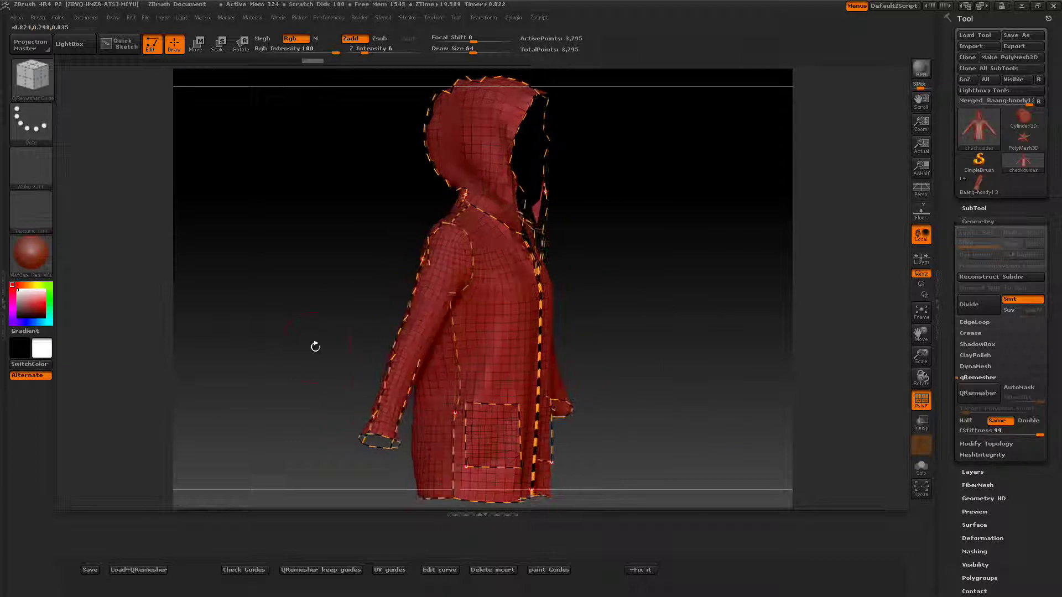
{"action": "left_click", "coordinate": [271, 62]}
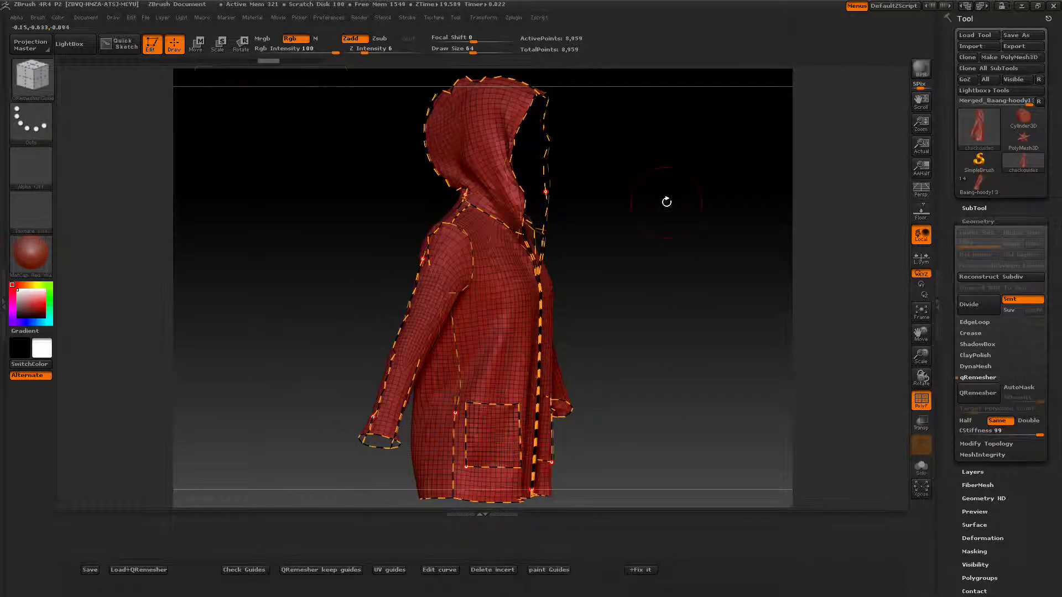
{"action": "mouse_move", "coordinate": [678, 227]}
{"action": "left_mouse_down", "text": "alt"}
{"action": "mouse_move", "coordinate": [680, 265]}
{"action": "mouse_move", "coordinate": [690, 258]}
{"action": "left_mouse_up", "text": "alt"}
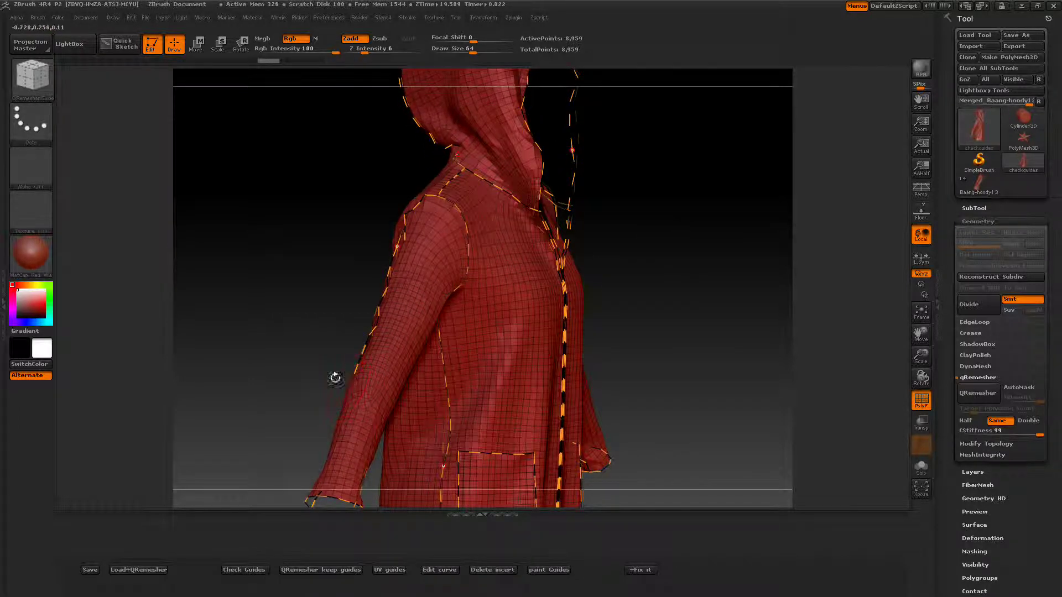
{"action": "left_click_drag", "start_coordinate": [290, 338], "coordinate": [299, 313]}
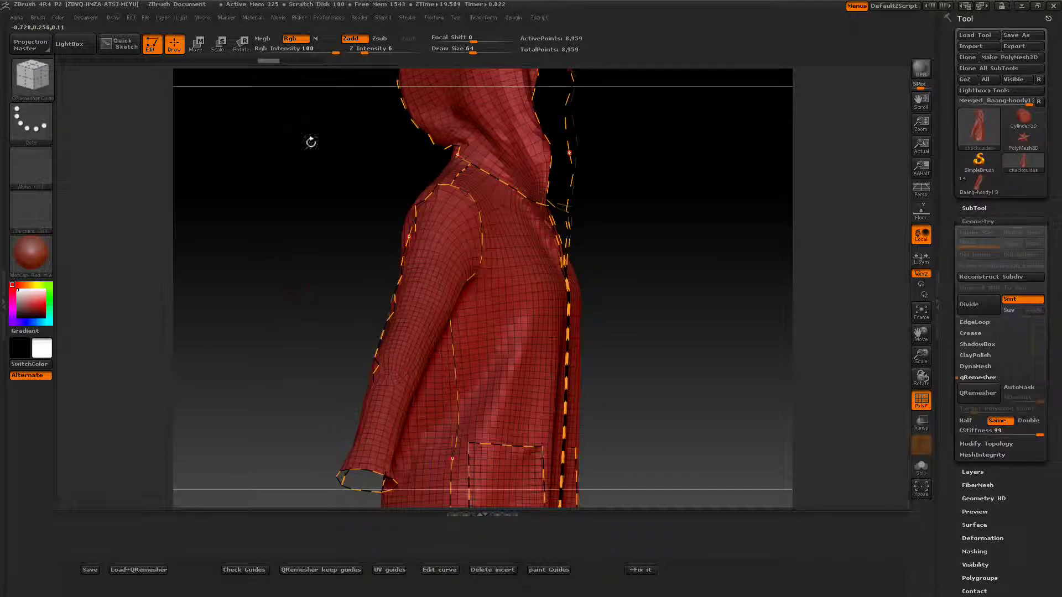
{"action": "left_click", "coordinate": [310, 62]}
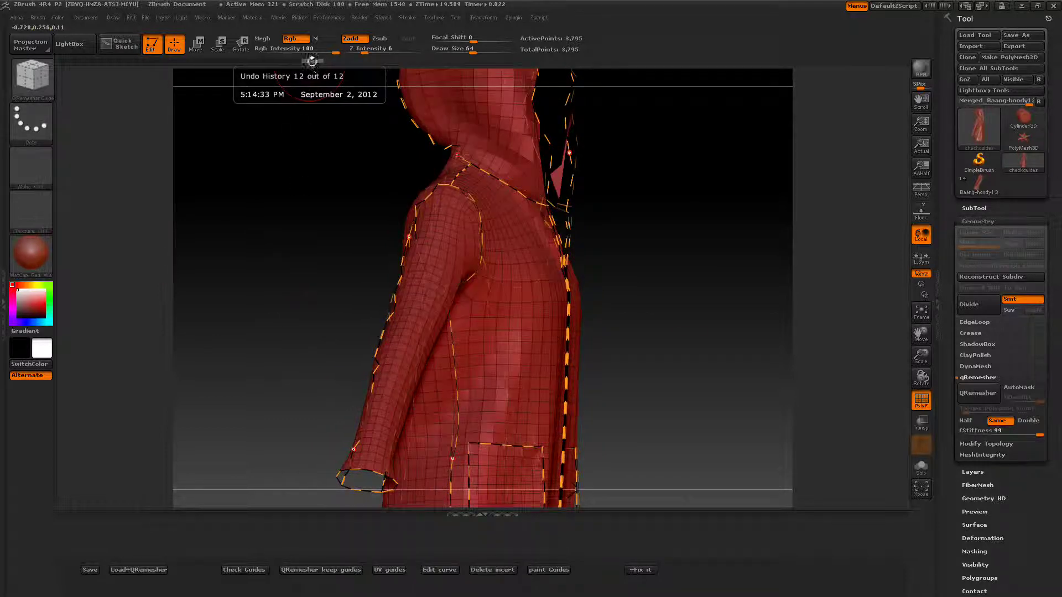
{"action": "left_click_drag", "start_coordinate": [681, 367], "coordinate": [638, 375]}
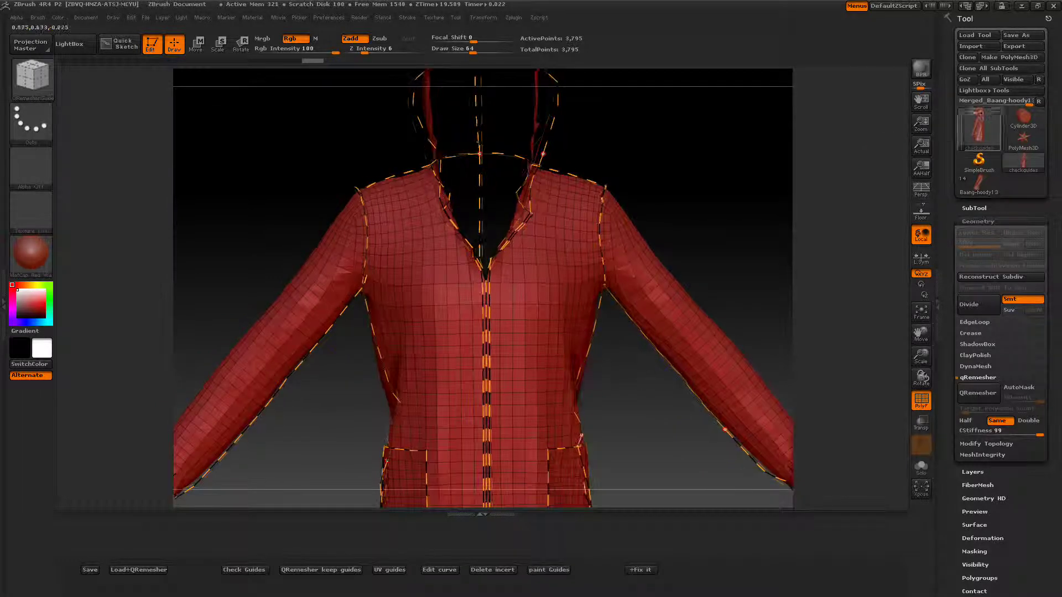
- Export the half-density hoodie mesh in OBJ format to another folder
{"action": "left_click", "coordinate": [1014, 48]}
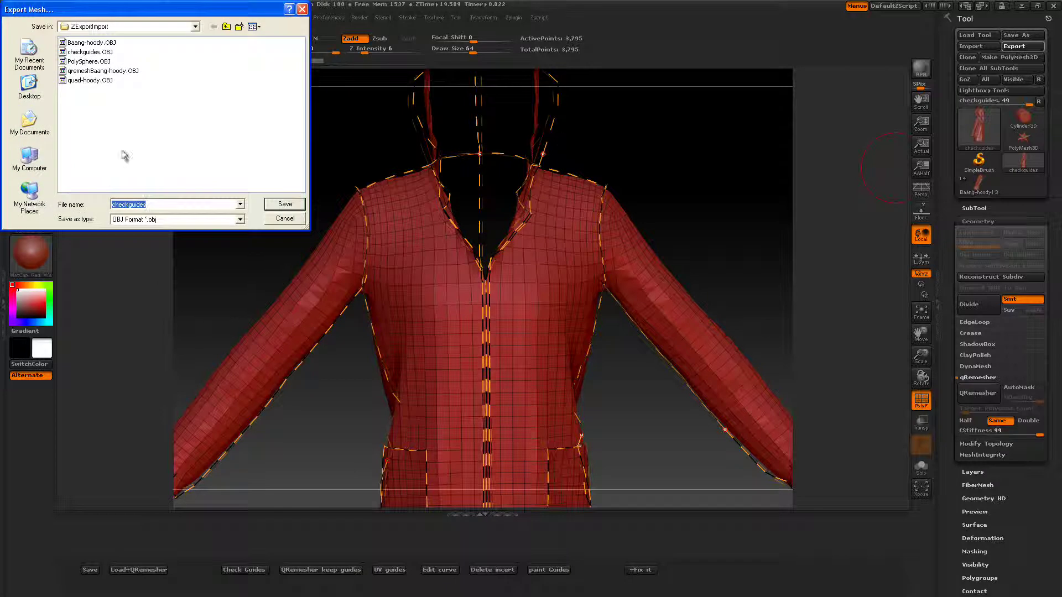
{"action": "left_click", "coordinate": [126, 29]}
{"action": "left_click", "coordinate": [108, 188]}
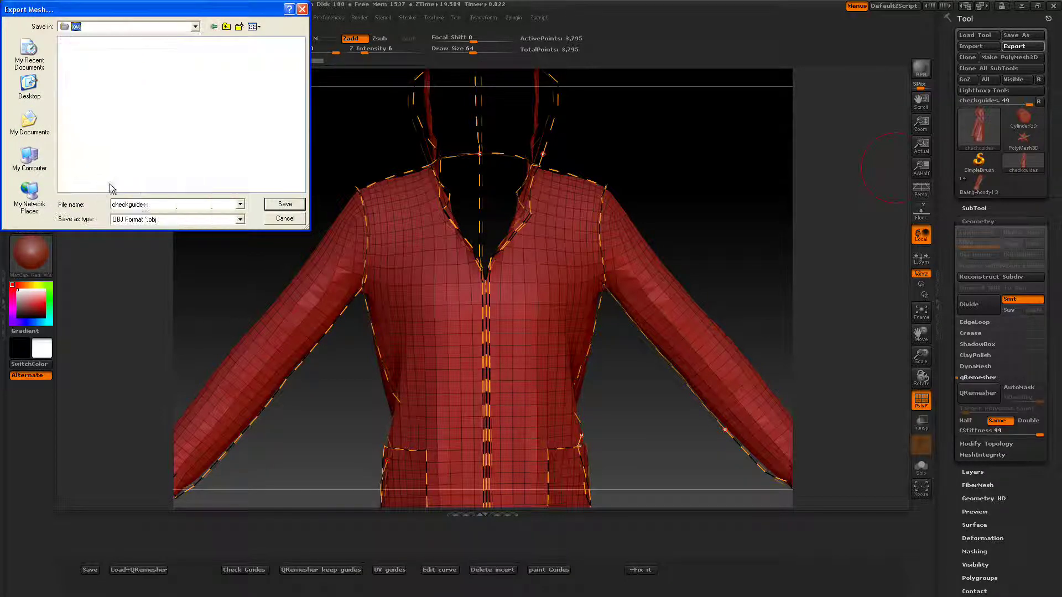
{"action": "double_click", "coordinate": [163, 204]}
{"action": "left_click", "coordinate": [163, 204]}
{"action": "left_click", "coordinate": [276, 206]}
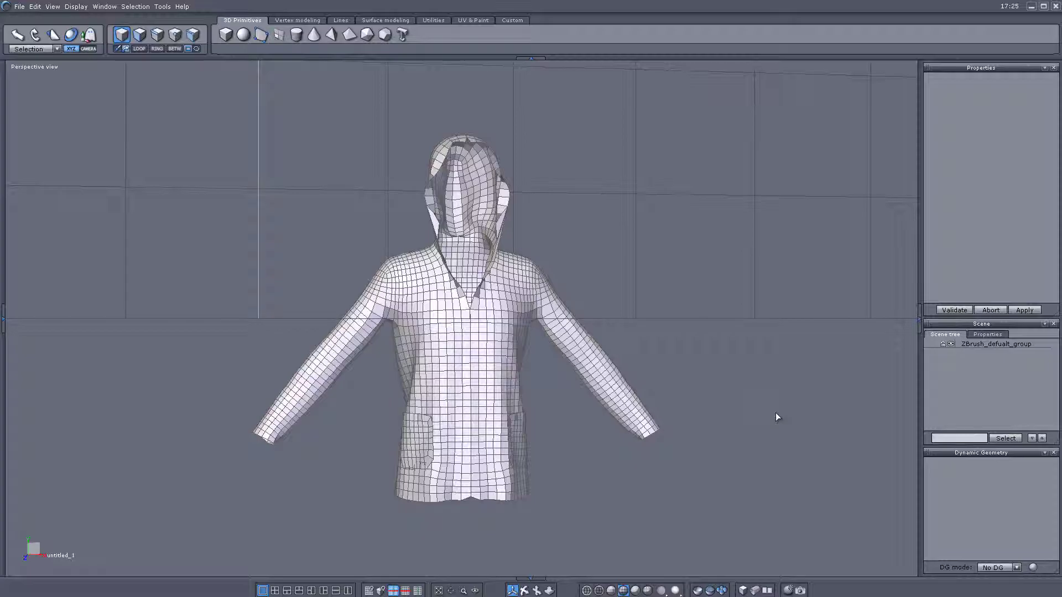
- Select the hoodie, switch to face selection, and select the faces of one sleeve from the cuff loop up towards the armpit
{"action": "key", "text": "ctrl+a"}
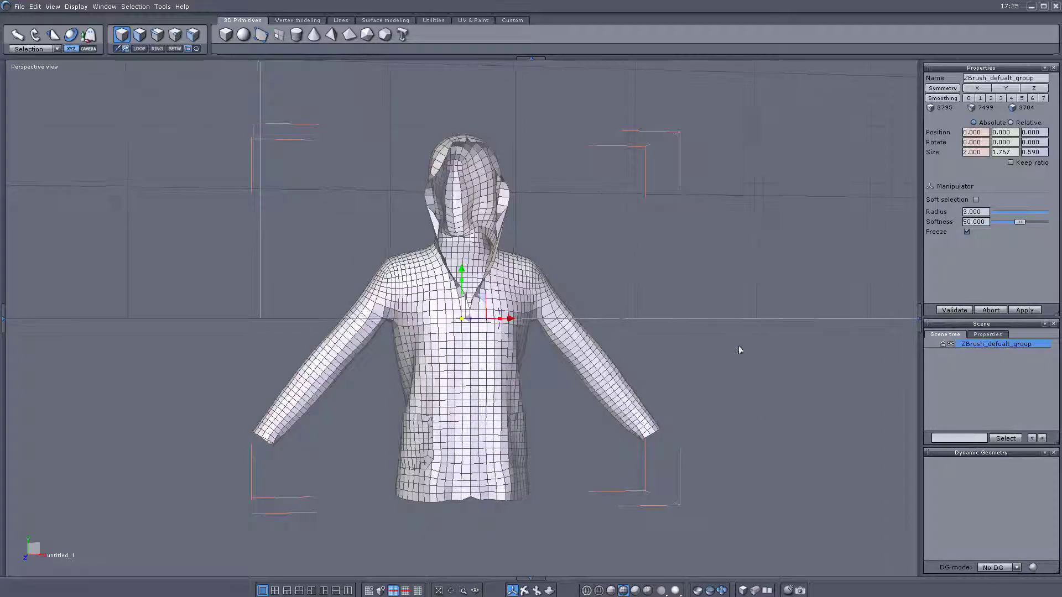
{"action": "middle_click_drag", "start_coordinate": [740, 349], "coordinate": [581, 393]}
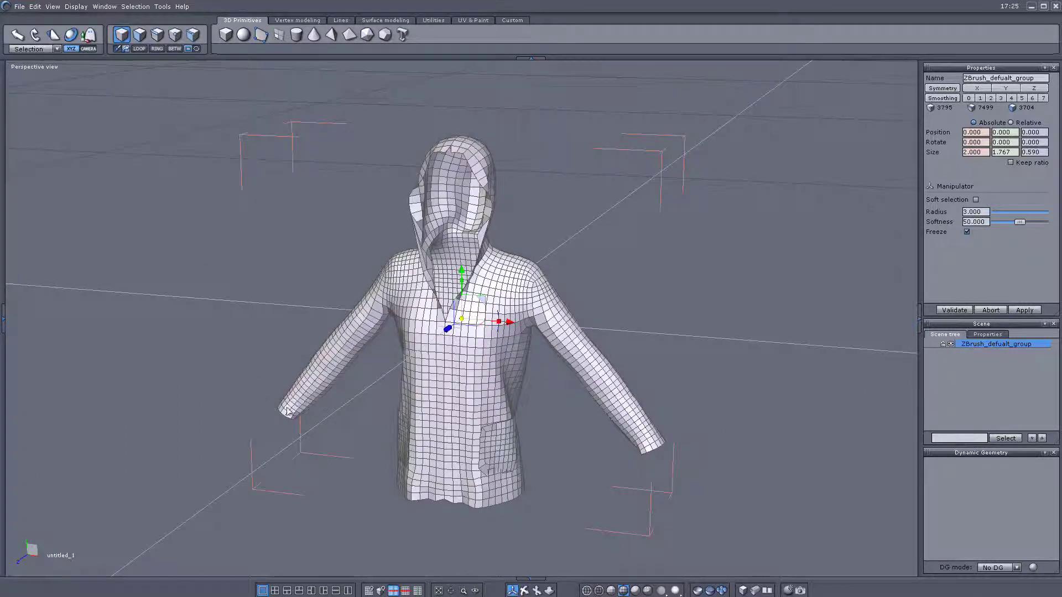
{"action": "scroll", "coordinate": [280, 394], "scroll_direction": "up", "scroll_amount": 2}
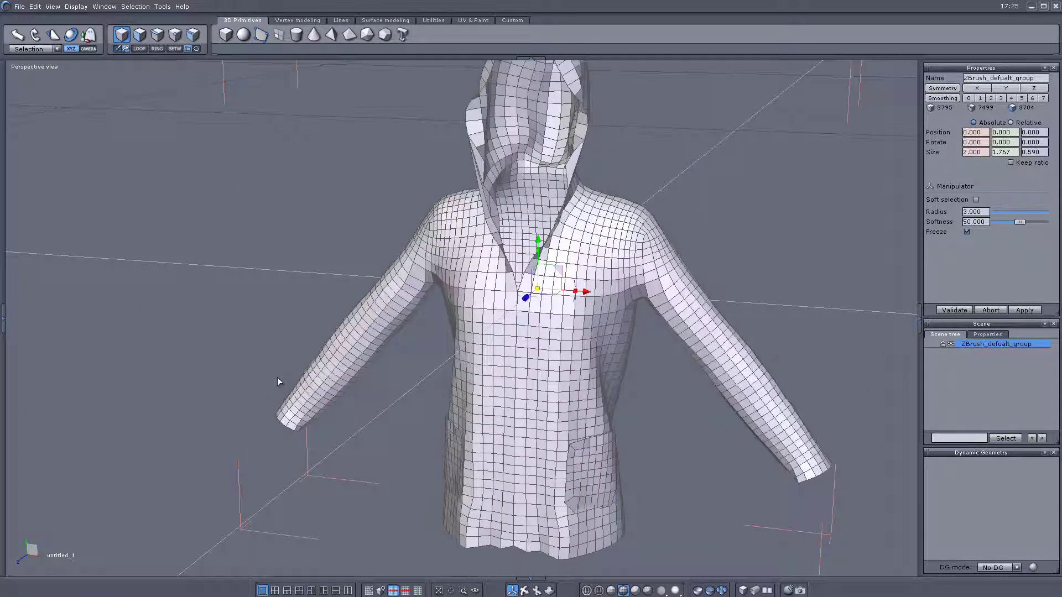
{"action": "left_click", "coordinate": [140, 37]}
{"action": "left_click", "coordinate": [281, 417]}
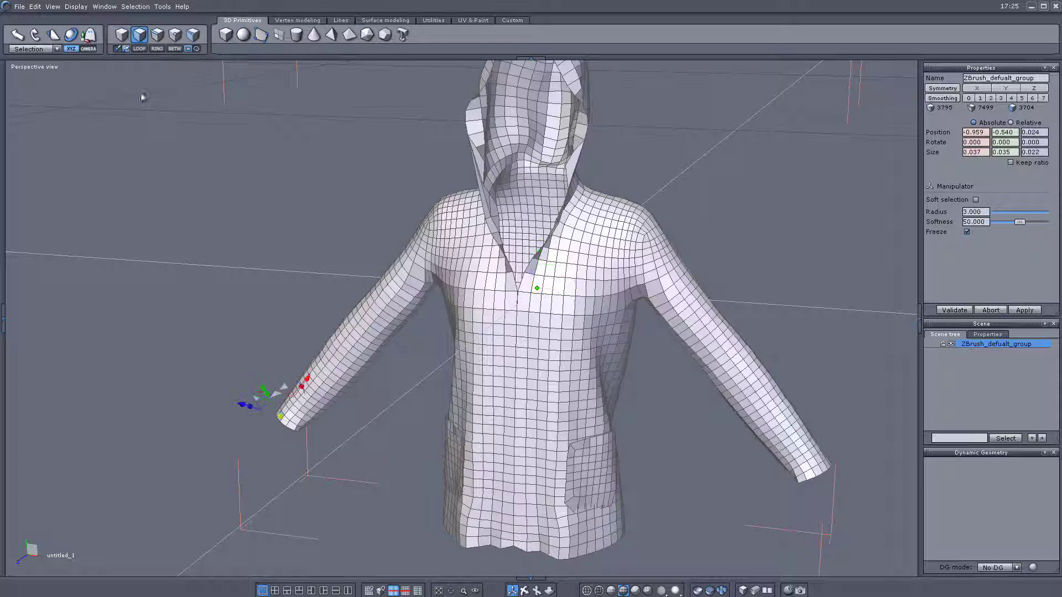
{"action": "left_click", "coordinate": [140, 49]}
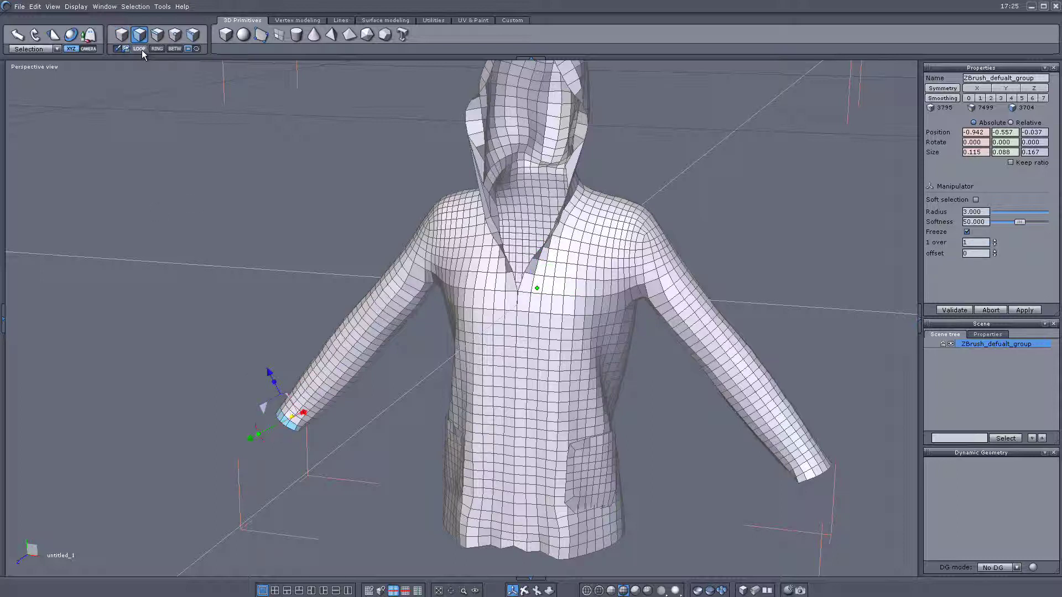
{"action": "middle_click_drag", "start_coordinate": [271, 304], "coordinate": [322, 279]}
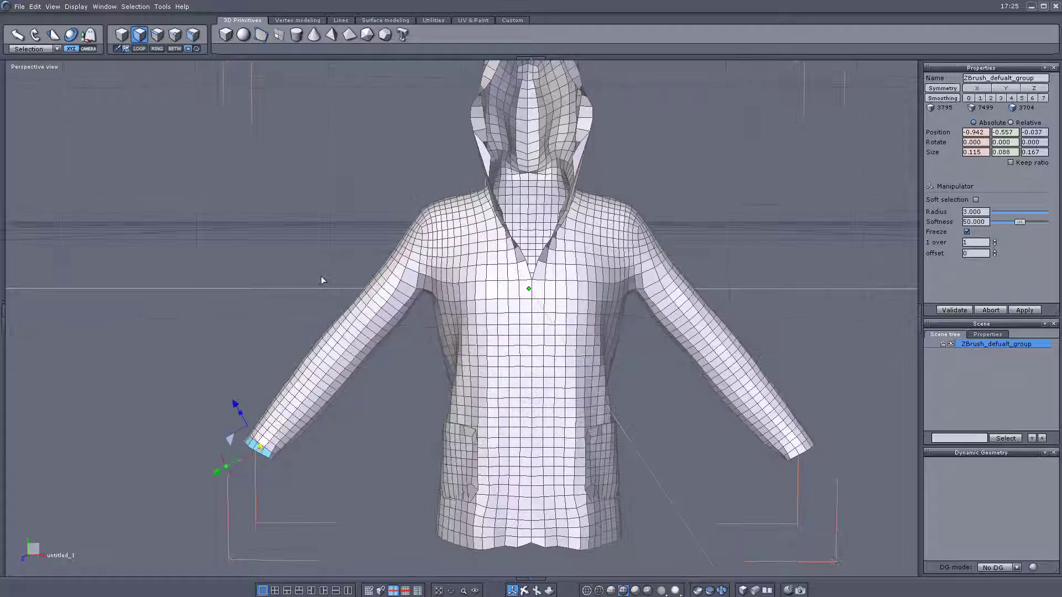
{"action": "mouse_move", "coordinate": [230, 357]}
{"action": "left_mouse_down"}
{"action": "mouse_move", "coordinate": [356, 177]}
{"action": "mouse_move", "coordinate": [334, 215]}
{"action": "left_mouse_up"}
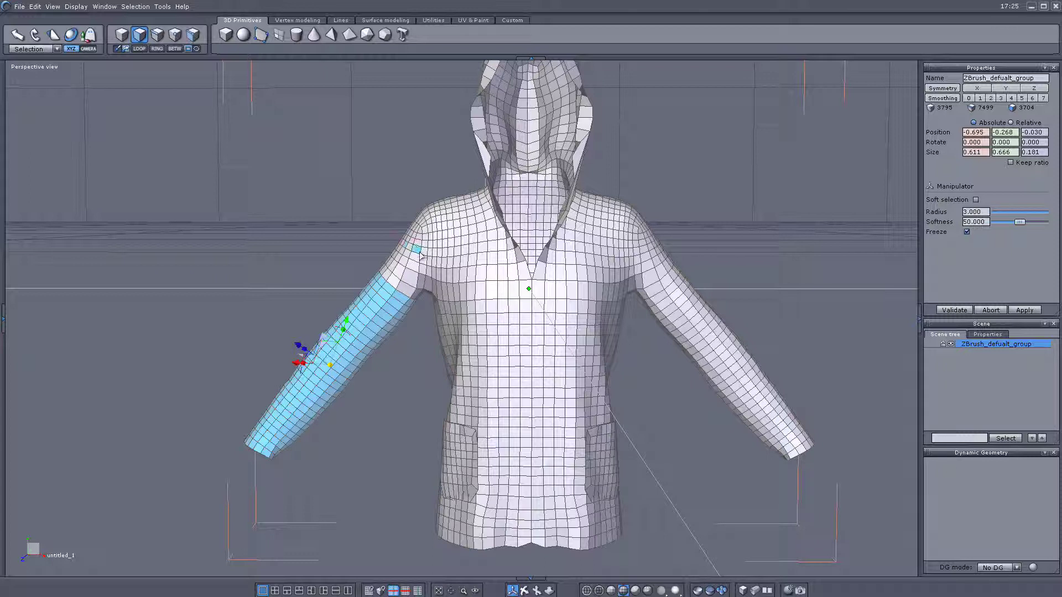
- Try to select a face loop around the upper sleeve, starting from the faces just above the armpit
{"action": "scroll", "coordinate": [425, 248], "scroll_direction": "up", "scroll_amount": 3}
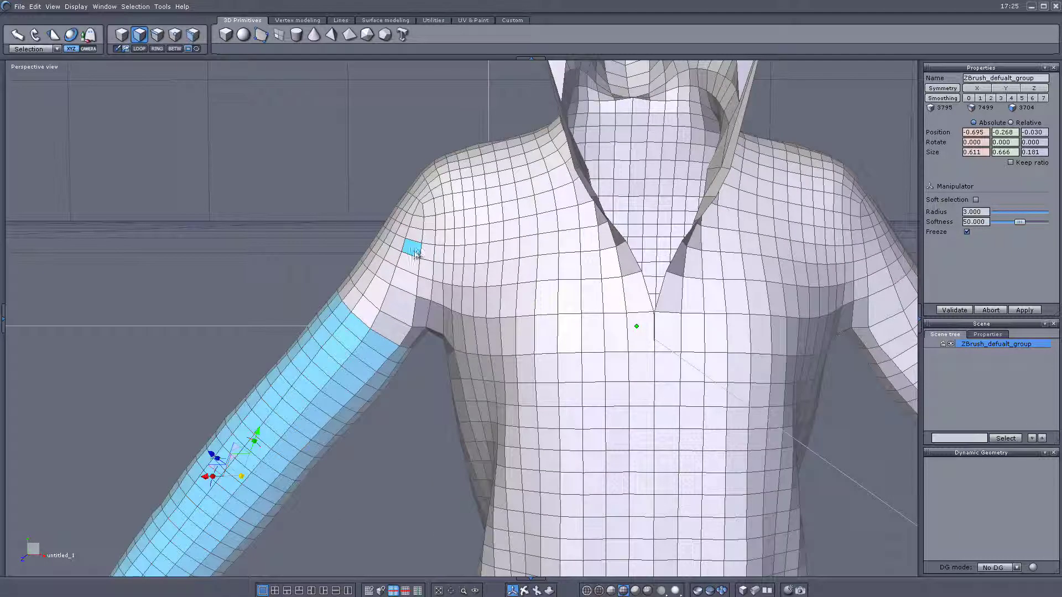
{"action": "left_click", "coordinate": [407, 284]}
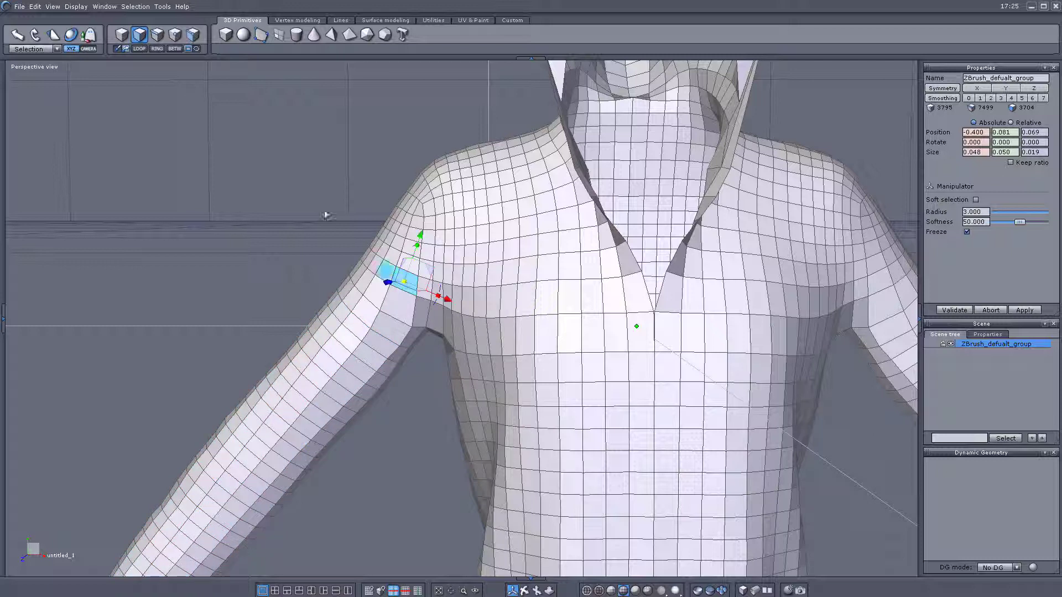
{"action": "left_click", "coordinate": [139, 49]}
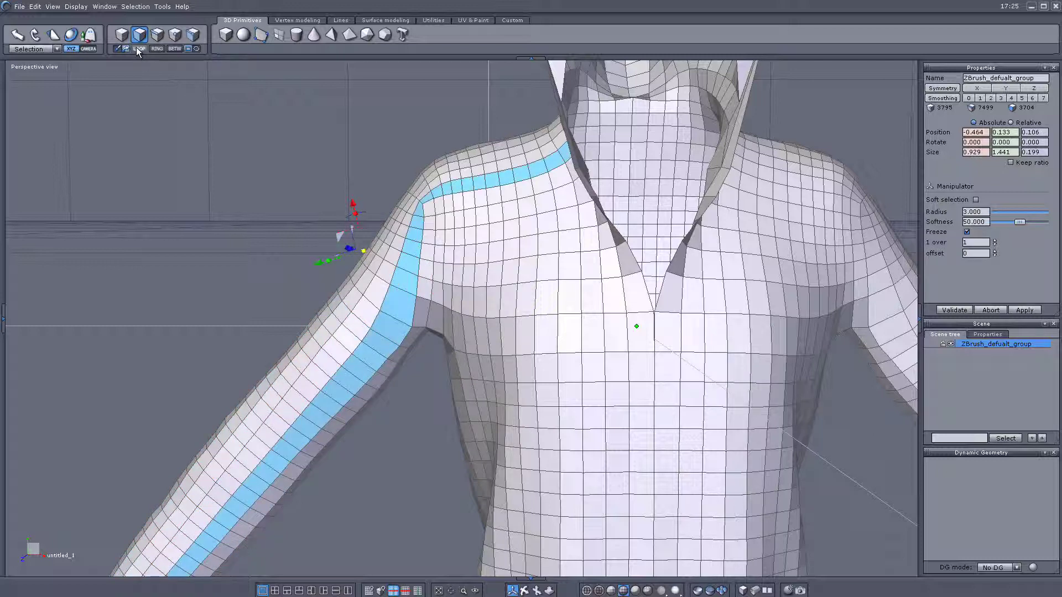
{"action": "left_click", "coordinate": [139, 49]}
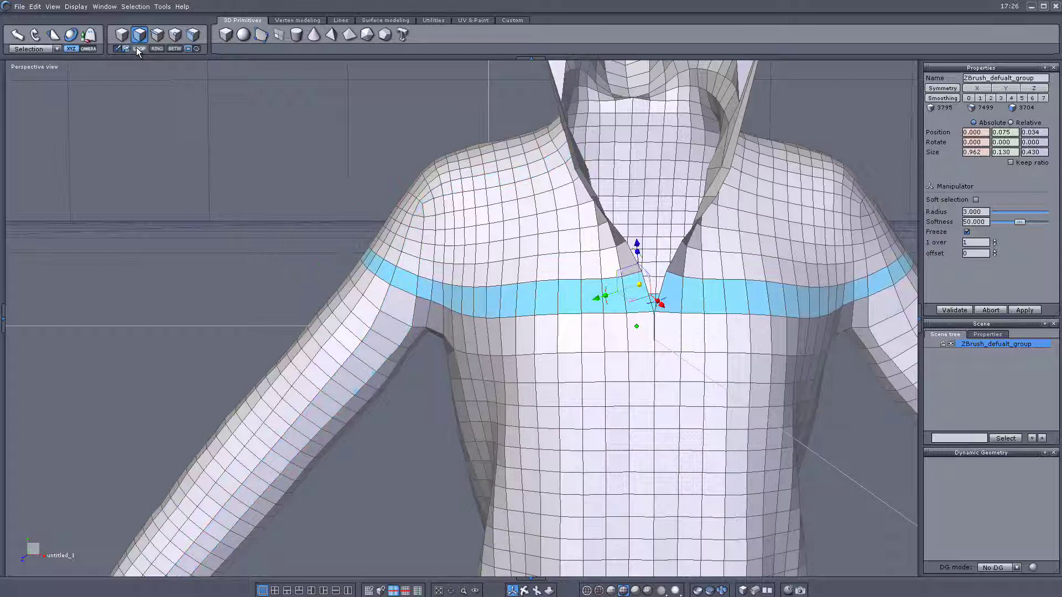
{"action": "left_click", "coordinate": [399, 304]}
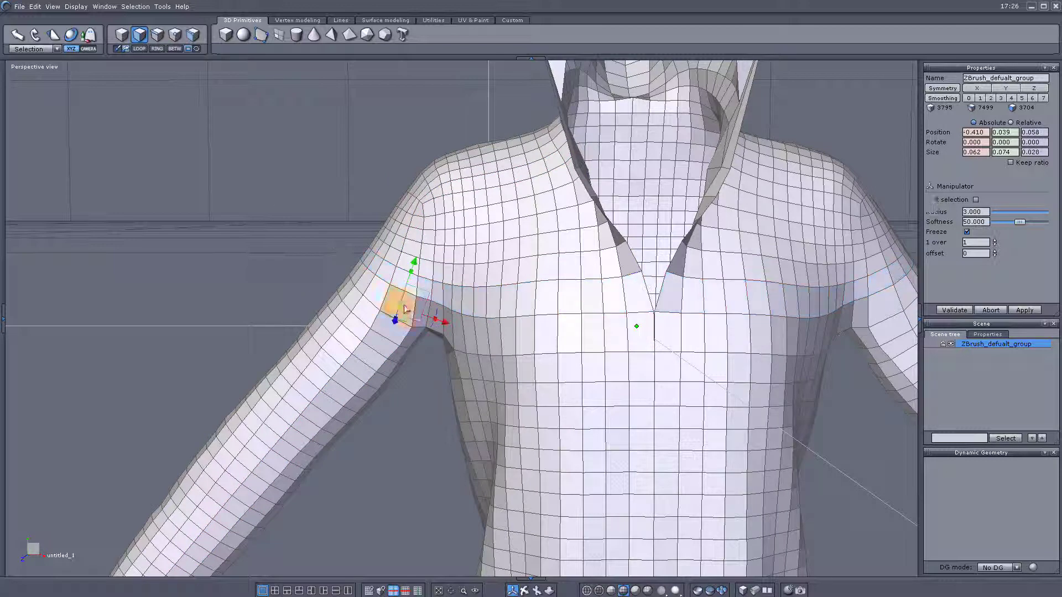
{"action": "left_click", "coordinate": [138, 49]}
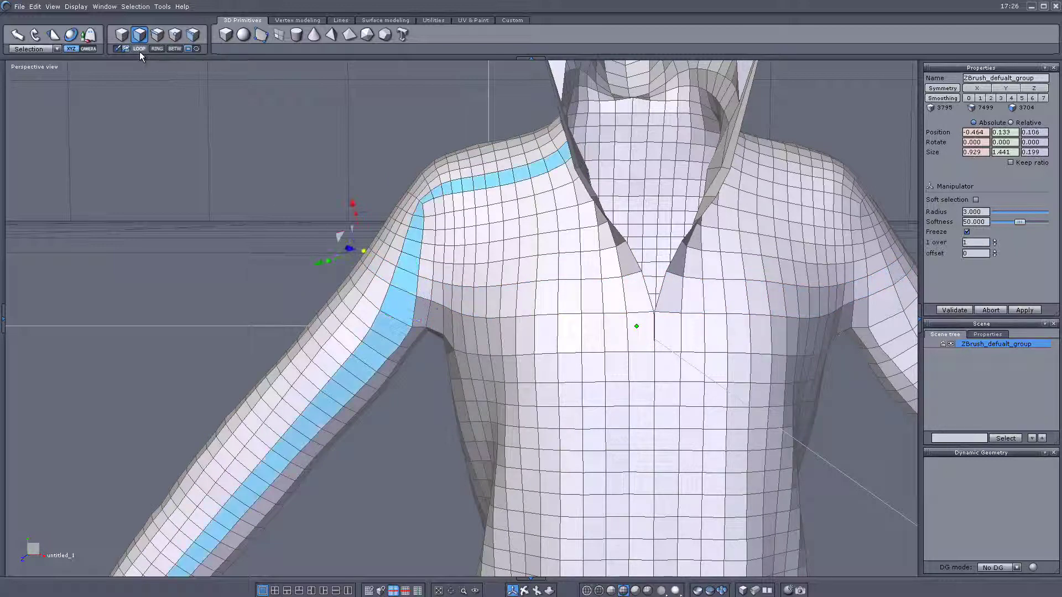
{"action": "left_click", "coordinate": [139, 50]}
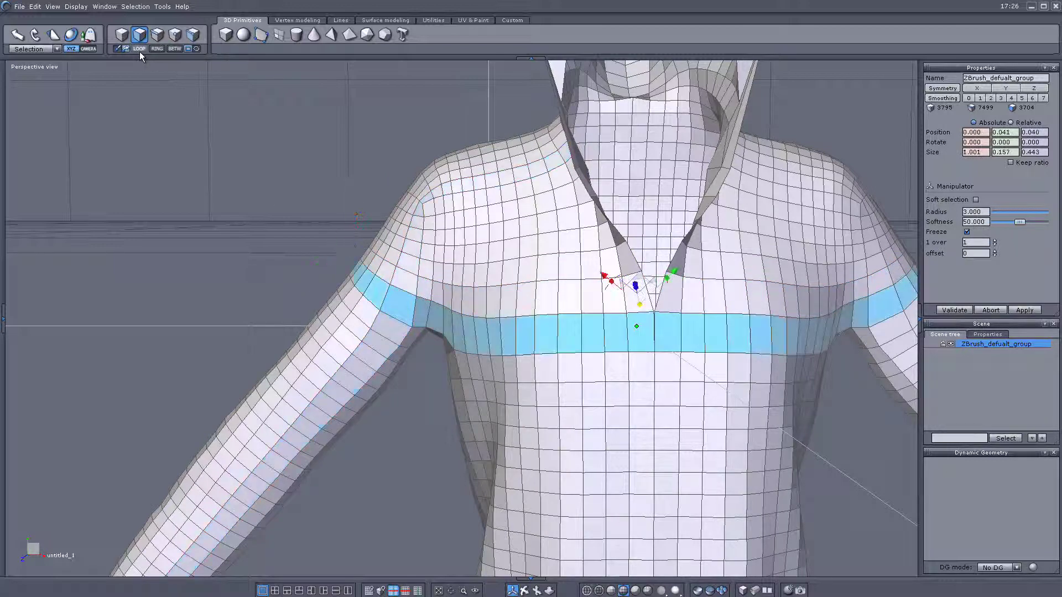
- Select the face loop that closes around the upper sleeve directly below the armpit
{"action": "left_click", "coordinate": [383, 333]}
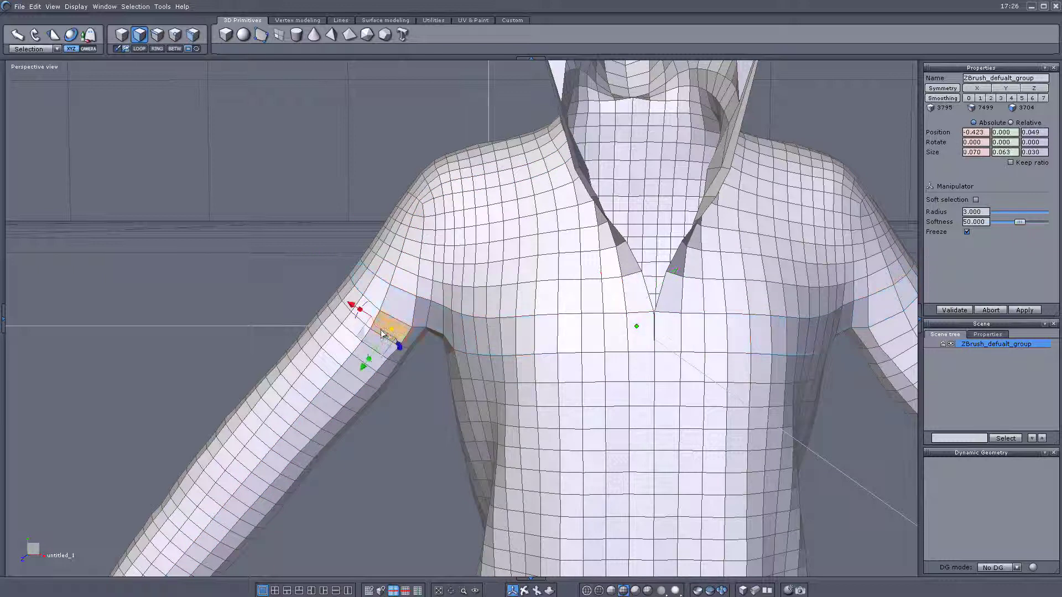
{"action": "left_click", "coordinate": [139, 49]}
{"action": "left_click", "coordinate": [139, 49]}
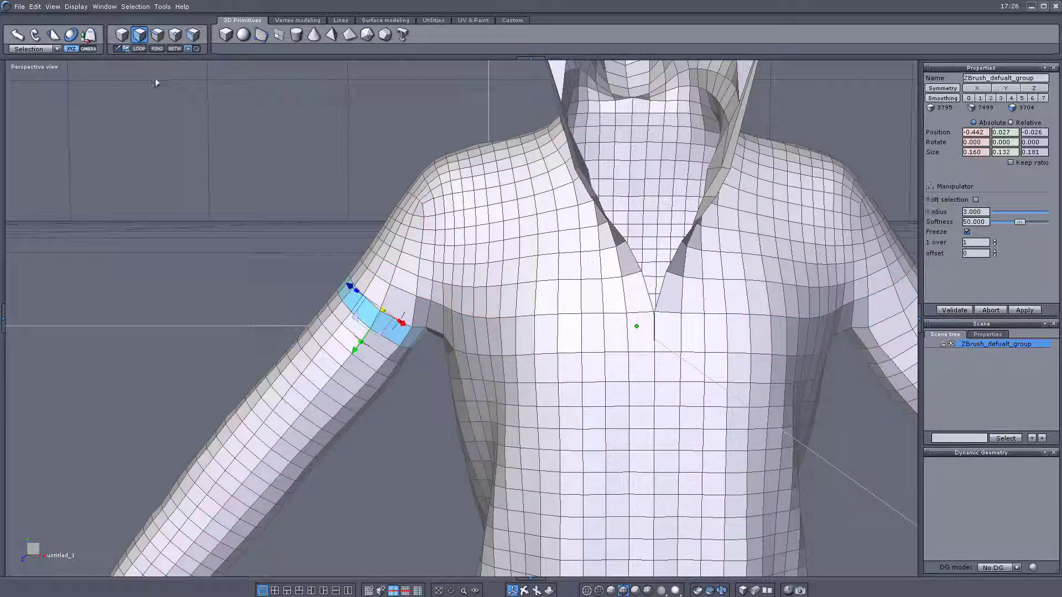
- Turn on symmetry along X and extend the selection from the upper-arm loop down the whole sleeve to the cuff
{"action": "scroll", "coordinate": [382, 385], "scroll_direction": "down", "scroll_amount": 4}
{"action": "middle_click_drag", "start_coordinate": [270, 262], "coordinate": [325, 284]}
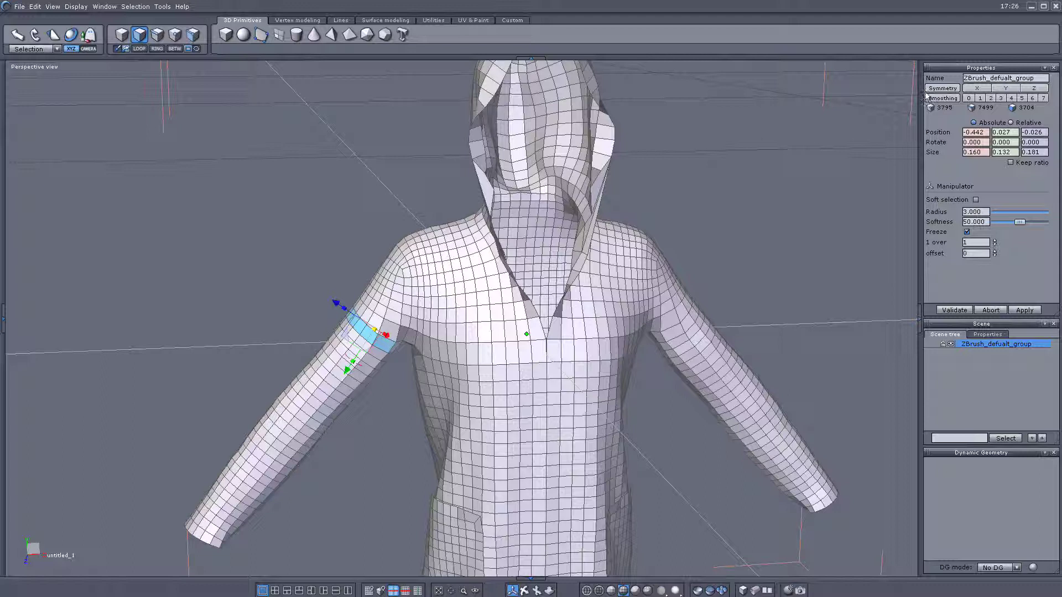
{"action": "left_click", "coordinate": [942, 88]}
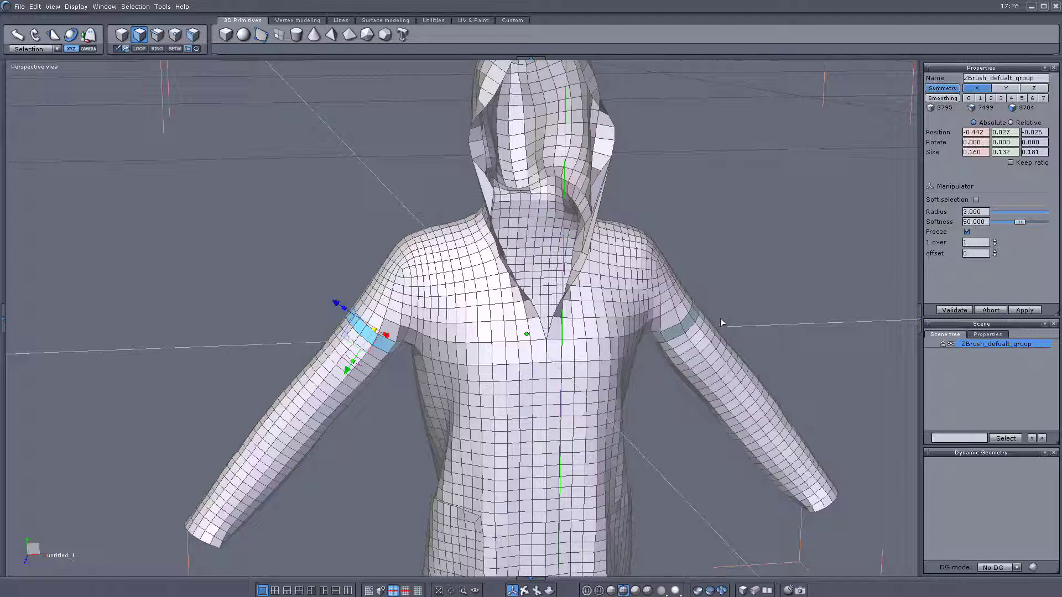
{"action": "middle_click_drag", "start_coordinate": [720, 320], "coordinate": [706, 273]}
{"action": "scroll", "coordinate": [701, 270], "scroll_direction": "down", "scroll_amount": 3}
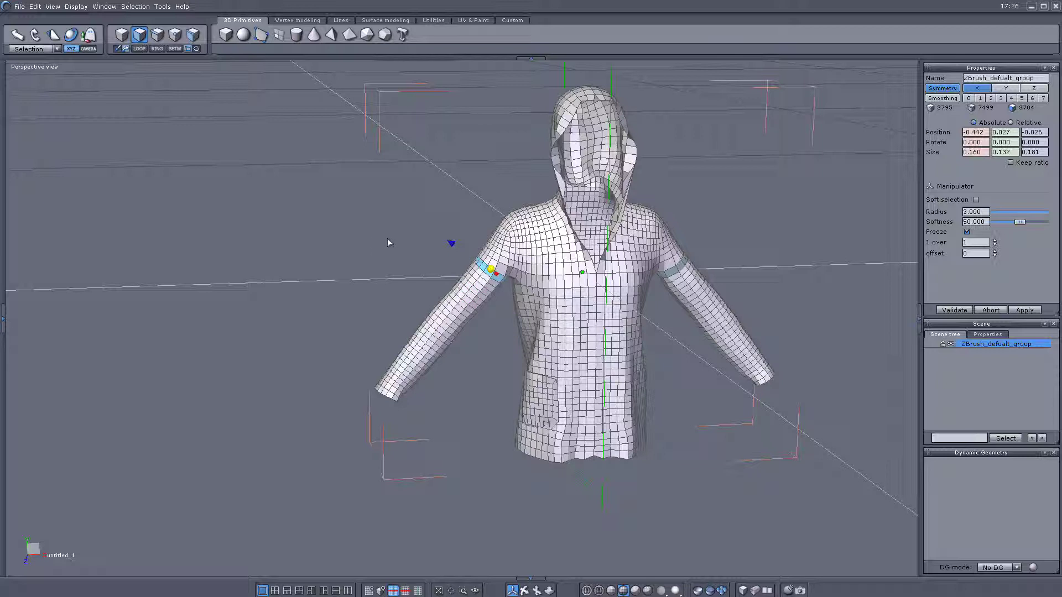
{"action": "left_click_drag", "start_coordinate": [387, 240], "coordinate": [263, 382]}
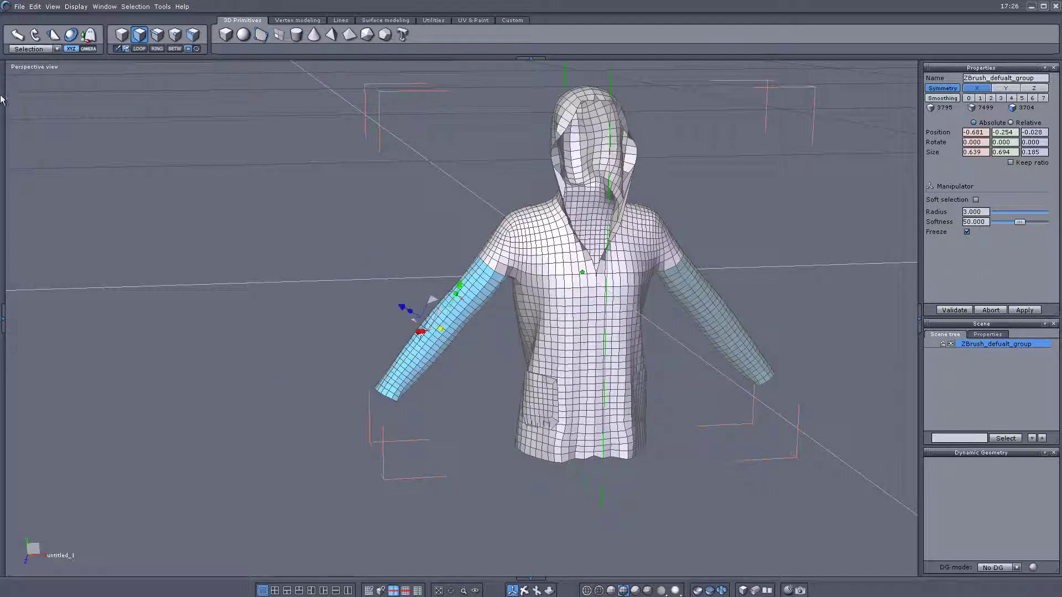
{"action": "left_click", "coordinate": [37, 8]}
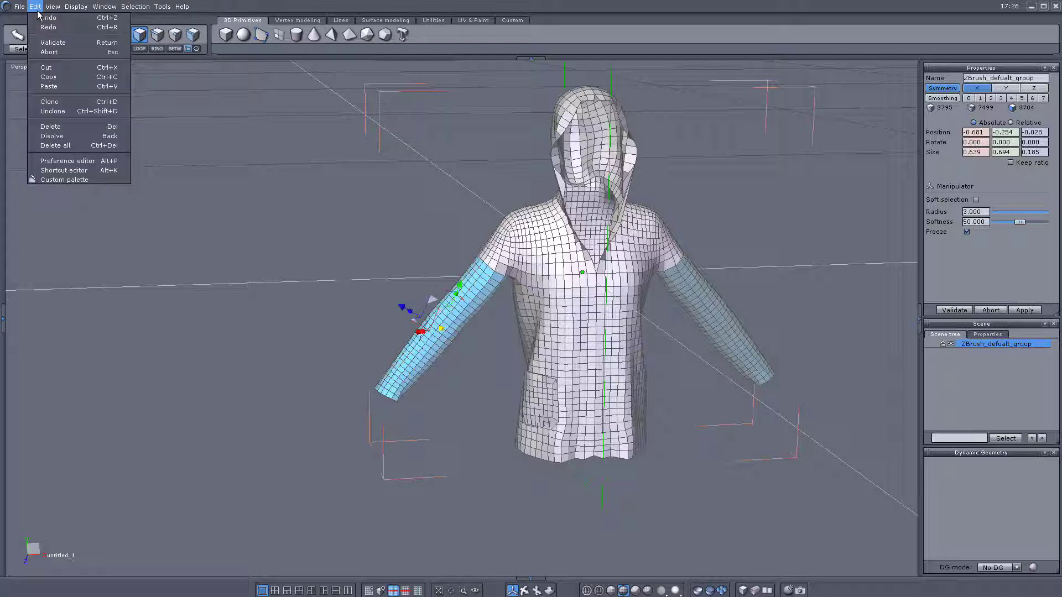
{"action": "left_click", "coordinate": [49, 67]}
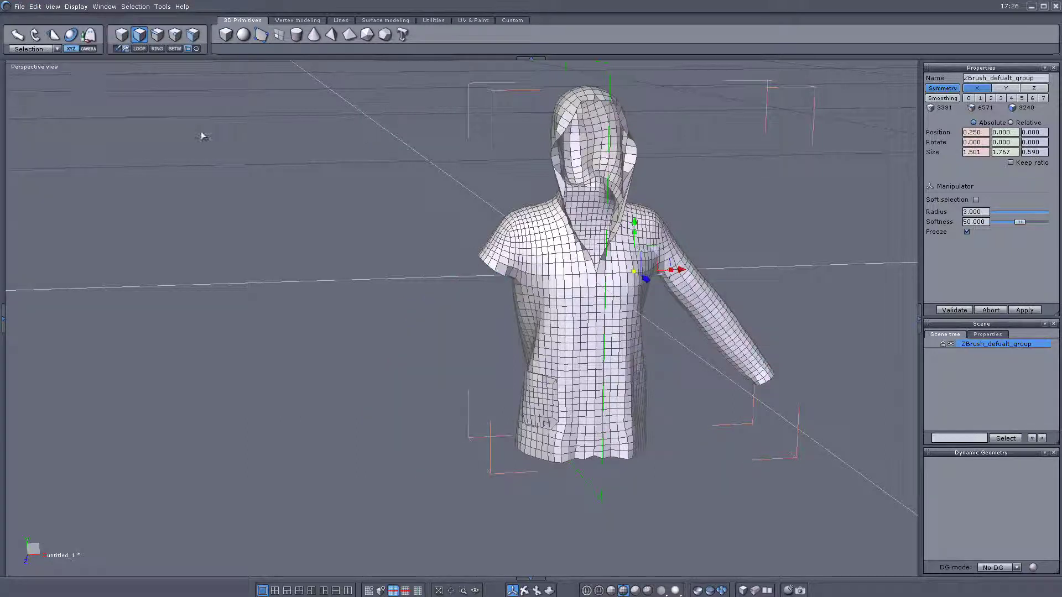
{"action": "key", "text": "ctrl+v"}
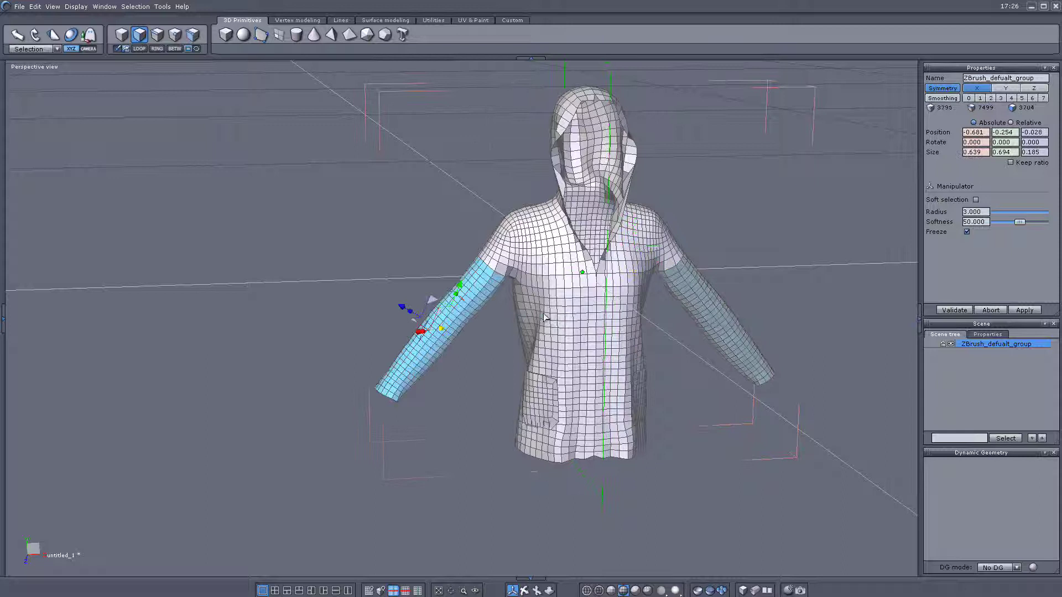
- Create a new shading domain for the symmetrical sleeve faces and select both sleeves through that domain
{"action": "left_click", "coordinate": [3, 317]}
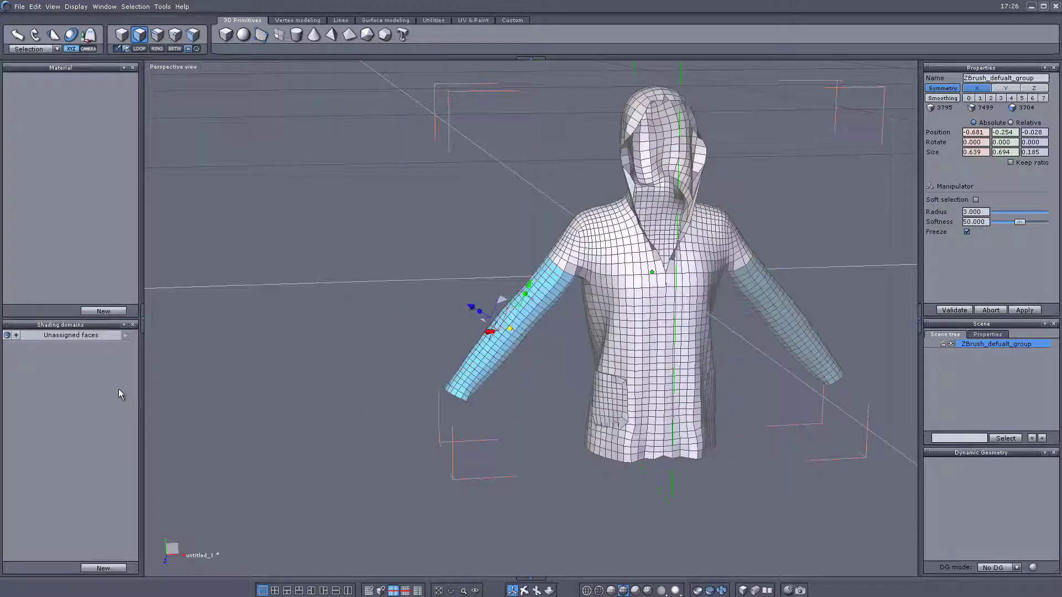
{"action": "left_click", "coordinate": [104, 568]}
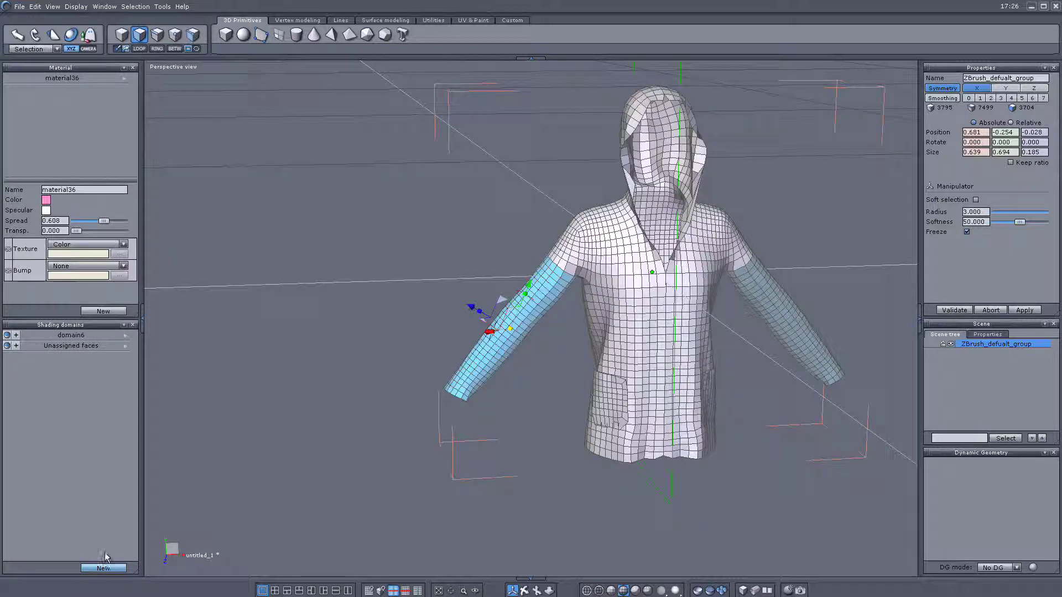
{"action": "left_click", "coordinate": [65, 335]}
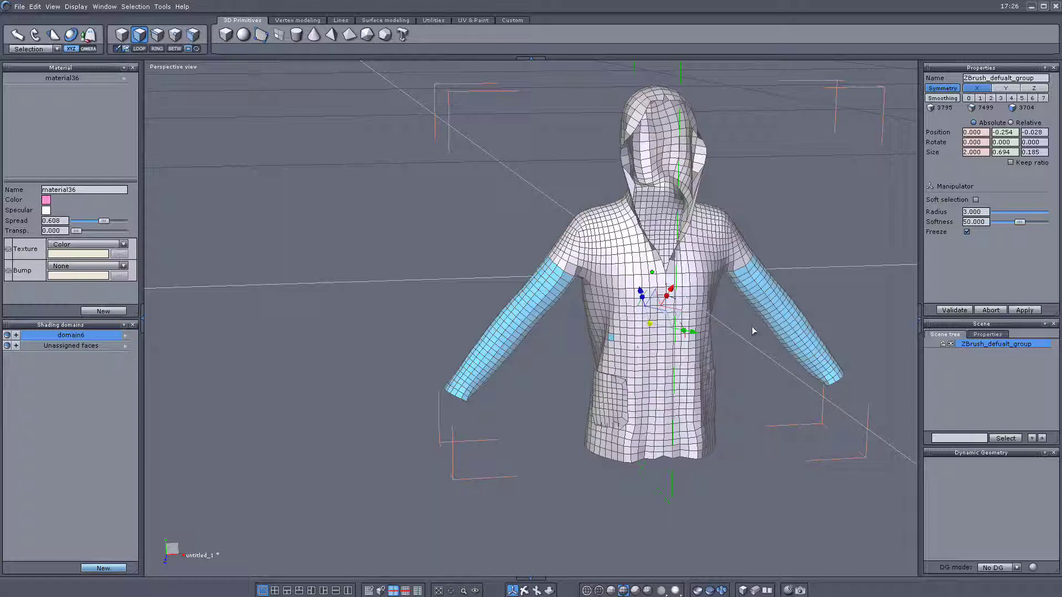
- Cut the faces of both sleeves from the hoodie and paste them back in place as a separate object
{"action": "left_click", "coordinate": [38, 10]}
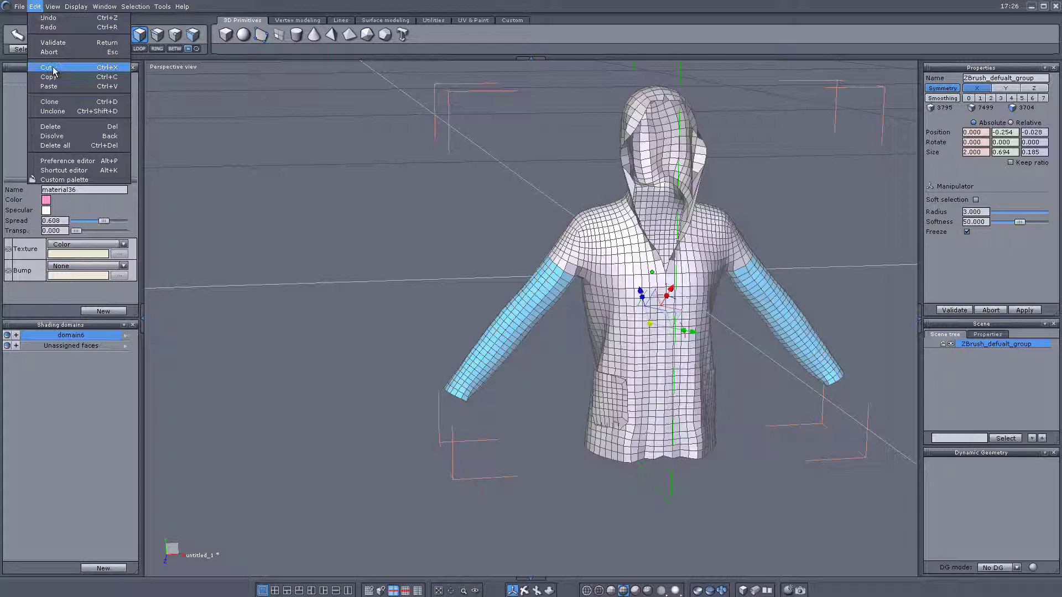
{"action": "left_click", "coordinate": [54, 68]}
{"action": "left_click", "coordinate": [35, 7]}
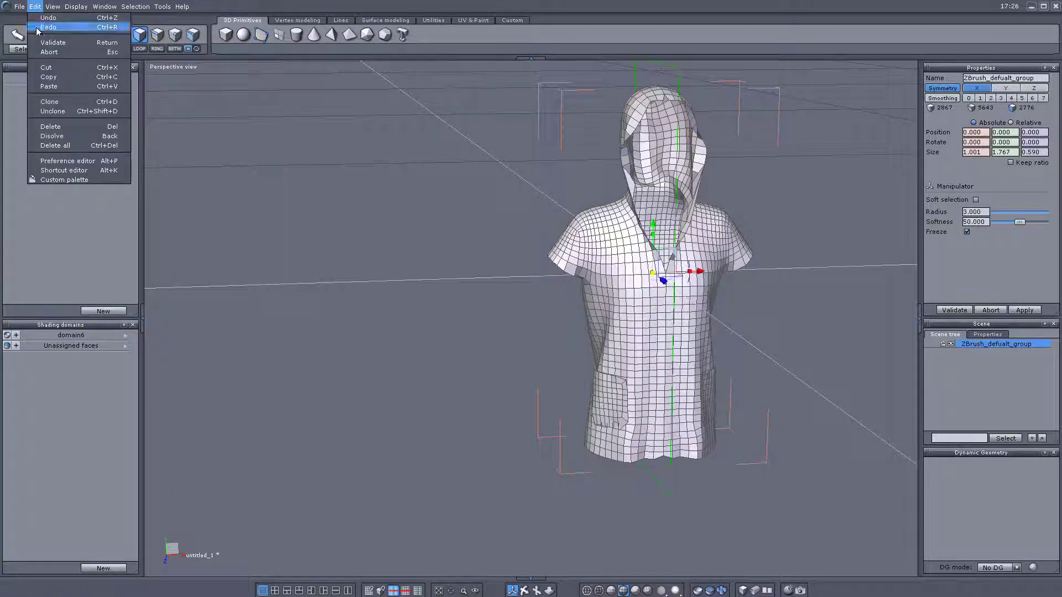
{"action": "left_click", "coordinate": [47, 87]}
{"action": "scroll", "coordinate": [478, 311], "scroll_direction": "up", "scroll_amount": 5}
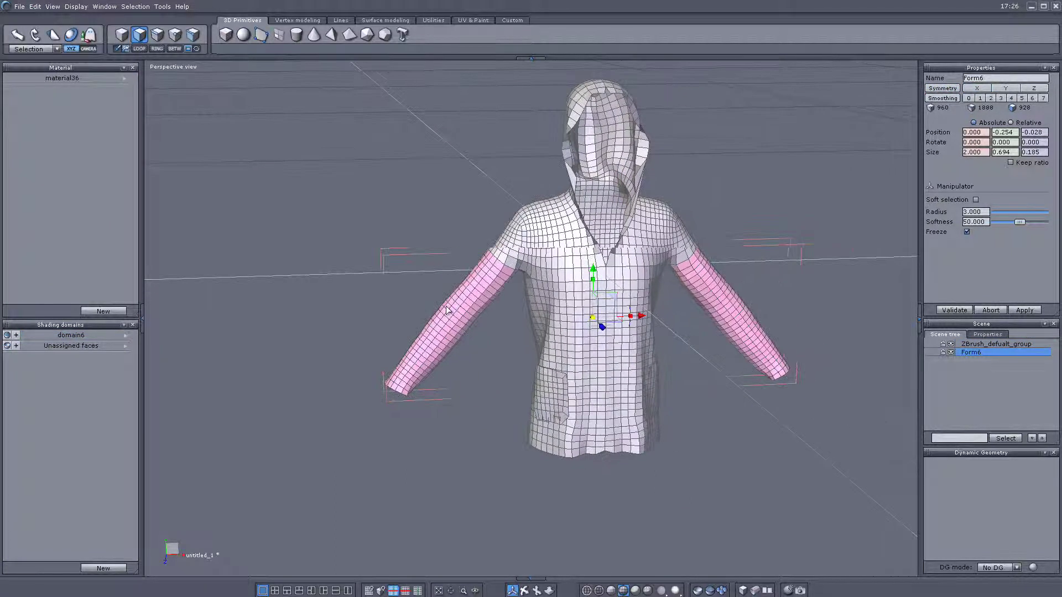
- Select the separated sleeves' faces through their shading domain and check them up close
{"action": "left_click", "coordinate": [78, 335]}
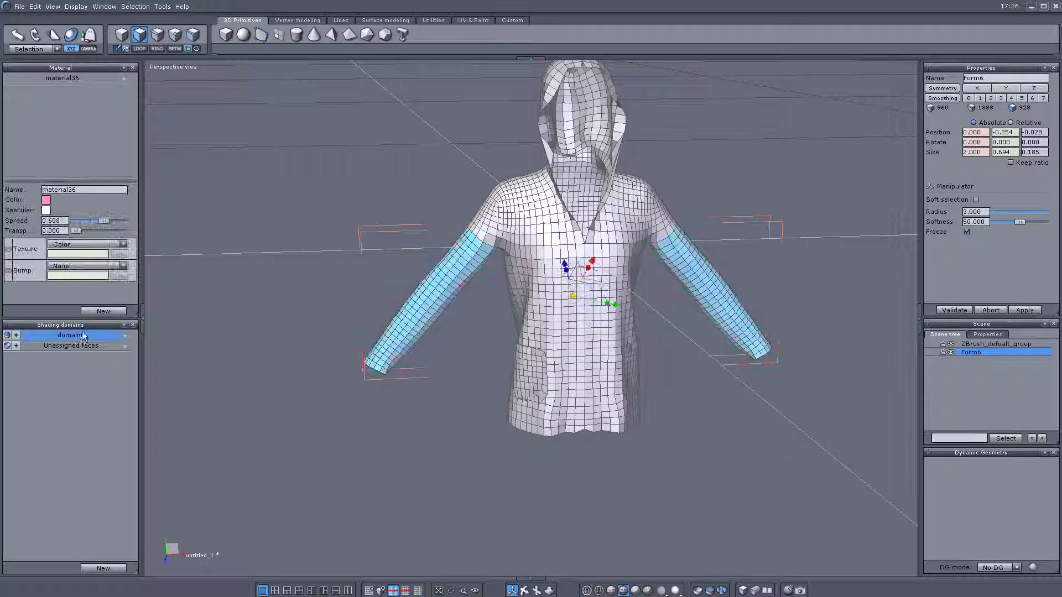
{"action": "scroll", "coordinate": [436, 390], "scroll_direction": "up", "scroll_amount": 3}
{"action": "scroll", "coordinate": [435, 389], "scroll_direction": "down", "scroll_amount": 4}
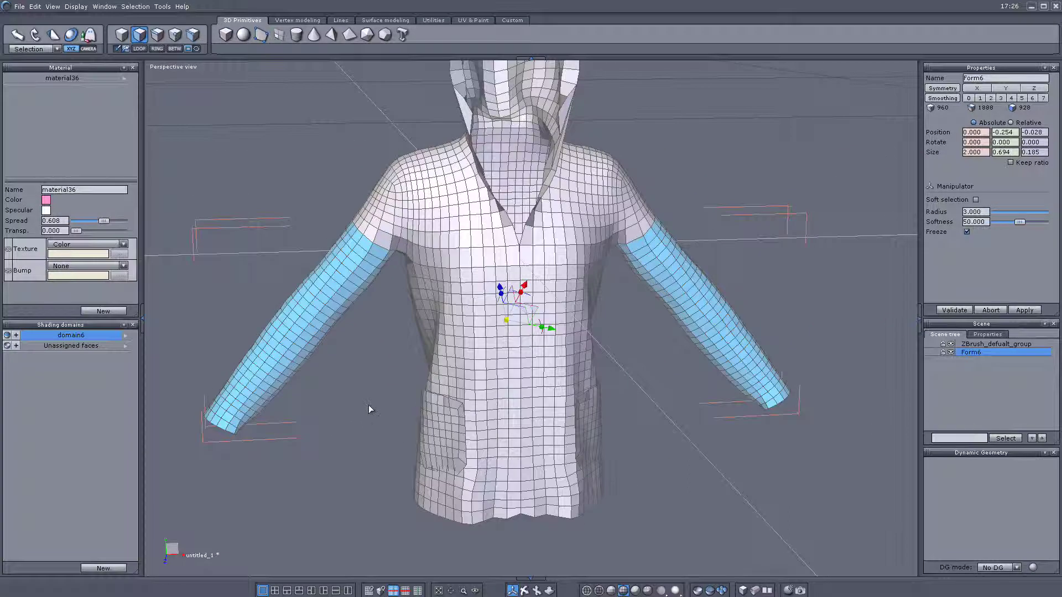
- Select the lengthwise face loop along the back of one sleeve and extend the selection across the sleeve's outer side
{"action": "mouse_move", "coordinate": [590, 335]}
{"action": "middle_mouse_down"}
{"action": "mouse_move", "coordinate": [348, 308]}
{"action": "mouse_move", "coordinate": [275, 258]}
{"action": "mouse_move", "coordinate": [238, 252]}
{"action": "middle_mouse_up"}
{"action": "middle_click_drag", "start_coordinate": [698, 283], "coordinate": [477, 317]}
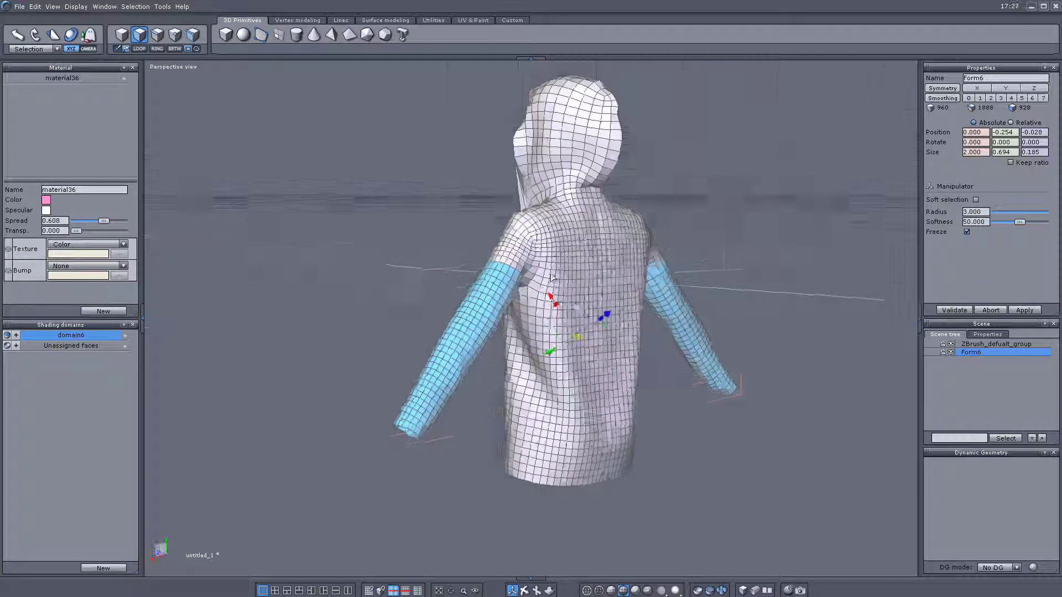
{"action": "scroll", "coordinate": [478, 317], "scroll_direction": "up", "scroll_amount": 3}
{"action": "left_click", "coordinate": [526, 255]}
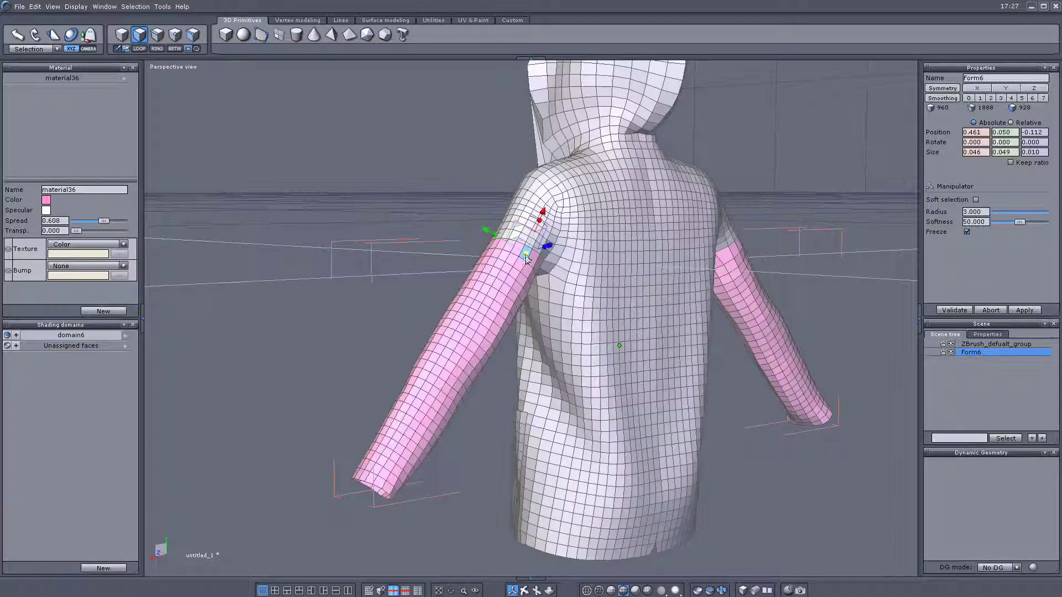
{"action": "left_click", "coordinate": [141, 50]}
{"action": "left_click", "coordinate": [141, 49]}
{"action": "middle_click_drag", "start_coordinate": [269, 296], "coordinate": [463, 410]}
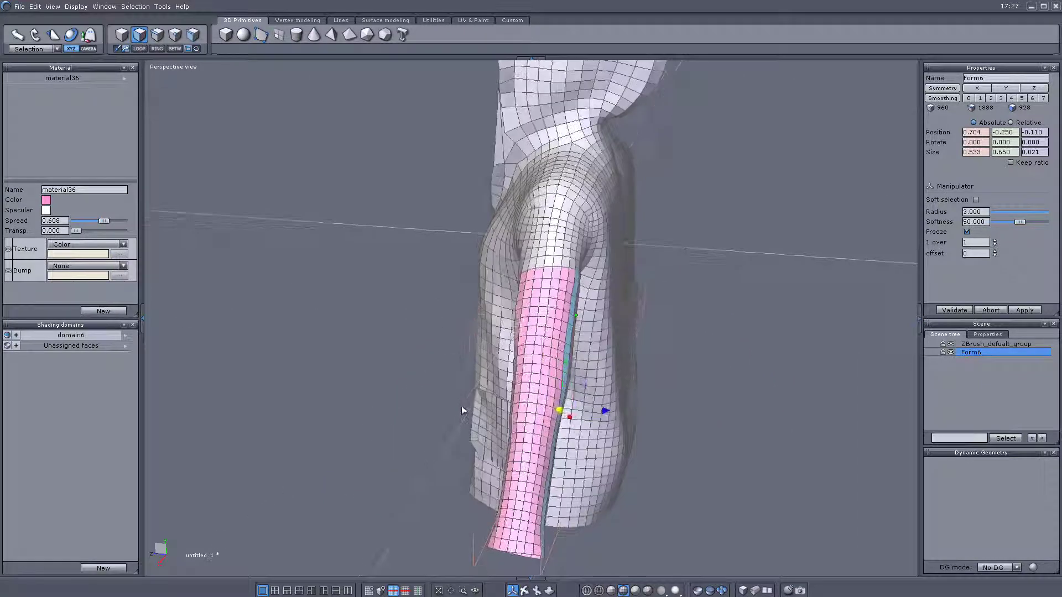
{"action": "left_click_drag", "start_coordinate": [462, 407], "coordinate": [395, 406]}
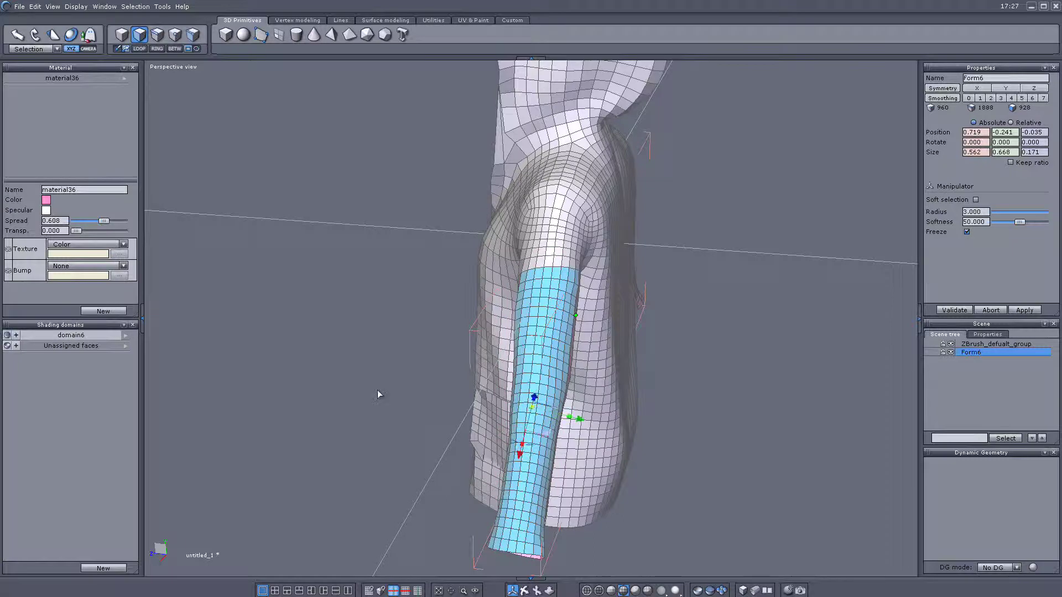
- Widen the lengthwise face selection across the outer side of the sleeve, leaving the underside strip unselected
{"action": "middle_click_drag", "start_coordinate": [377, 390], "coordinate": [628, 246]}
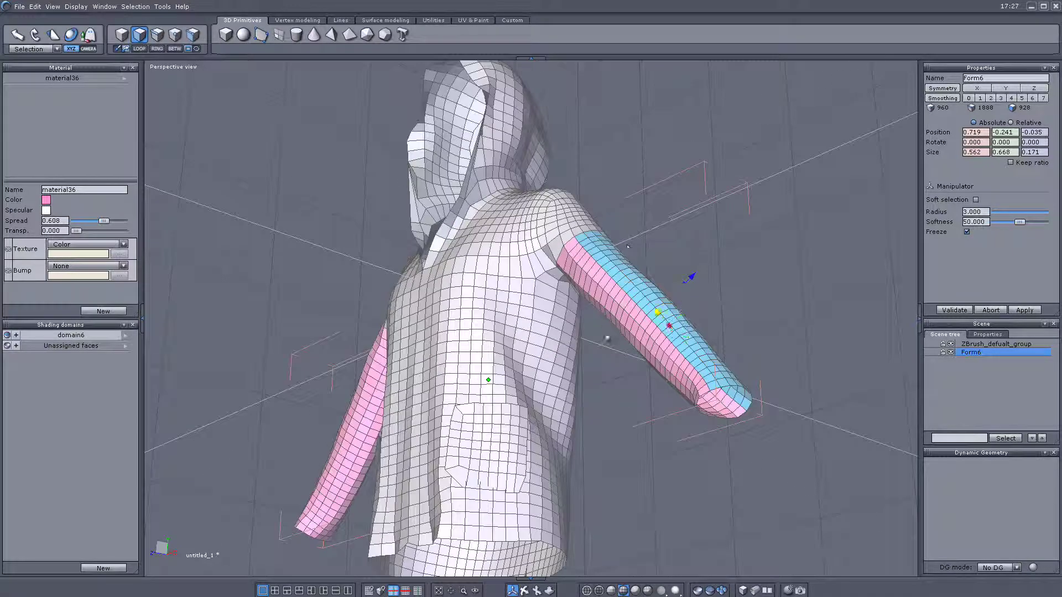
{"action": "key", "text": "plus"}
{"action": "key", "text": "plus"}
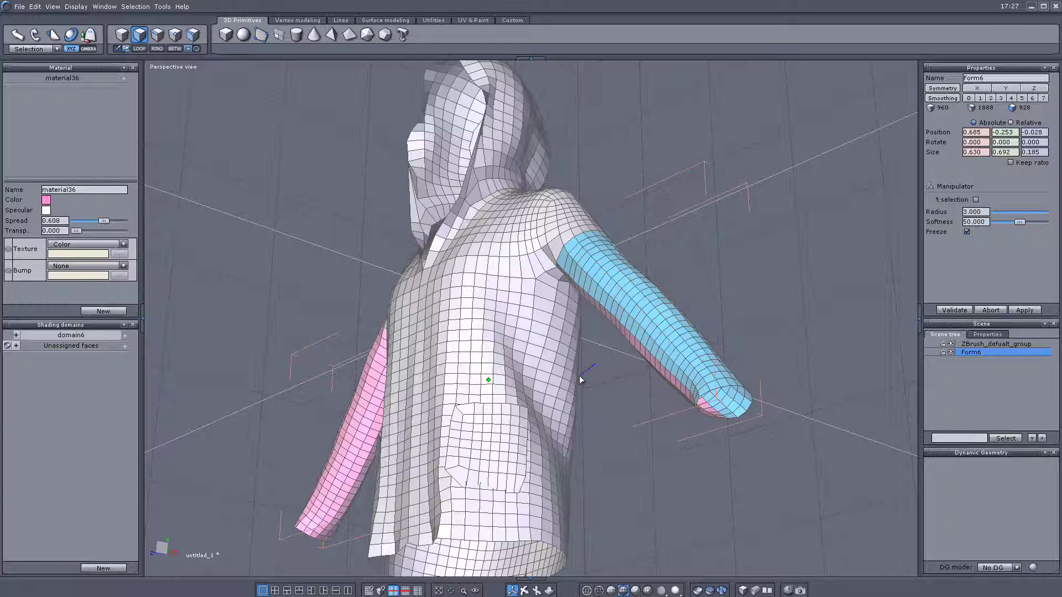
{"action": "key", "text": "minus"}
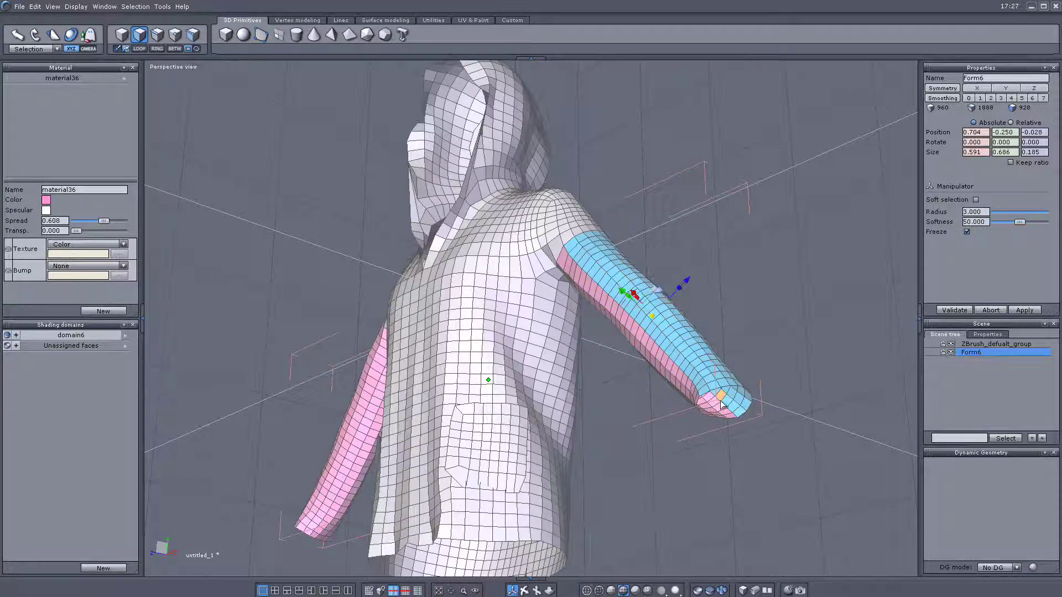
- Enable X symmetry for the sleeves object and create a new shading domain from the outer sleeve faces
{"action": "scroll", "coordinate": [721, 404], "scroll_direction": "down", "scroll_amount": 2}
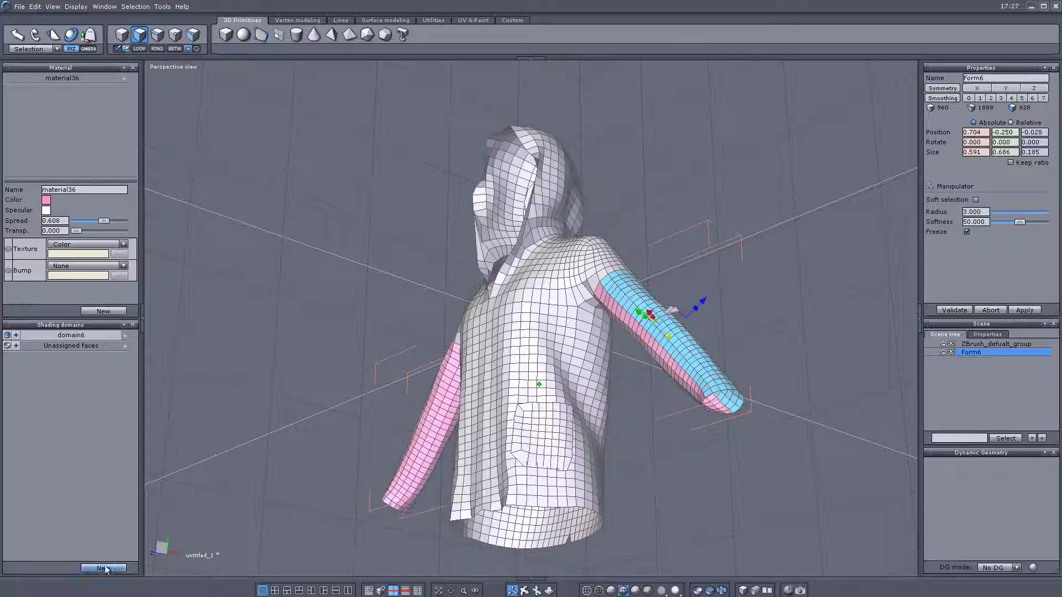
{"action": "middle_click_drag", "start_coordinate": [257, 408], "coordinate": [464, 497]}
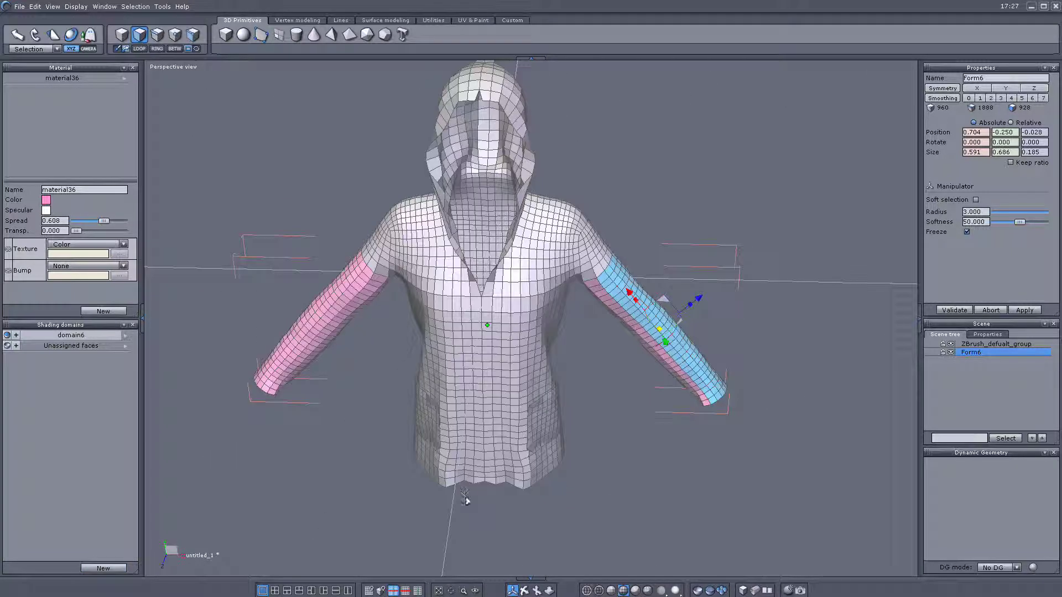
{"action": "left_click", "coordinate": [954, 90]}
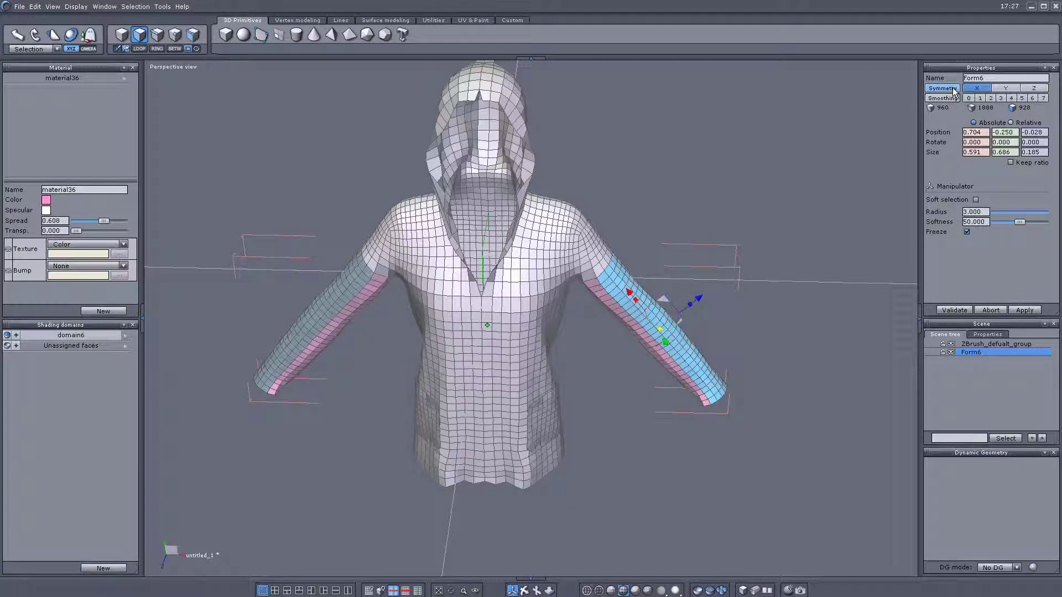
{"action": "left_click", "coordinate": [95, 569]}
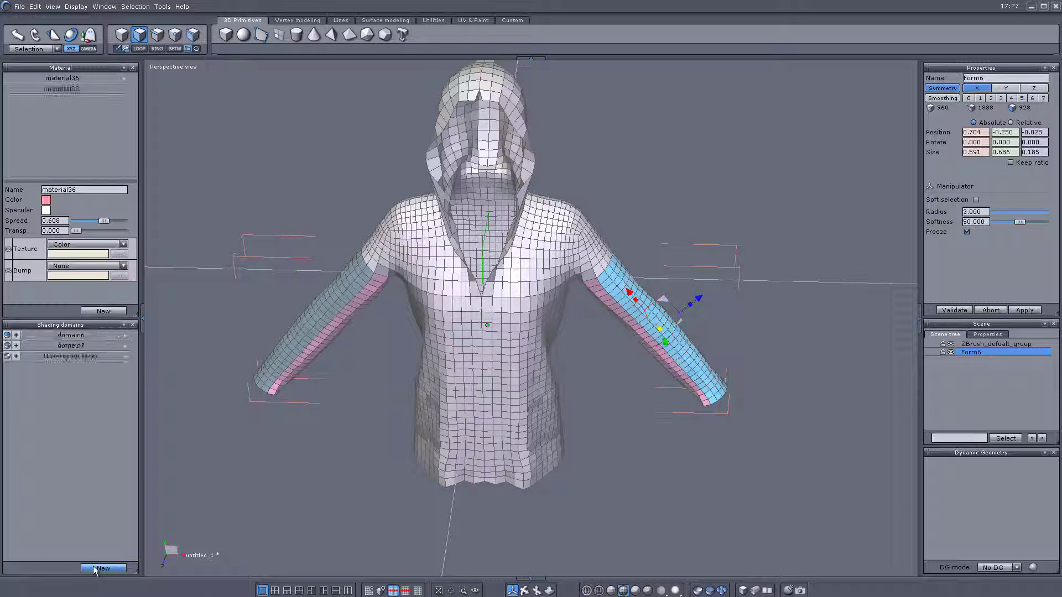
- Select the underside sleeve faces through domain6, cut them, and paste them back as a separate object
{"action": "left_click", "coordinate": [67, 336]}
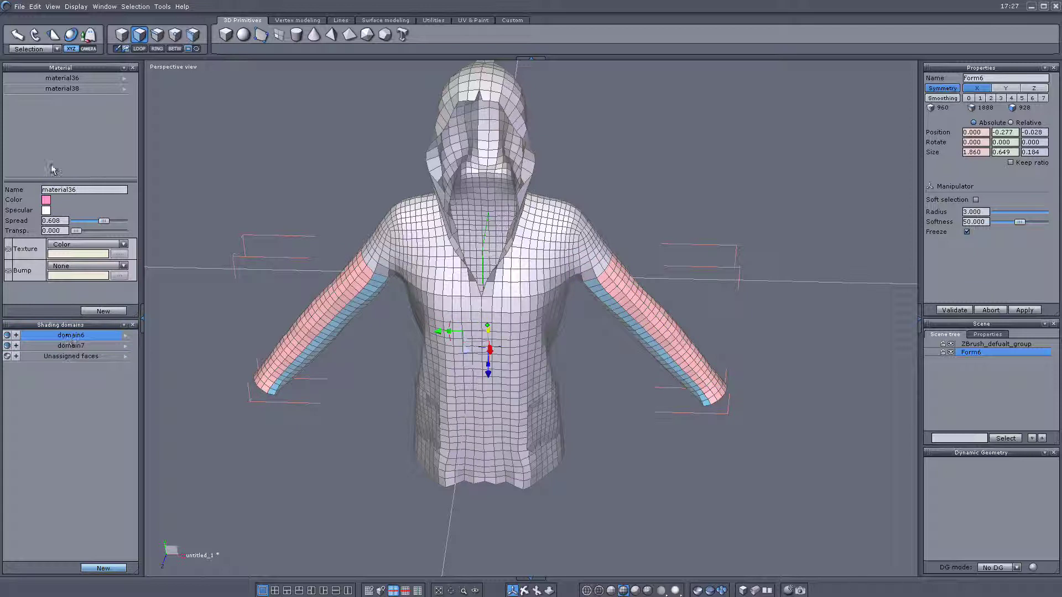
{"action": "left_click", "coordinate": [35, 7]}
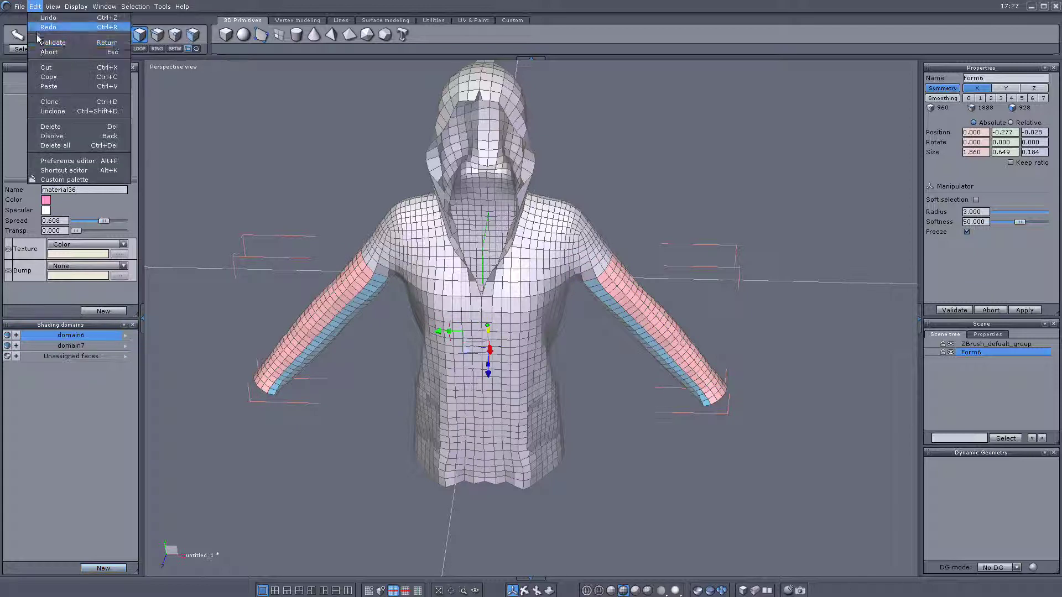
{"action": "left_click", "coordinate": [43, 69]}
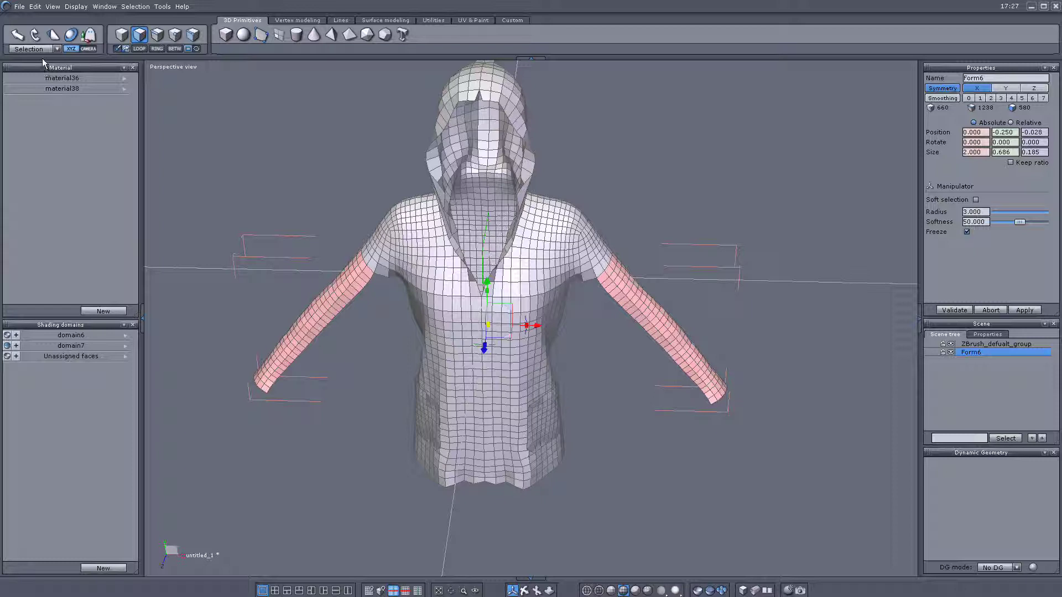
{"action": "left_click", "coordinate": [35, 6]}
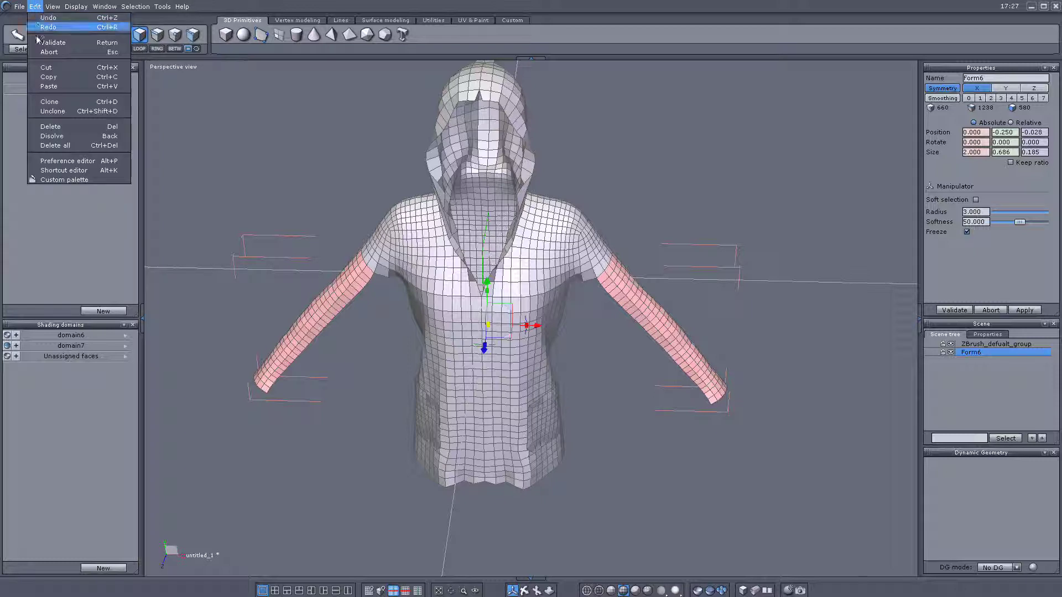
{"action": "left_click", "coordinate": [47, 87]}
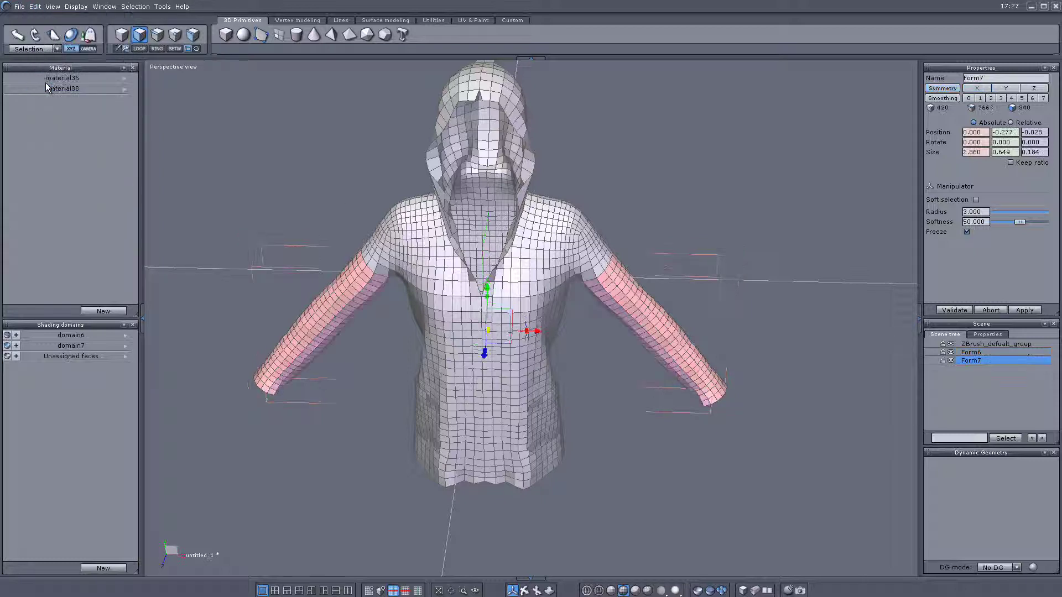
- Hide both sleeve objects, Form7 and Form6, leaving only the hoodie body shown
{"action": "left_click", "coordinate": [951, 360]}
{"action": "left_click", "coordinate": [951, 360]}
{"action": "key", "text": "Escape"}
{"action": "left_click", "coordinate": [951, 361]}
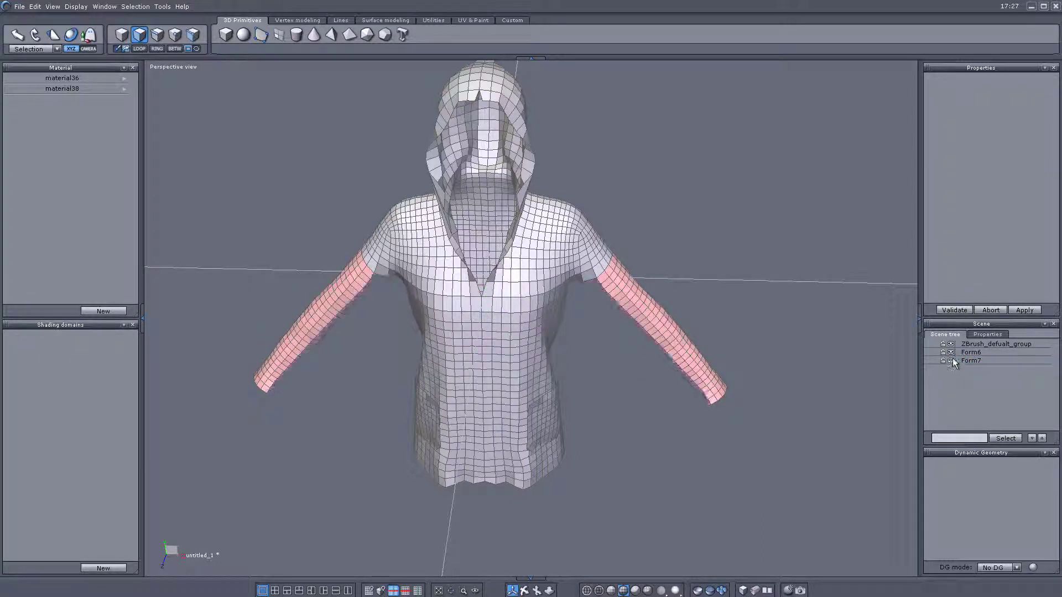
{"action": "left_click", "coordinate": [950, 353]}
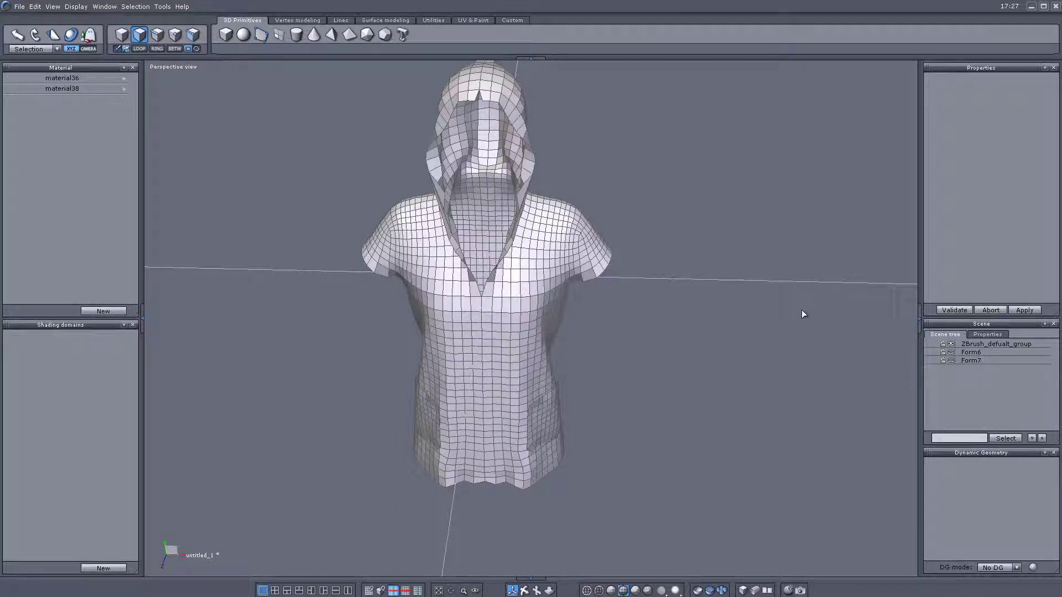
- Select the hoodie body and its face loop running over the shoulder just below the hood
{"action": "right_click_drag", "start_coordinate": [802, 311], "coordinate": [621, 250]}
{"action": "scroll", "coordinate": [621, 251], "scroll_direction": "up", "scroll_amount": 3}
{"action": "right_click_drag", "start_coordinate": [699, 267], "coordinate": [605, 379]}
{"action": "middle_click_drag", "start_coordinate": [697, 249], "coordinate": [709, 372]}
{"action": "right_click_drag", "start_coordinate": [693, 331], "coordinate": [708, 379]}
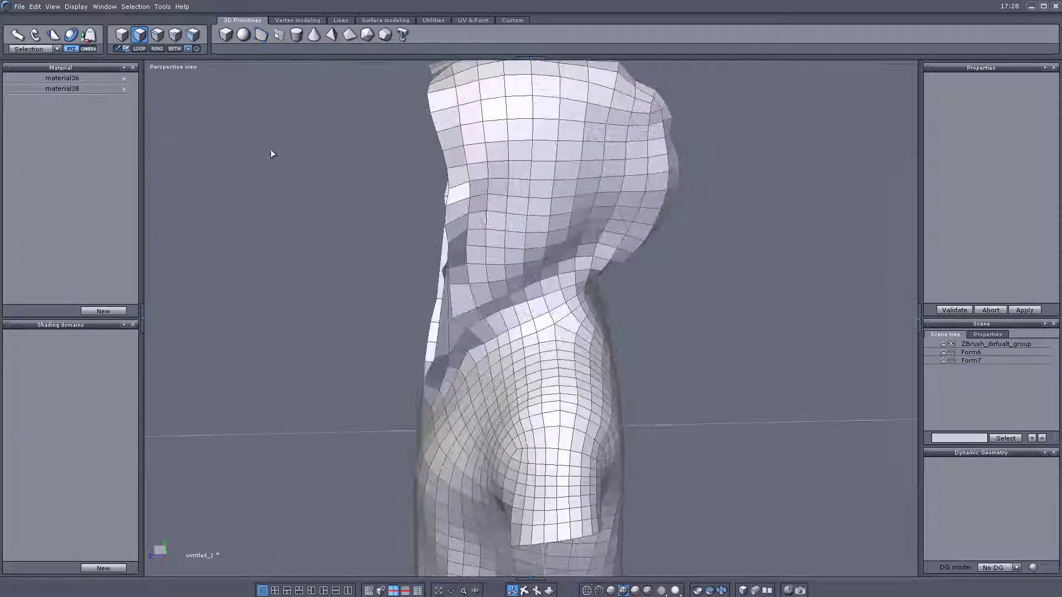
{"action": "right_click_drag", "start_coordinate": [565, 261], "coordinate": [564, 233]}
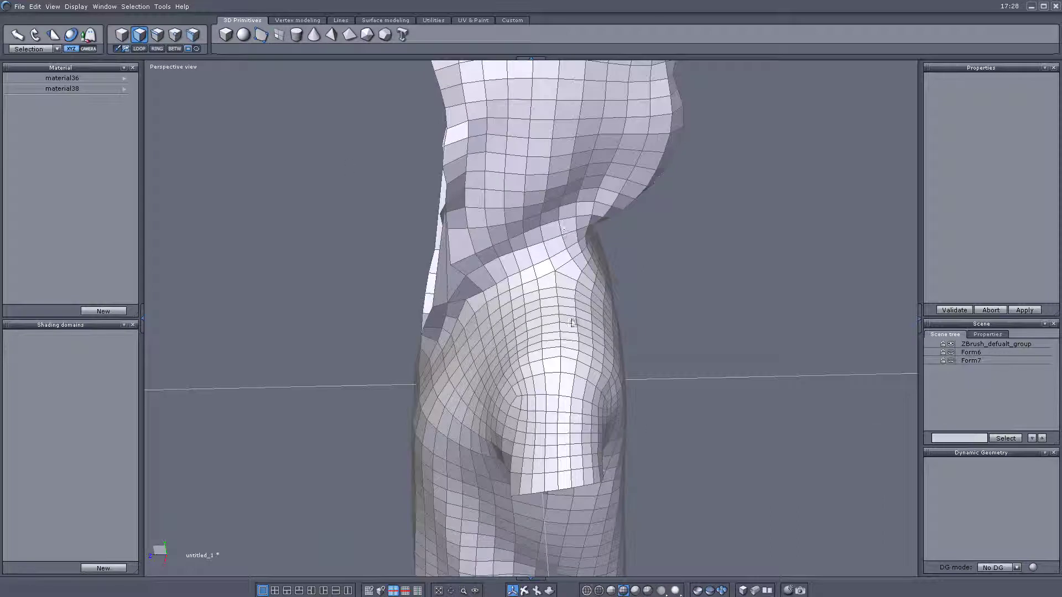
{"action": "right_click_drag", "start_coordinate": [479, 308], "coordinate": [507, 321]}
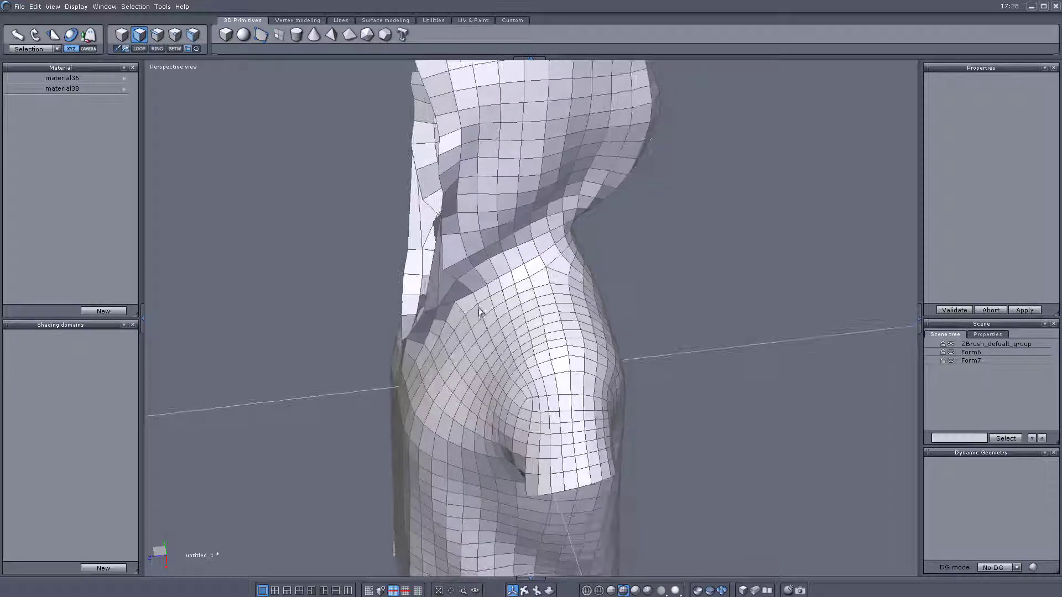
{"action": "left_click", "coordinate": [480, 302]}
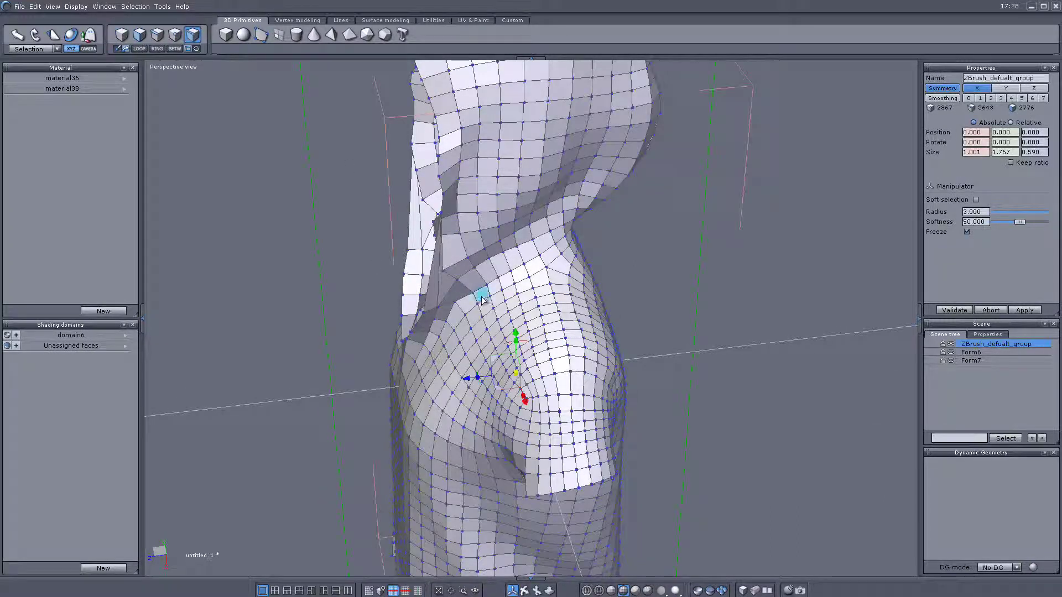
{"action": "left_click", "coordinate": [482, 299]}
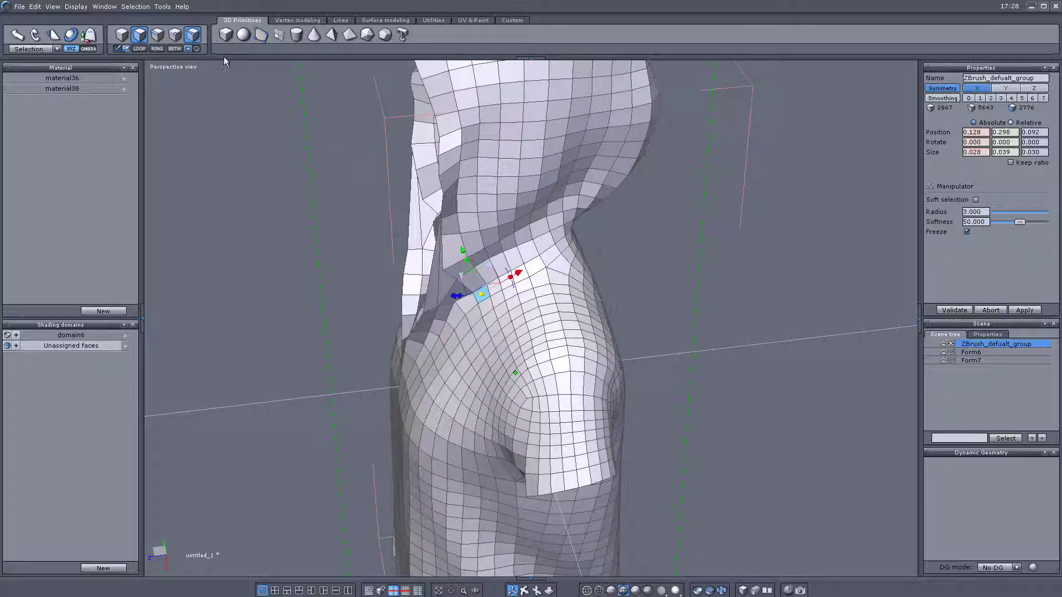
{"action": "left_click", "coordinate": [138, 52]}
{"action": "left_click", "coordinate": [137, 52]}
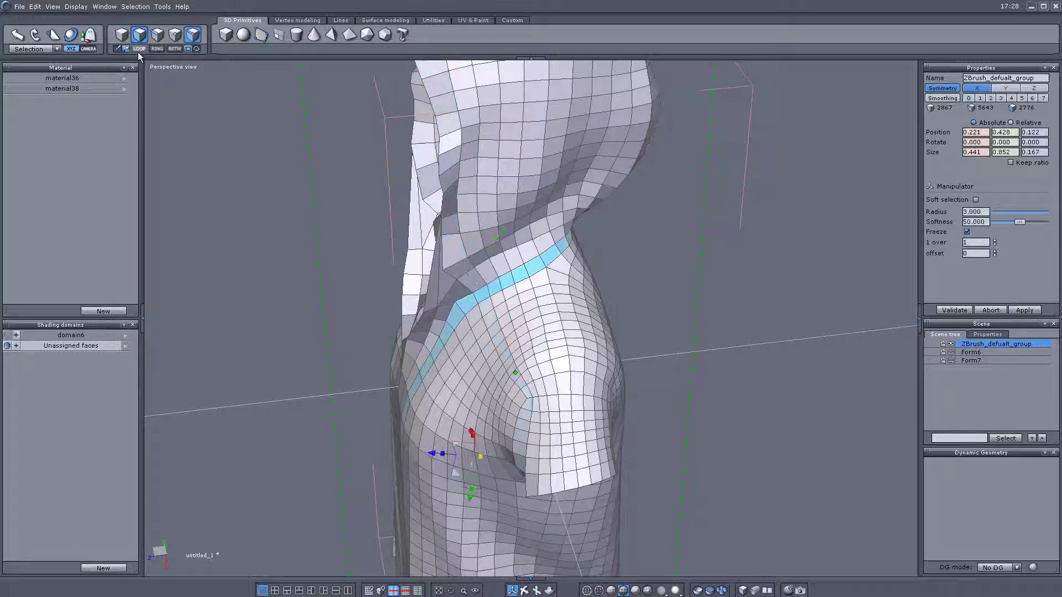
- Add the neighbouring face loop one row closer to the hood to the selection
{"action": "middle_click_drag", "start_coordinate": [302, 201], "coordinate": [406, 238]}
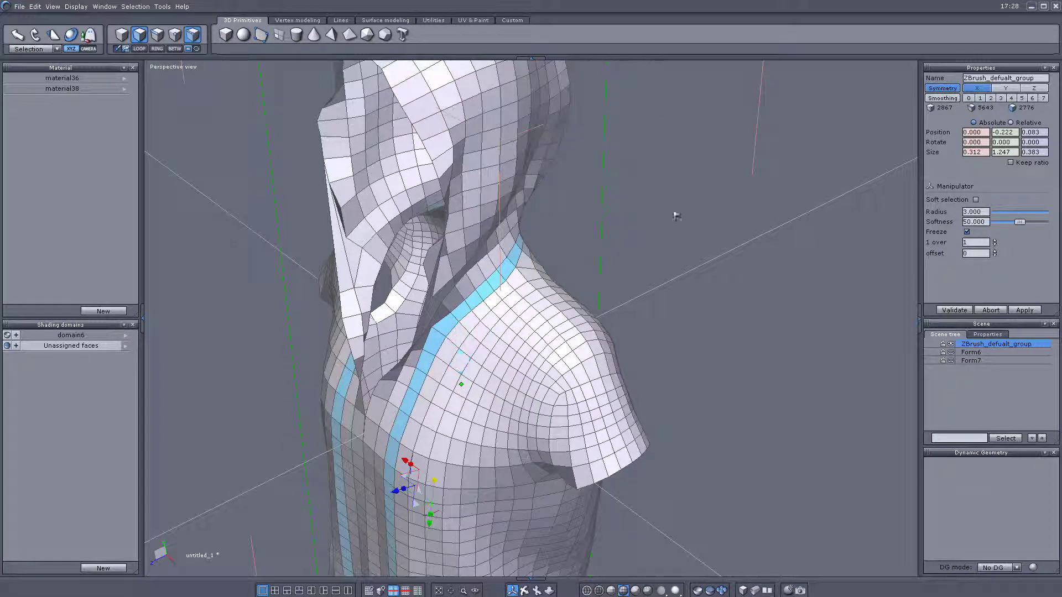
{"action": "middle_click_drag", "start_coordinate": [674, 213], "coordinate": [514, 171]}
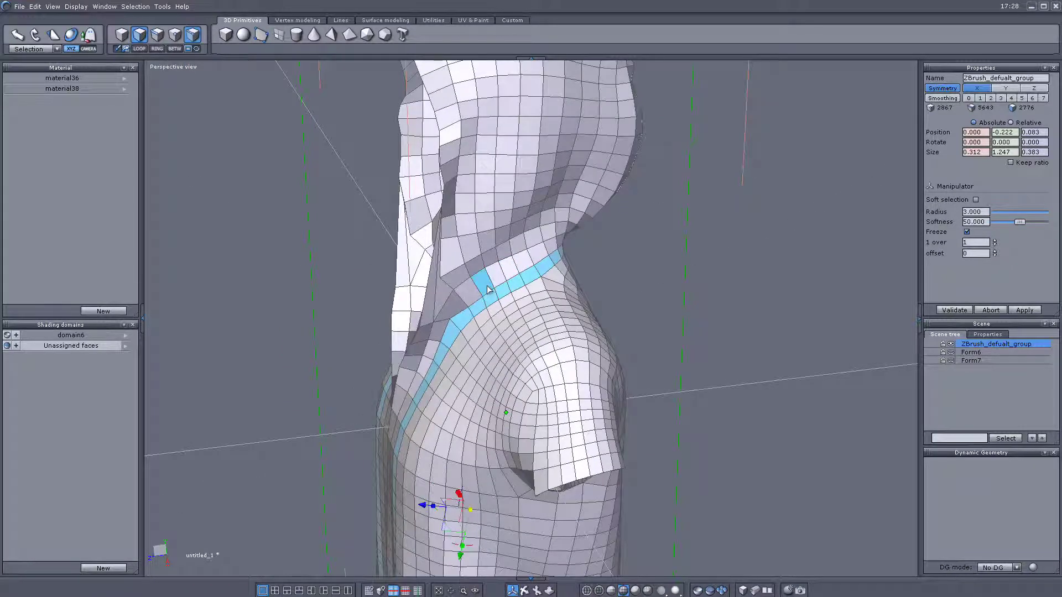
{"action": "left_click", "coordinate": [481, 282]}
{"action": "left_click", "coordinate": [139, 49]}
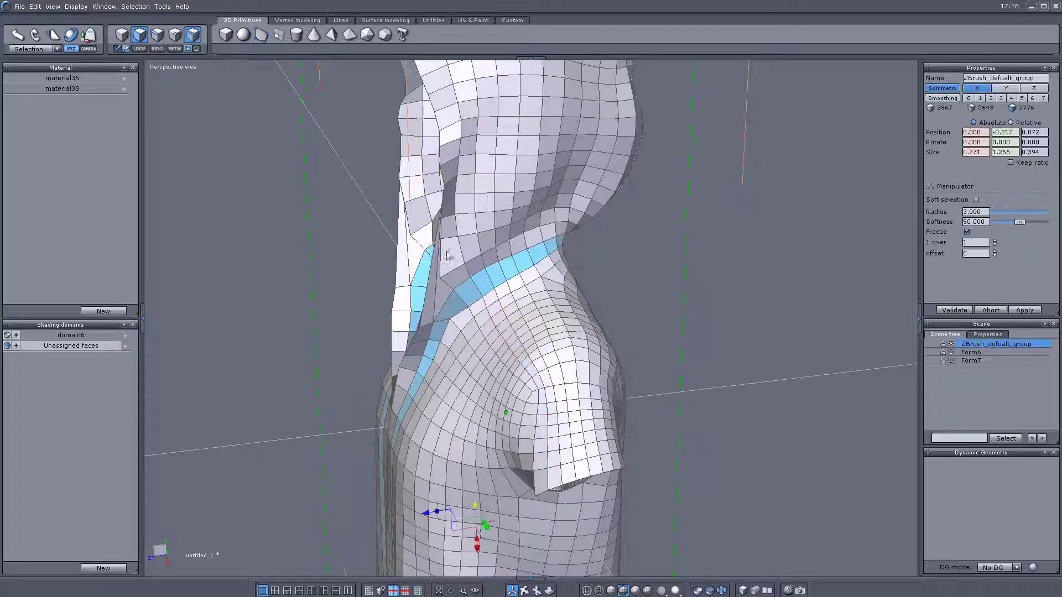
- Select only the face loop that runs around the base of the hood
{"action": "left_click", "coordinate": [474, 265]}
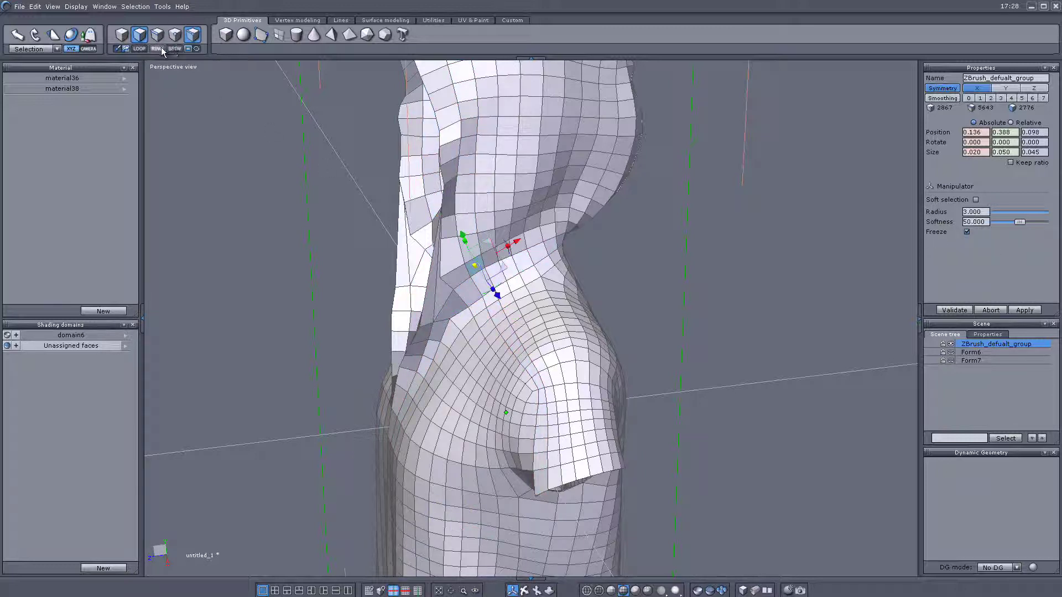
{"action": "left_click", "coordinate": [140, 50]}
{"action": "left_click", "coordinate": [142, 49]}
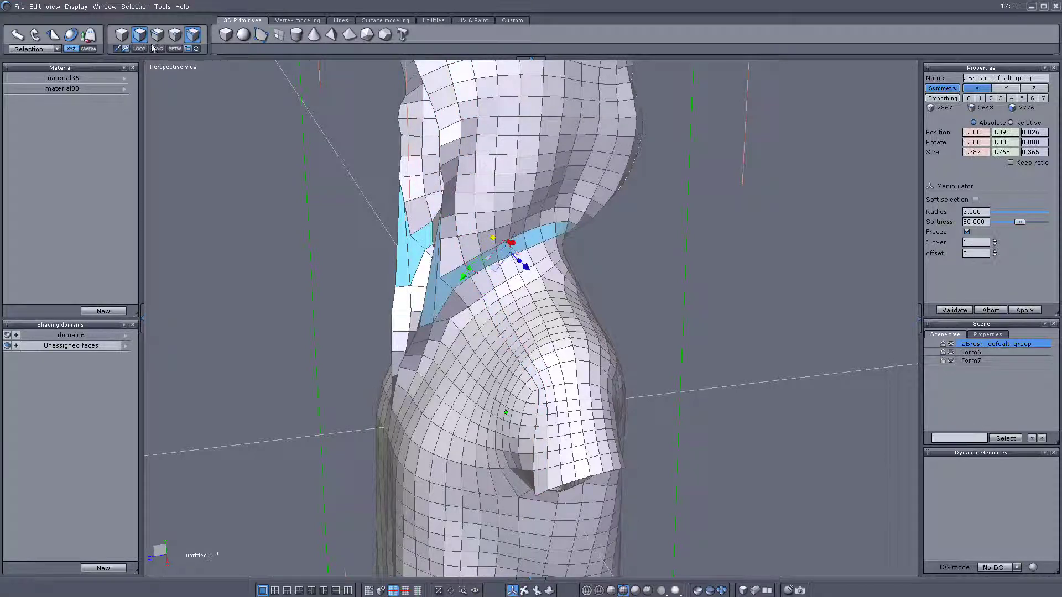
- Extend the selection from the base loop upward over the side faces of the hood
{"action": "scroll", "coordinate": [638, 217], "scroll_direction": "down", "scroll_amount": 1}
{"action": "middle_click_drag", "start_coordinate": [638, 216], "coordinate": [608, 216]}
{"action": "middle_click_drag", "start_coordinate": [700, 242], "coordinate": [675, 305]}
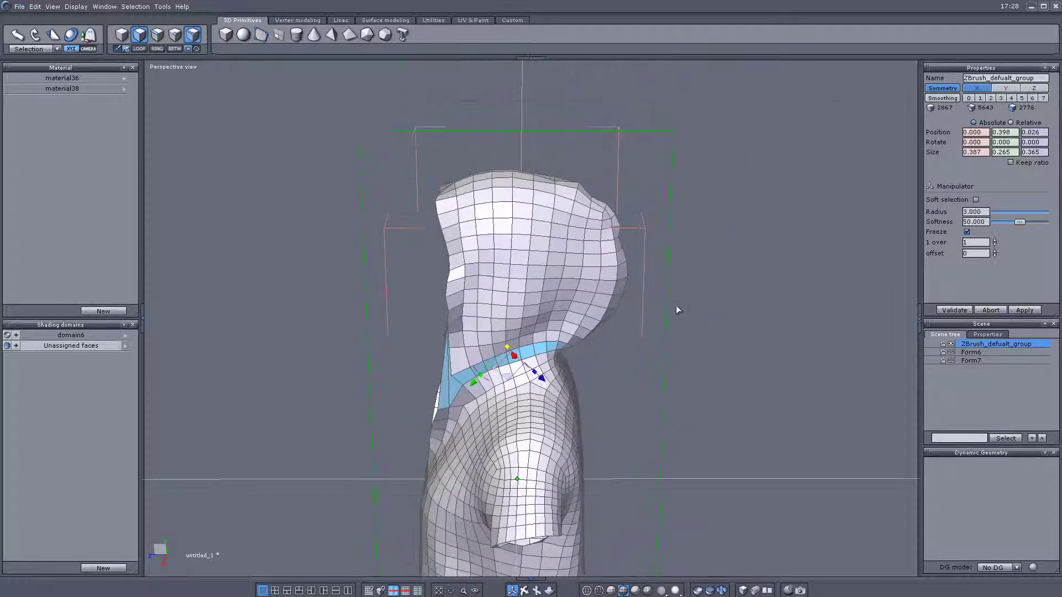
{"action": "right_click_drag", "start_coordinate": [688, 370], "coordinate": [689, 196]}
{"action": "left_click_drag", "start_coordinate": [691, 199], "coordinate": [643, 175]}
{"action": "right_click_drag", "start_coordinate": [643, 175], "coordinate": [679, 181]}
{"action": "left_click_drag", "start_coordinate": [681, 180], "coordinate": [654, 175]}
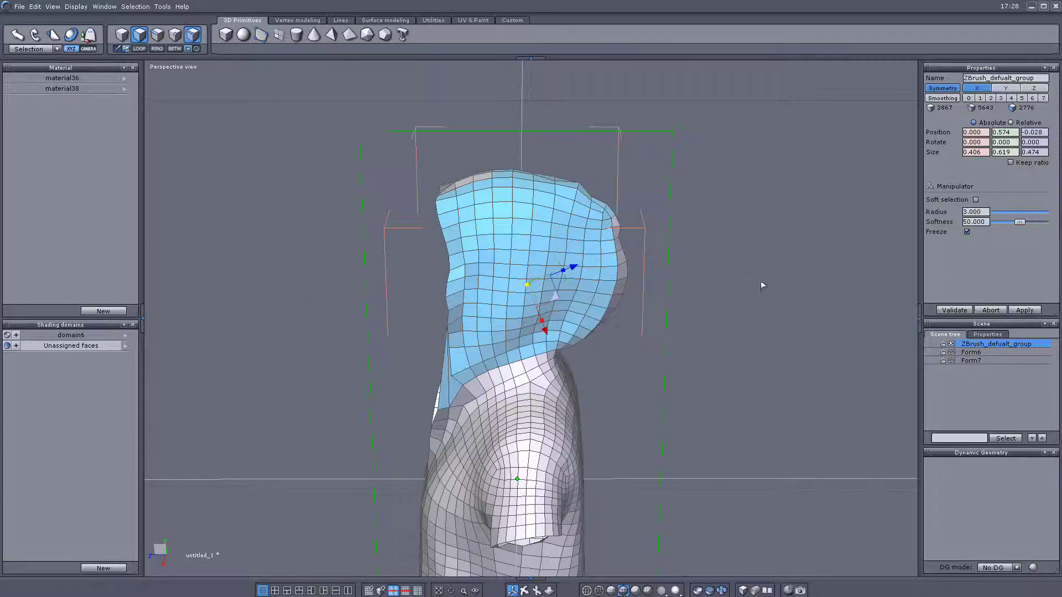
- Add the missed faces along the hood's back centre and near its top front edge to the selection
{"action": "middle_click_drag", "start_coordinate": [763, 284], "coordinate": [496, 214]}
{"action": "left_click_drag", "start_coordinate": [673, 232], "coordinate": [652, 267]}
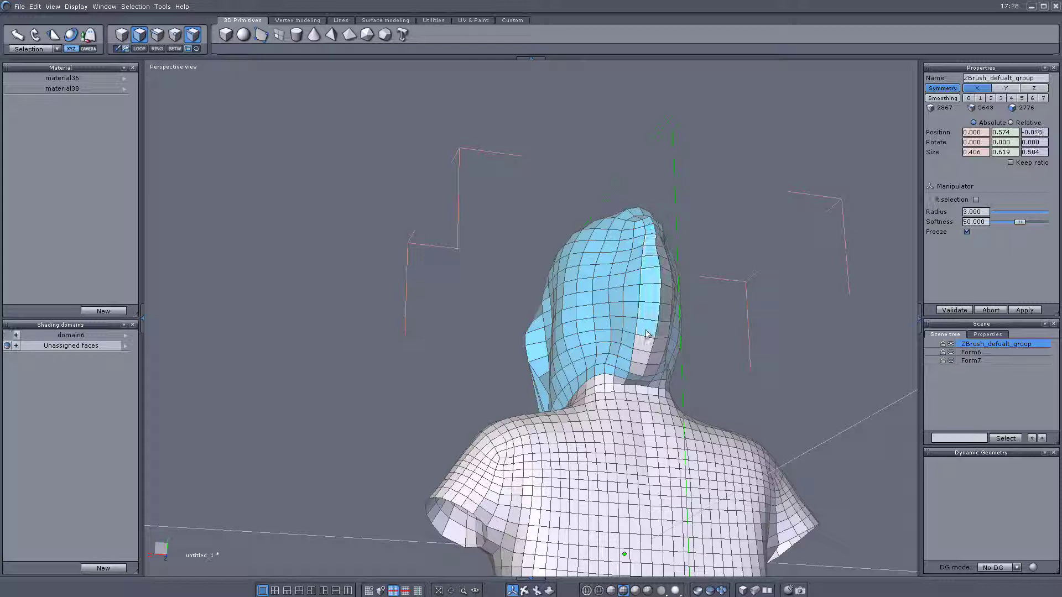
{"action": "left_click_drag", "start_coordinate": [647, 333], "coordinate": [642, 368]}
{"action": "right_click_drag", "start_coordinate": [491, 182], "coordinate": [721, 441]}
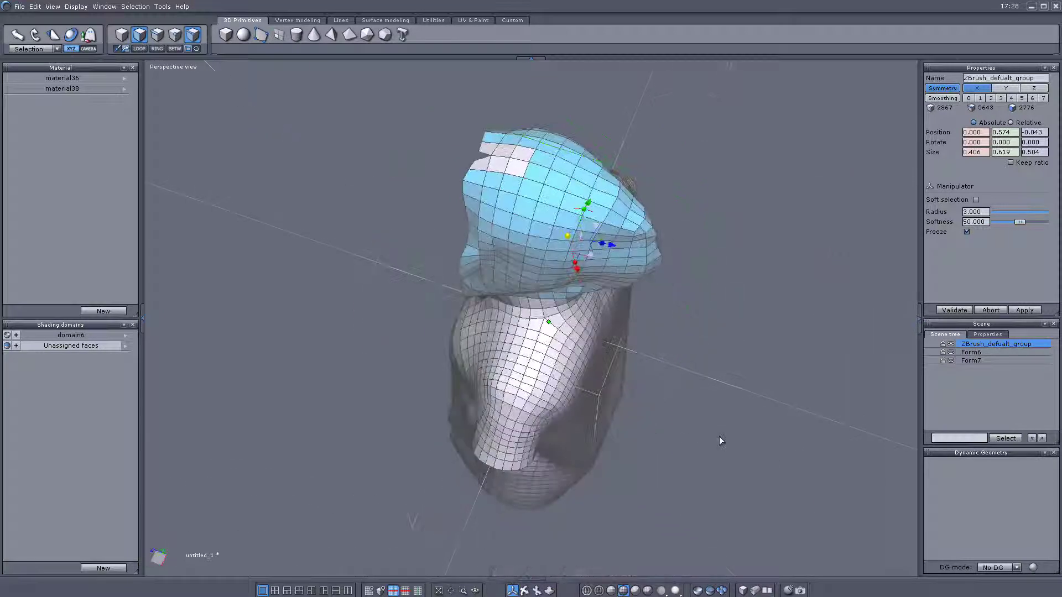
{"action": "left_click", "coordinate": [521, 169], "text": "shift"}
{"action": "left_click_drag", "start_coordinate": [521, 169], "coordinate": [484, 167], "text": "shift"}
{"action": "right_click_drag", "start_coordinate": [754, 194], "coordinate": [727, 142]}
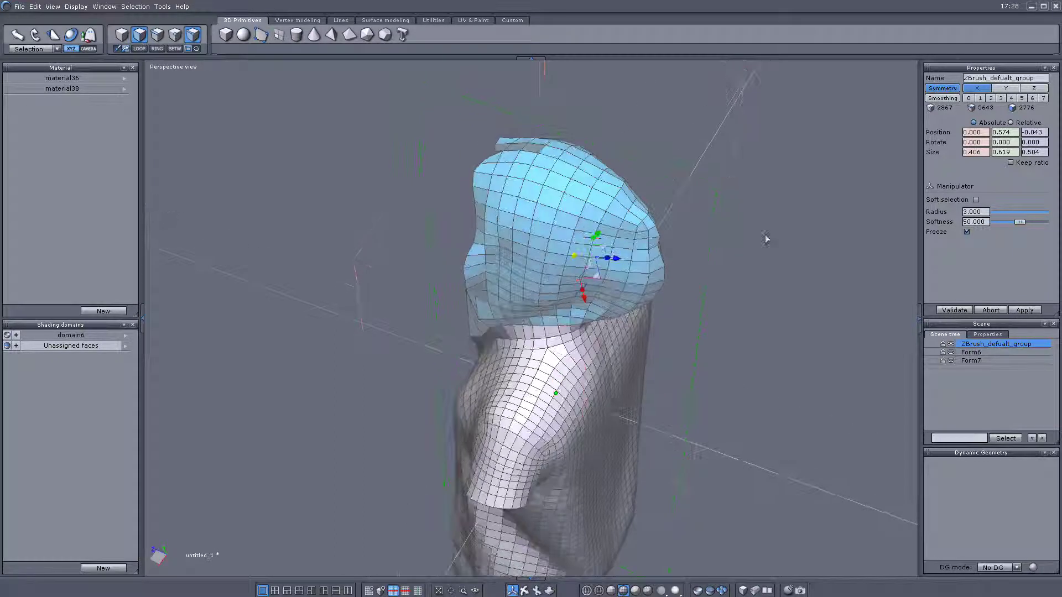
- Try to cut the selected hood faces from the hoodie body
{"action": "scroll", "coordinate": [779, 239], "scroll_direction": "down", "scroll_amount": 2}
{"action": "middle_click_drag", "start_coordinate": [778, 239], "coordinate": [797, 297]}
{"action": "scroll", "coordinate": [690, 243], "scroll_direction": "up", "scroll_amount": 2}
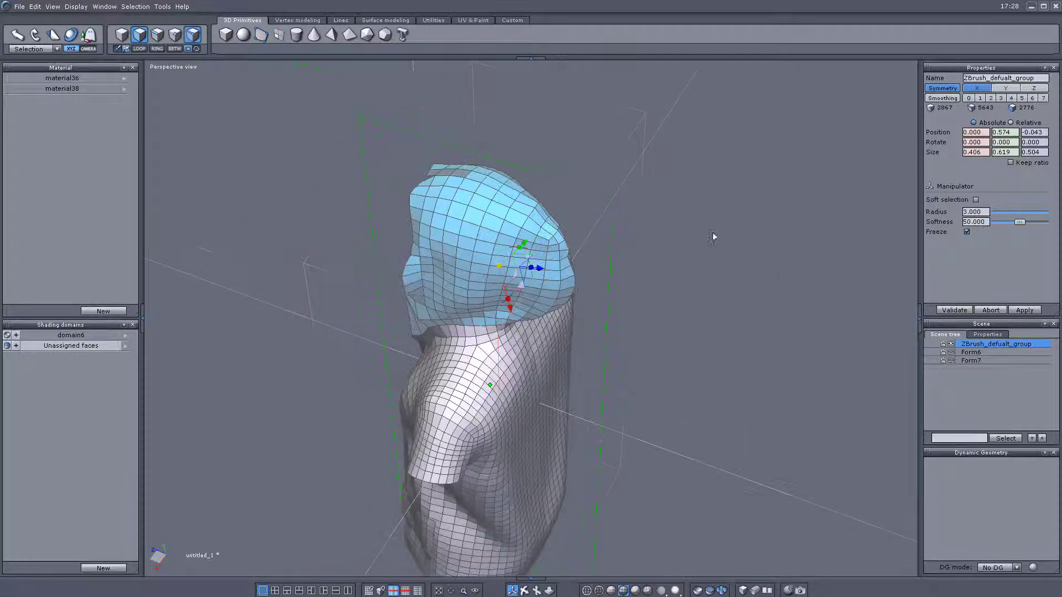
{"action": "left_click", "coordinate": [35, 7]}
{"action": "left_click", "coordinate": [44, 68]}
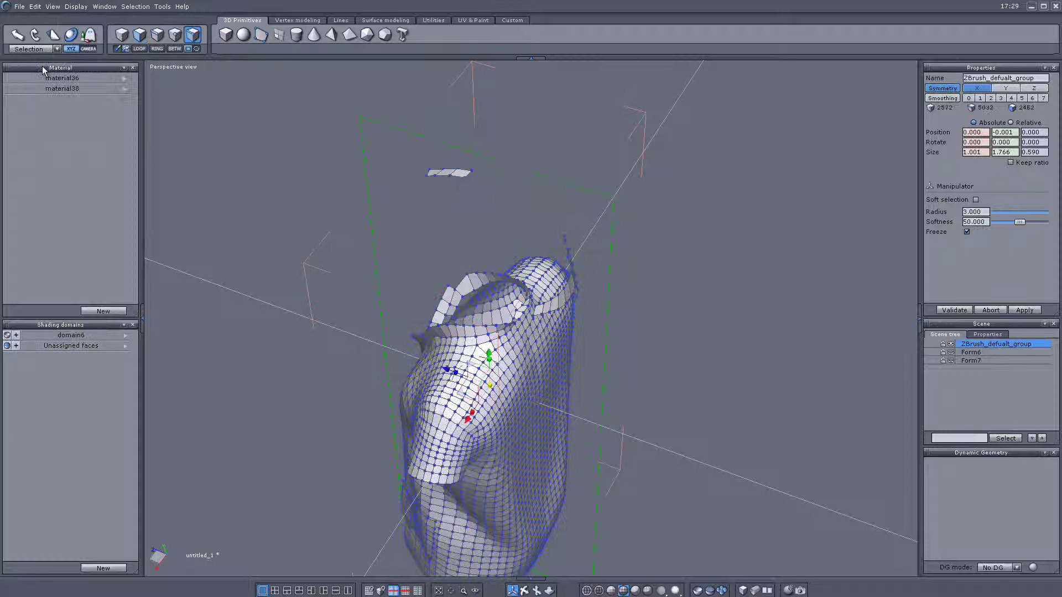
{"action": "key", "text": "ctrl+z"}
- Add the remaining three unselected faces at the hood's top front edge to the selection
{"action": "right_click_drag", "start_coordinate": [235, 131], "coordinate": [362, 197]}
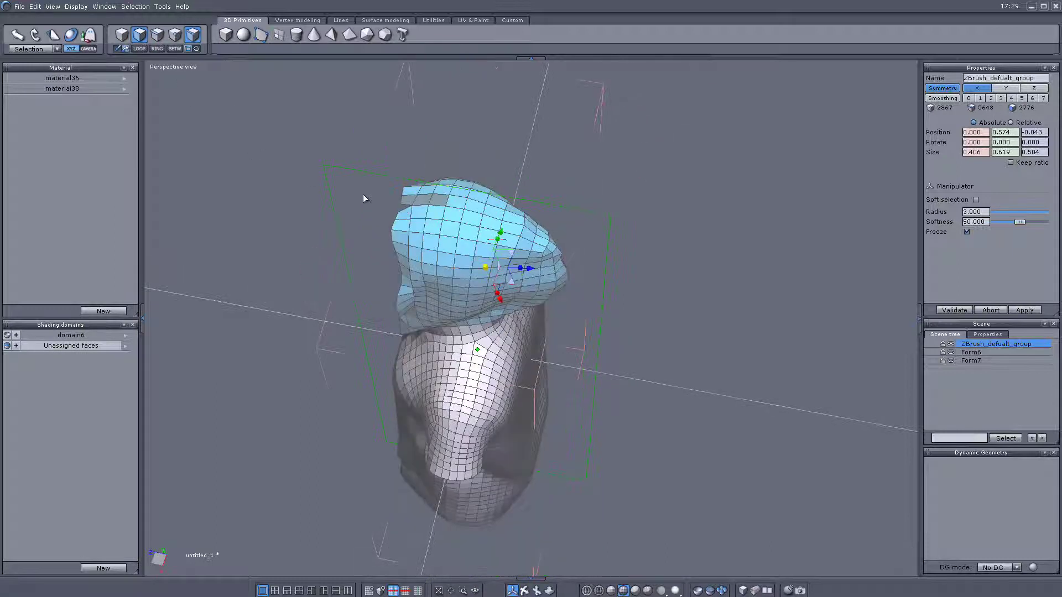
{"action": "left_click", "coordinate": [411, 203], "text": "shift"}
{"action": "left_click", "coordinate": [424, 203], "text": "shift"}
{"action": "left_click", "coordinate": [436, 204], "text": "shift"}
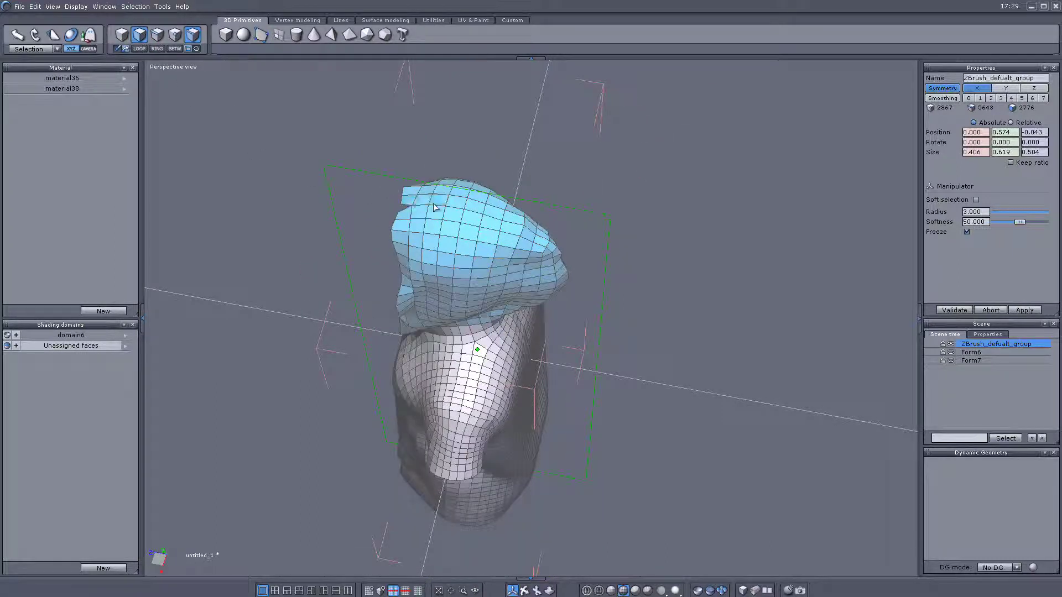
{"action": "right_click_drag", "start_coordinate": [293, 194], "coordinate": [254, 128]}
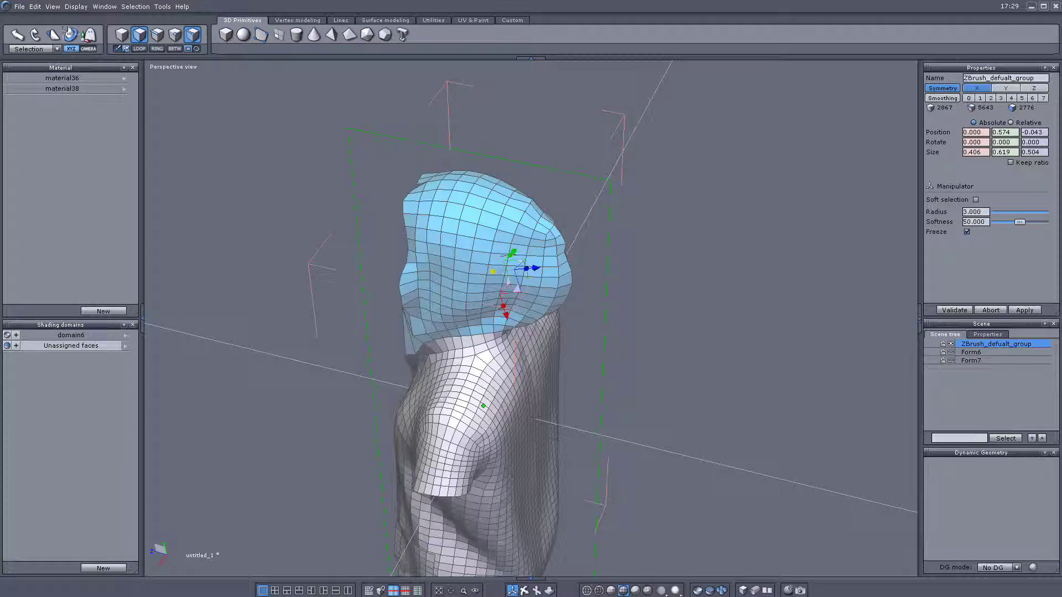
{"action": "left_click", "coordinate": [31, 6]}
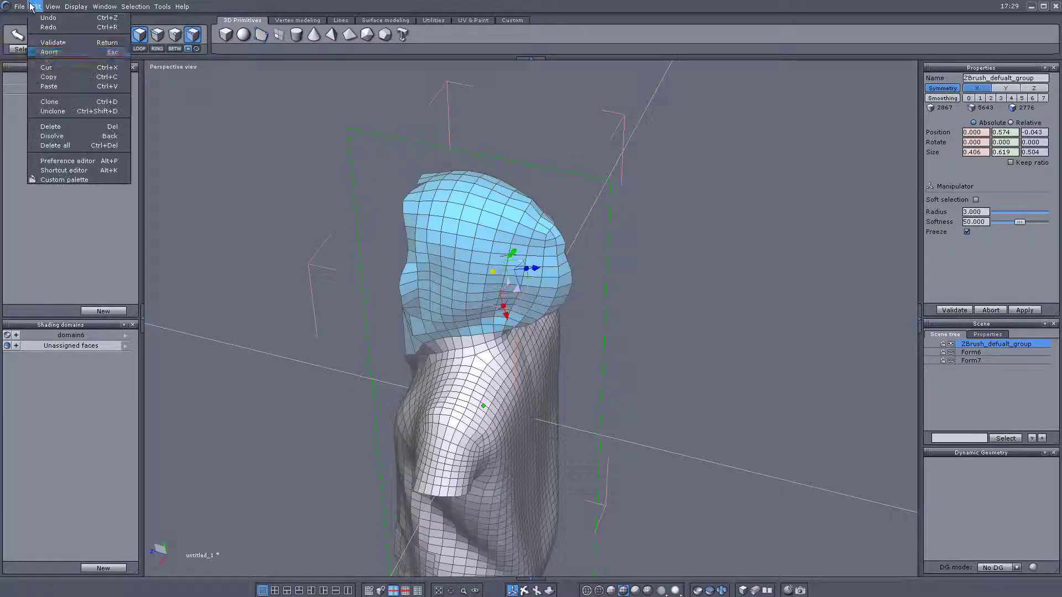
{"action": "left_click", "coordinate": [50, 69]}
{"action": "key", "text": "ctrl+z"}
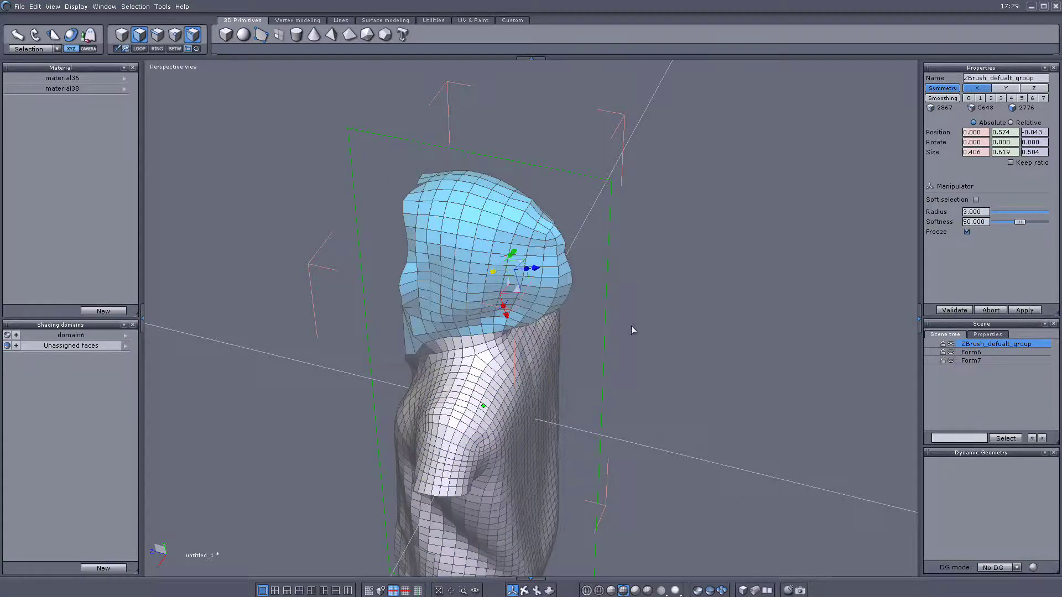
- Add the missed faces along the centre of the hood's back to the selection
{"action": "right_click_drag", "start_coordinate": [631, 328], "coordinate": [288, 231]}
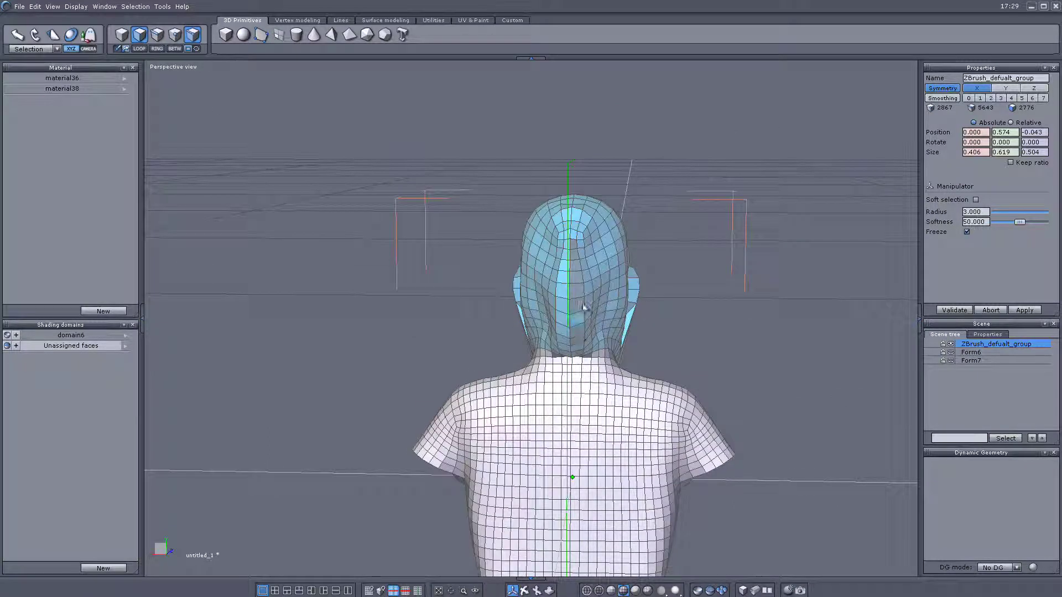
{"action": "right_click_drag", "start_coordinate": [738, 279], "coordinate": [758, 301]}
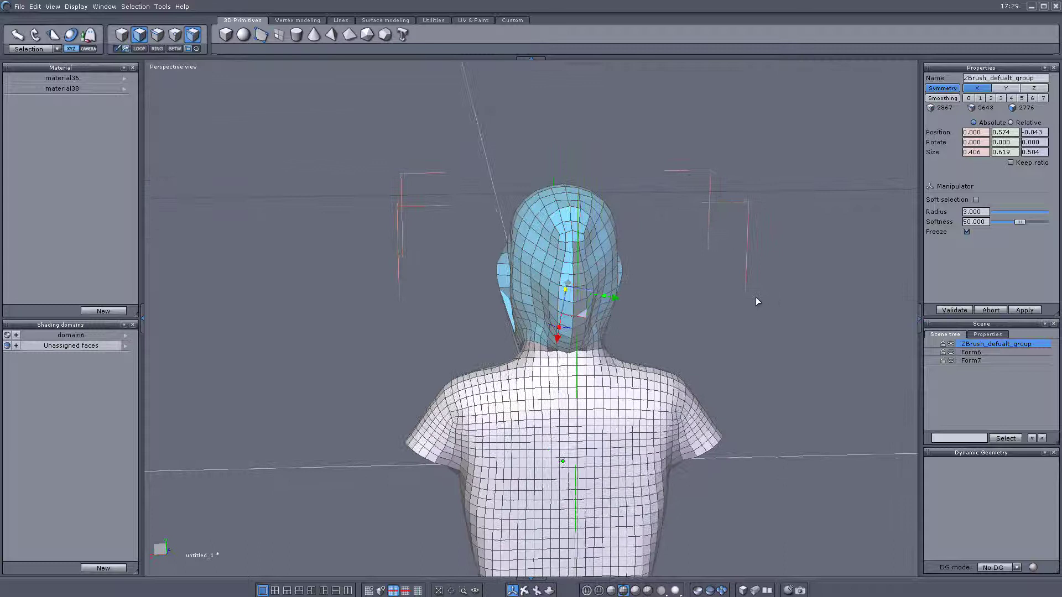
{"action": "scroll", "coordinate": [732, 310], "scroll_direction": "up", "scroll_amount": 3}
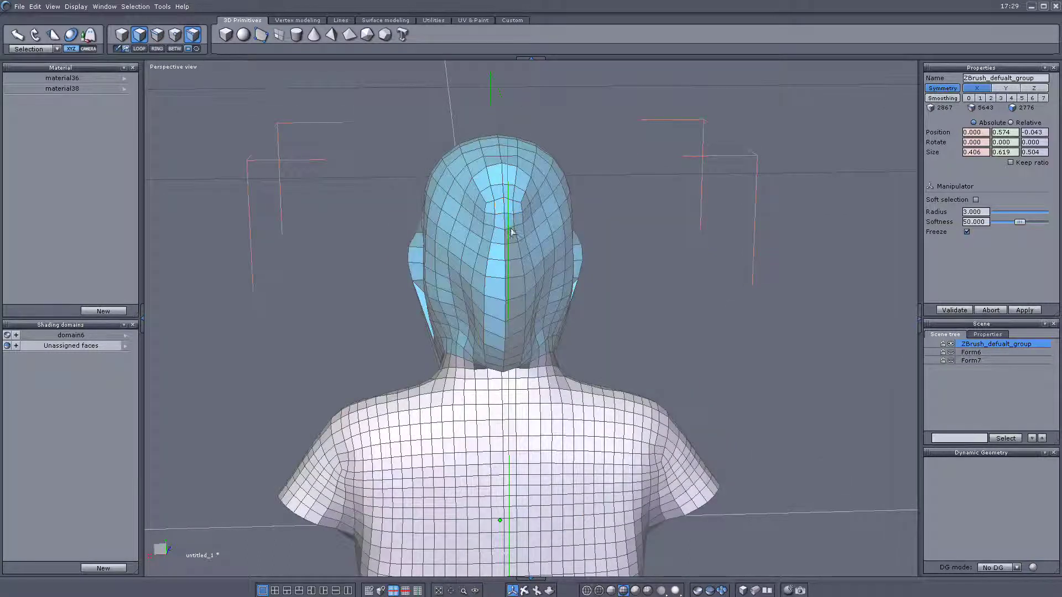
{"action": "left_click_drag", "start_coordinate": [510, 232], "coordinate": [514, 364], "text": "shift"}
{"action": "right_click_drag", "start_coordinate": [623, 333], "coordinate": [586, 136]}
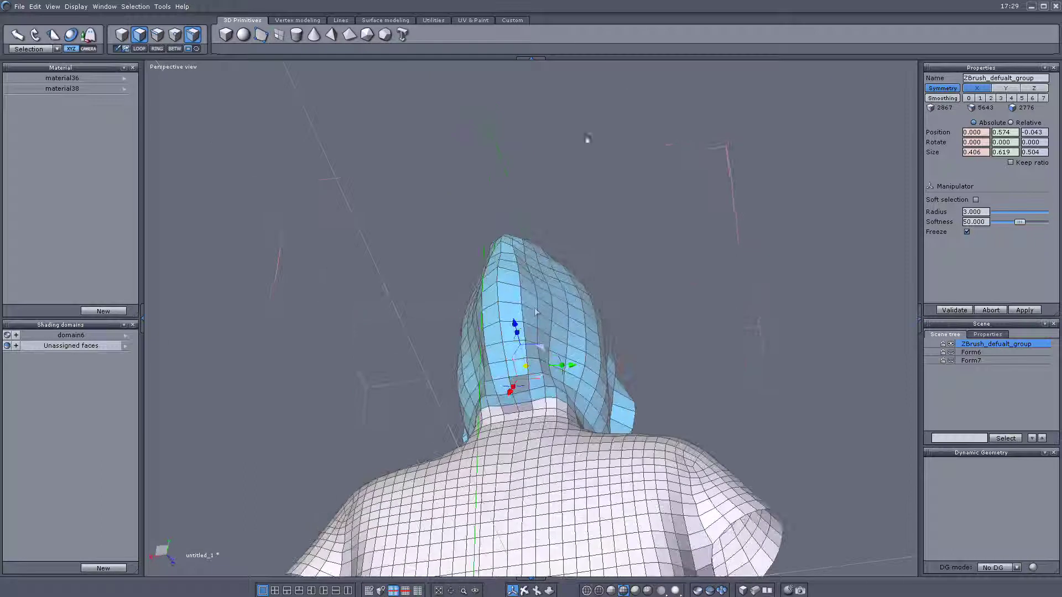
{"action": "right_click_drag", "start_coordinate": [722, 358], "coordinate": [756, 420]}
{"action": "right_click_drag", "start_coordinate": [252, 270], "coordinate": [463, 290]}
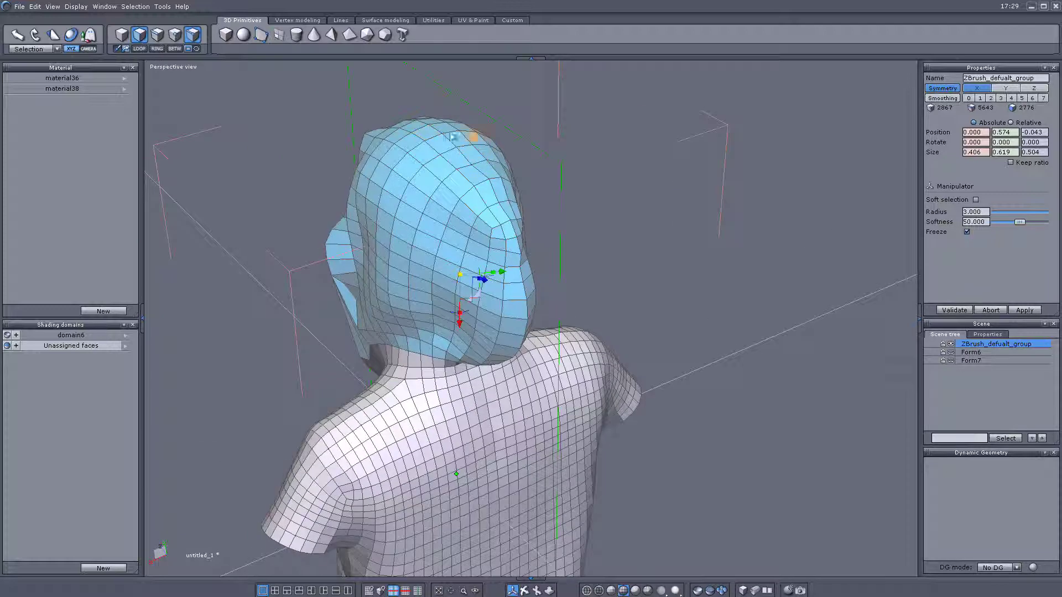
{"action": "scroll", "coordinate": [654, 325], "scroll_direction": "up", "scroll_amount": 2}
{"action": "scroll", "coordinate": [629, 305], "scroll_direction": "down", "scroll_amount": 3}
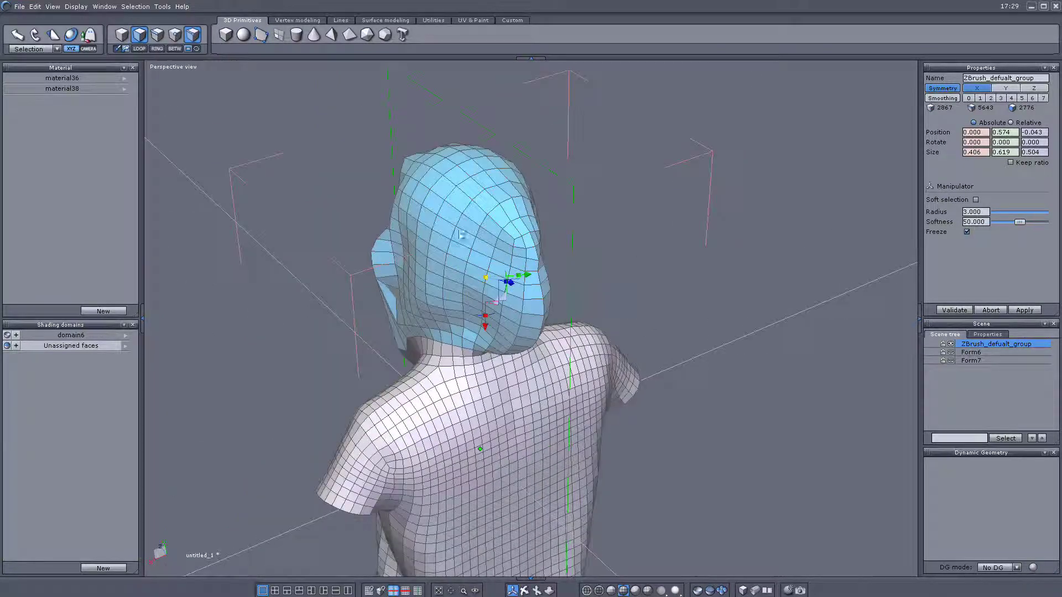
- Cut the selected hood faces out of the hoodie body and paste them as a separate object
{"action": "left_click", "coordinate": [35, 7]}
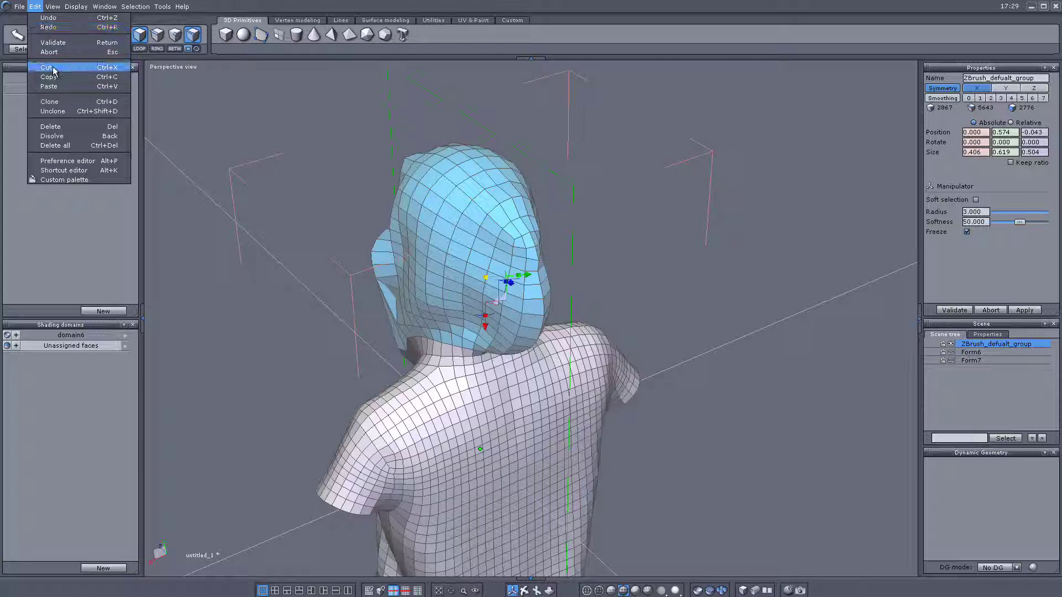
{"action": "left_click", "coordinate": [54, 70]}
{"action": "left_click", "coordinate": [35, 7]}
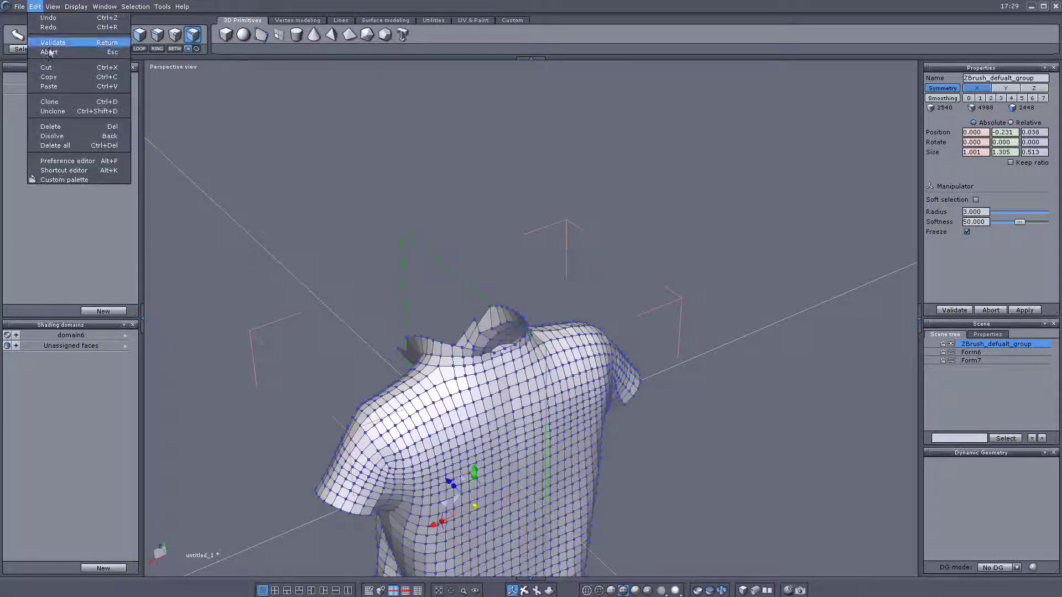
{"action": "left_click", "coordinate": [54, 87]}
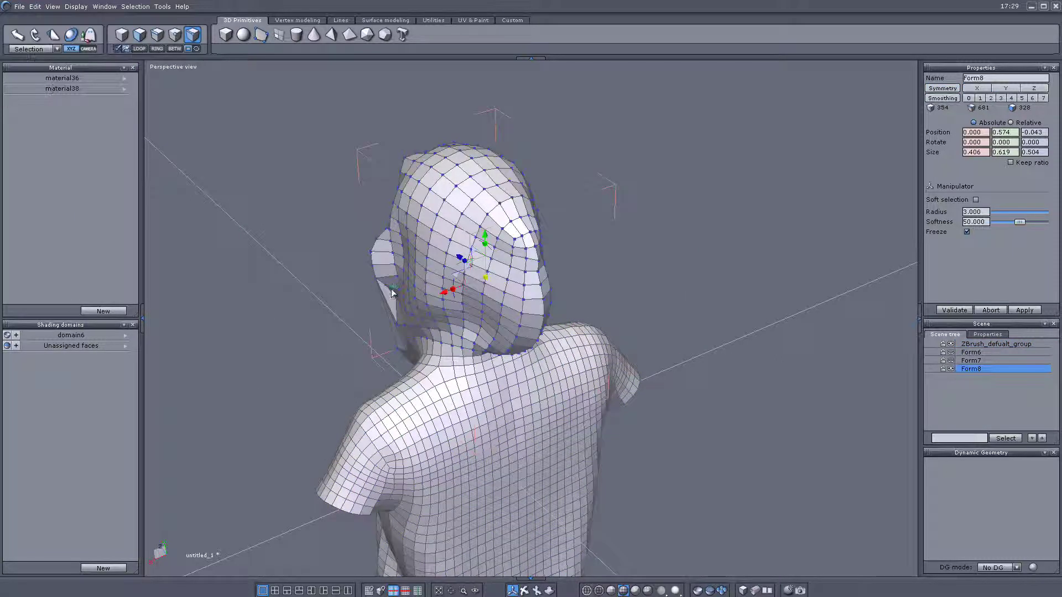
- Hide the hoodie body and select all faces of one half of the hood, up to its centre line
{"action": "middle_click_drag", "start_coordinate": [376, 271], "coordinate": [304, 162]}
{"action": "left_click", "coordinate": [951, 348]}
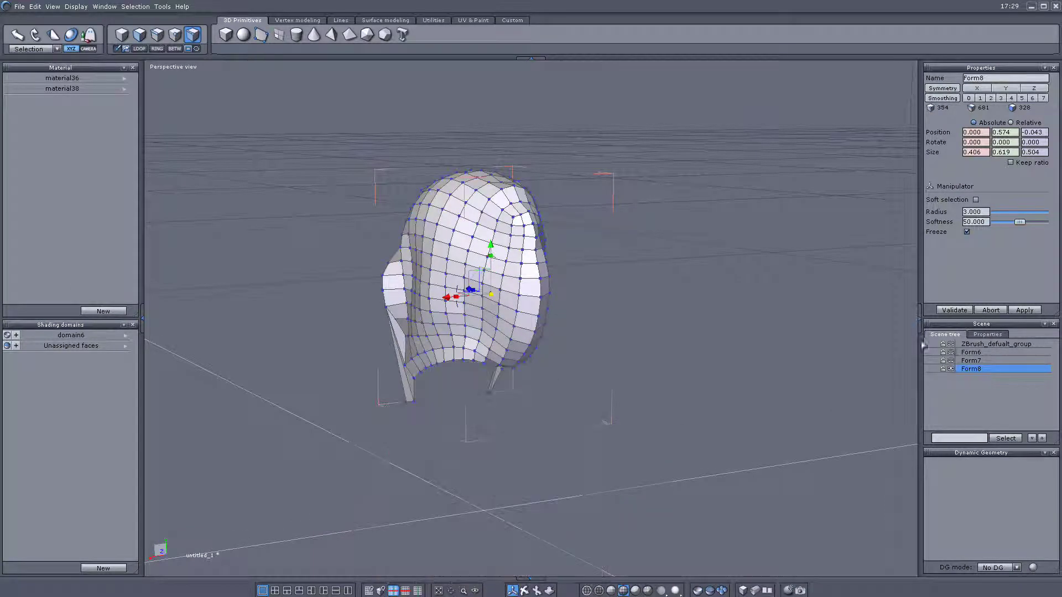
{"action": "middle_click_drag", "start_coordinate": [657, 338], "coordinate": [513, 277]}
{"action": "left_click", "coordinate": [514, 282]}
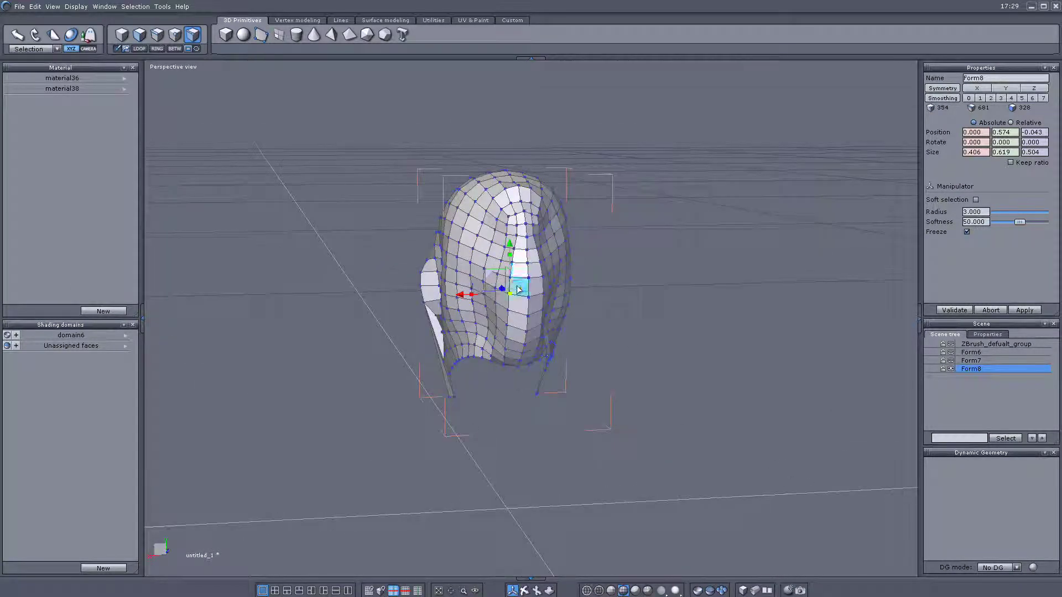
{"action": "left_click", "coordinate": [139, 48]}
{"action": "left_click_drag", "start_coordinate": [301, 251], "coordinate": [187, 251]}
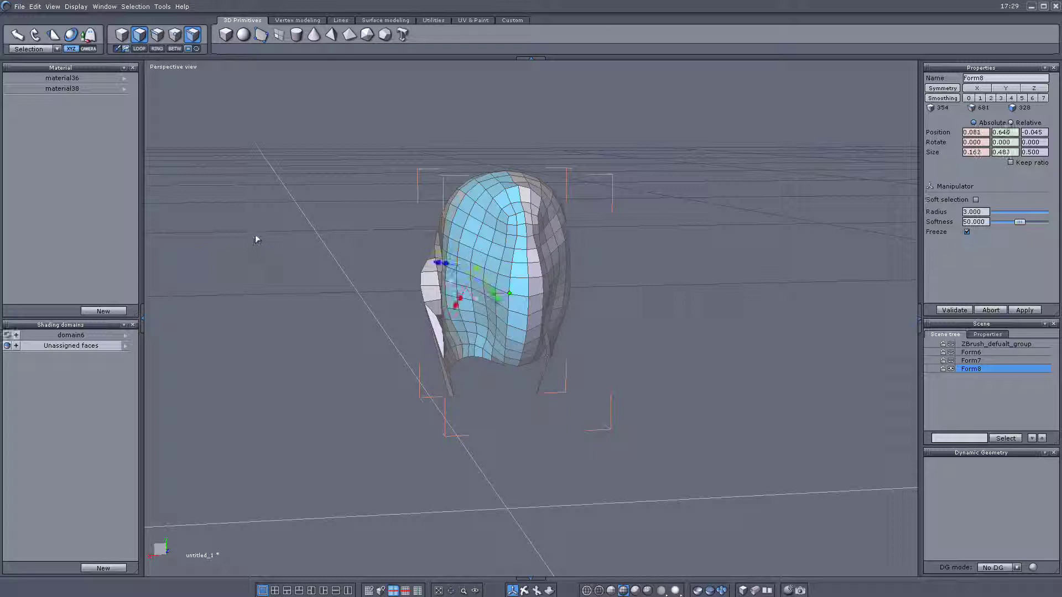
{"action": "middle_click_drag", "start_coordinate": [256, 238], "coordinate": [597, 250]}
{"action": "left_click_drag", "start_coordinate": [741, 345], "coordinate": [616, 358]}
{"action": "middle_click_drag", "start_coordinate": [686, 239], "coordinate": [1042, 481]}
{"action": "right_click_drag", "start_coordinate": [1043, 484], "coordinate": [886, 420]}
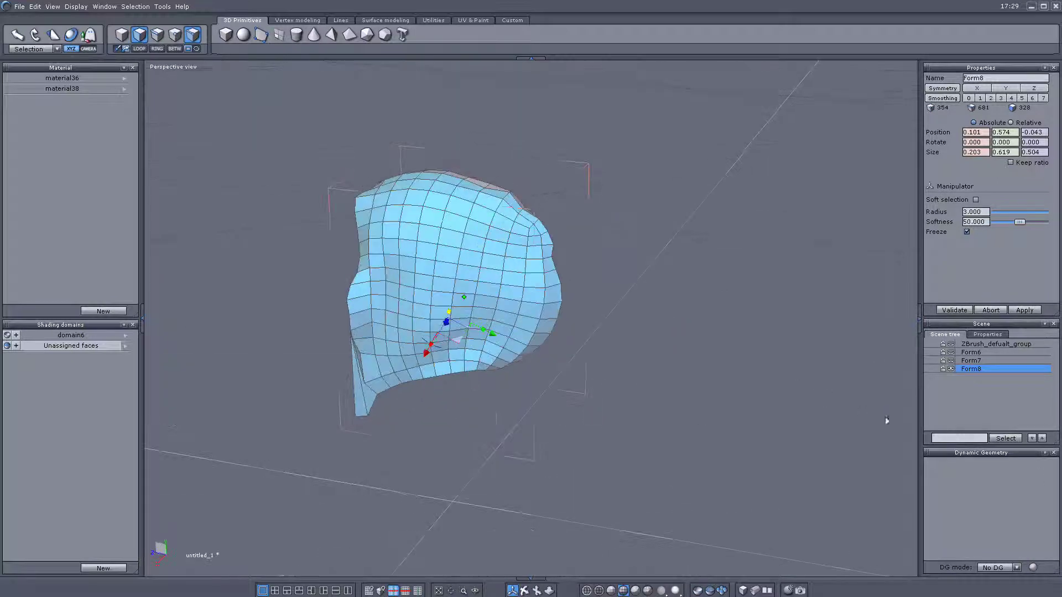
- Cut the selected hood half and paste it as its own object
{"action": "left_click", "coordinate": [36, 6]}
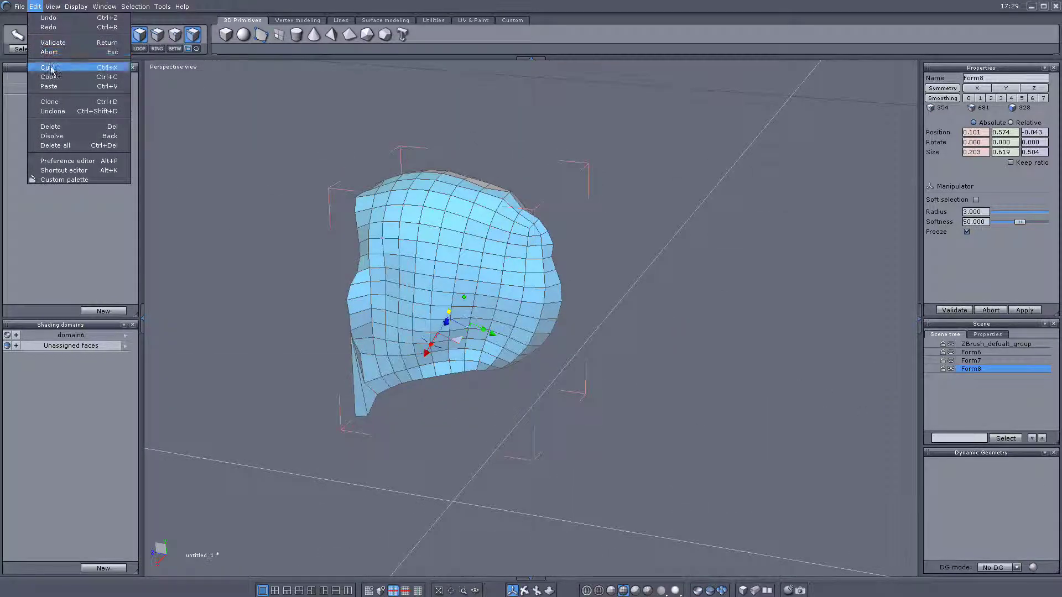
{"action": "left_click", "coordinate": [51, 67]}
{"action": "left_click", "coordinate": [48, 67]}
{"action": "left_click", "coordinate": [35, 6]}
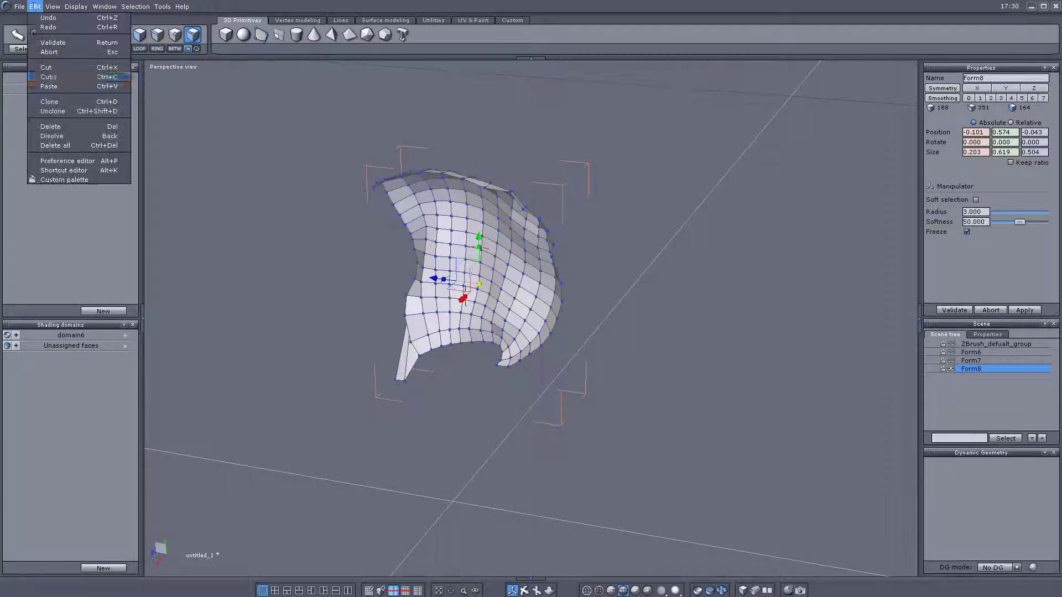
{"action": "left_click", "coordinate": [49, 86]}
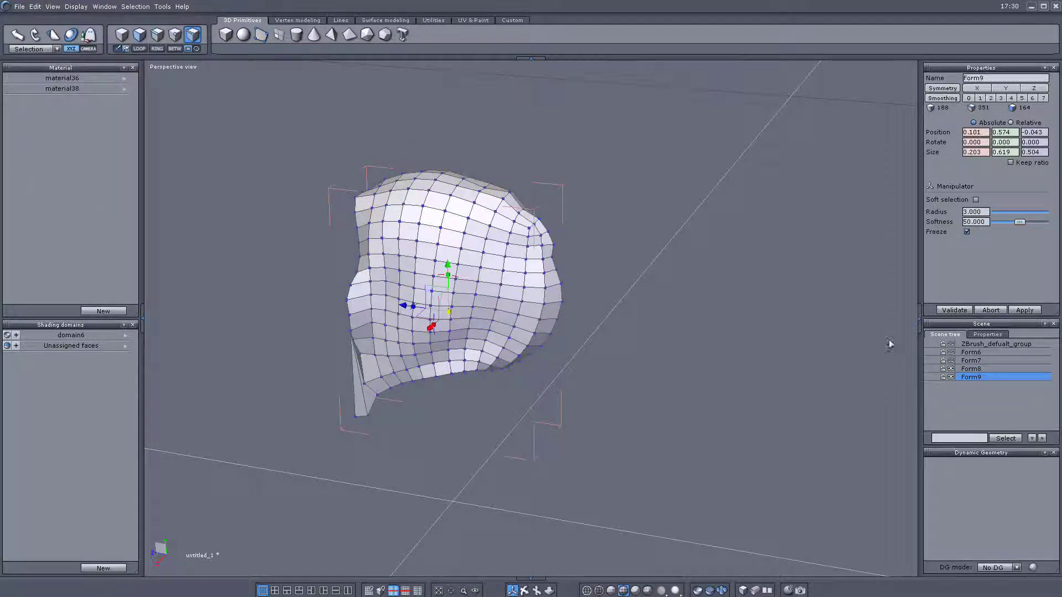
- Hide both hood halves and show the hoodie body again
{"action": "left_click", "coordinate": [950, 377]}
{"action": "left_click", "coordinate": [951, 369]}
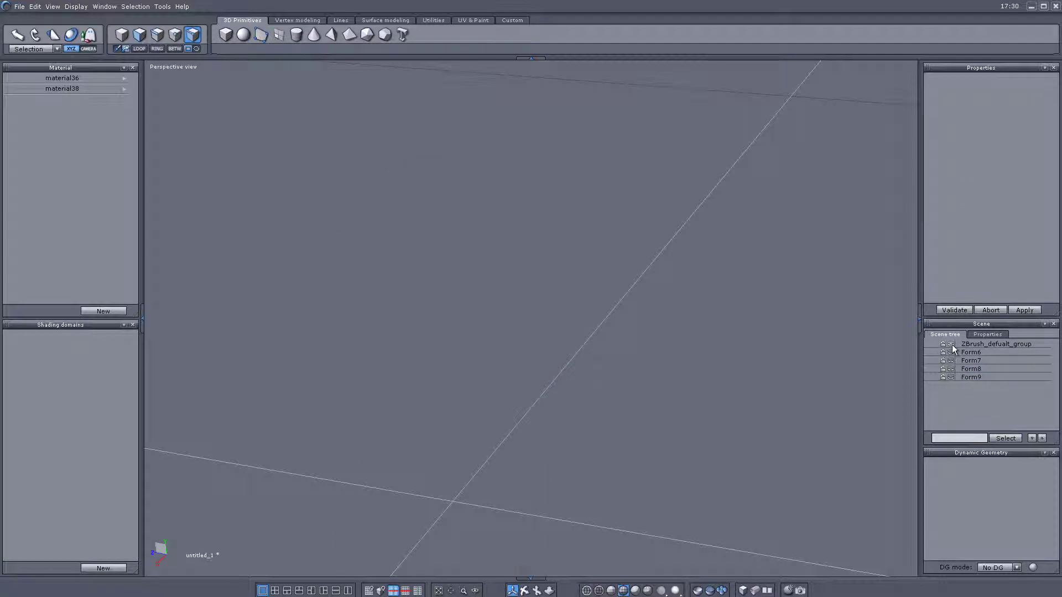
{"action": "left_click", "coordinate": [951, 344]}
- Select the hoodie body and activate face selection with the area below the armhole in view
{"action": "middle_click_drag", "start_coordinate": [569, 409], "coordinate": [557, 312]}
{"action": "right_click_drag", "start_coordinate": [606, 415], "coordinate": [829, 419]}
{"action": "right_click_drag", "start_coordinate": [749, 379], "coordinate": [616, 336]}
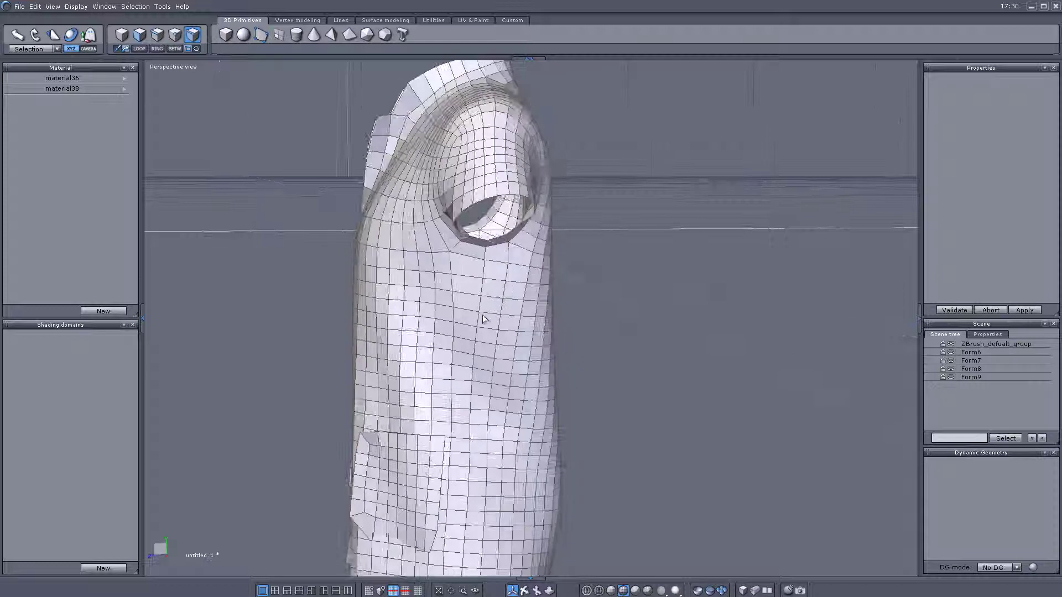
{"action": "key", "text": "F4"}
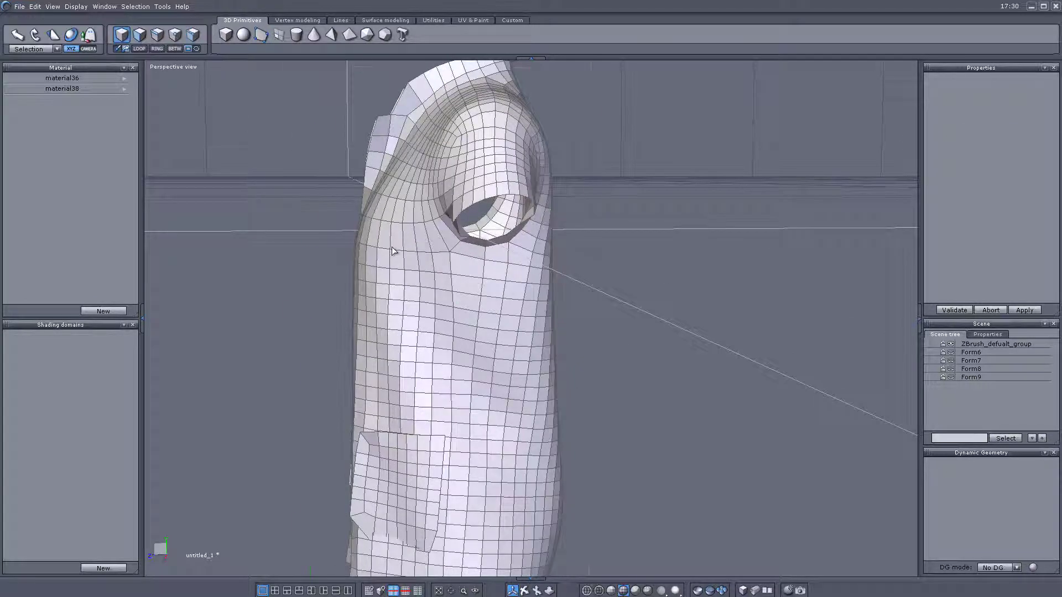
{"action": "left_click", "coordinate": [392, 252]}
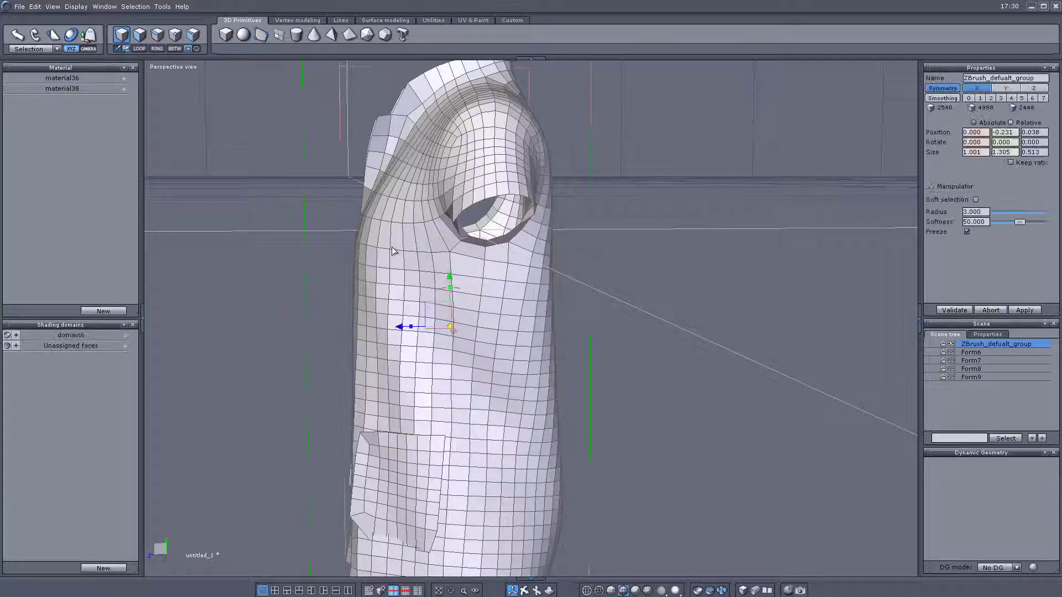
{"action": "left_click", "coordinate": [139, 35]}
{"action": "left_click", "coordinate": [471, 302]}
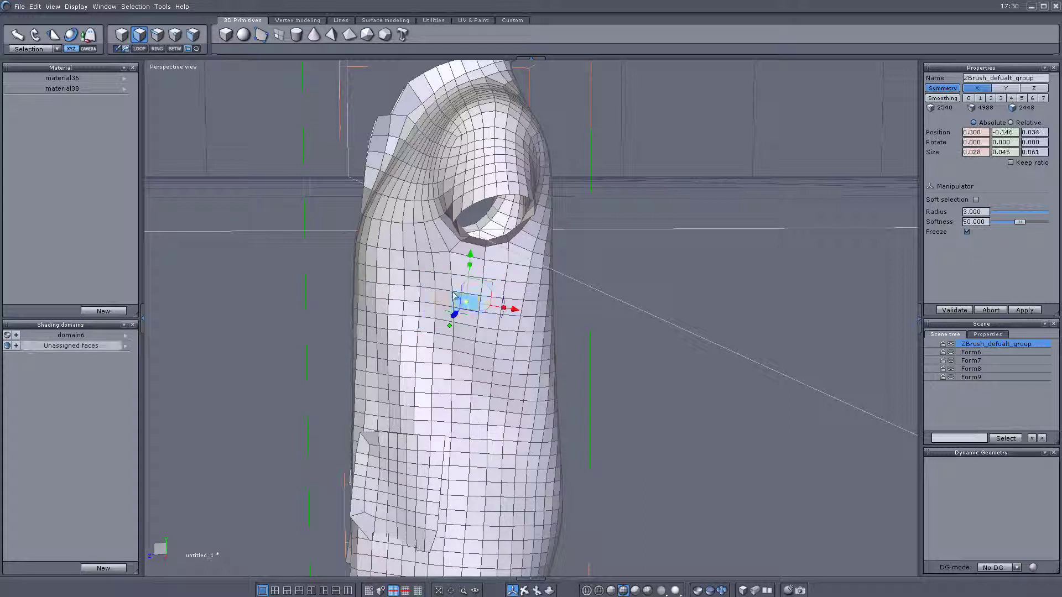
{"action": "left_click", "coordinate": [138, 48]}
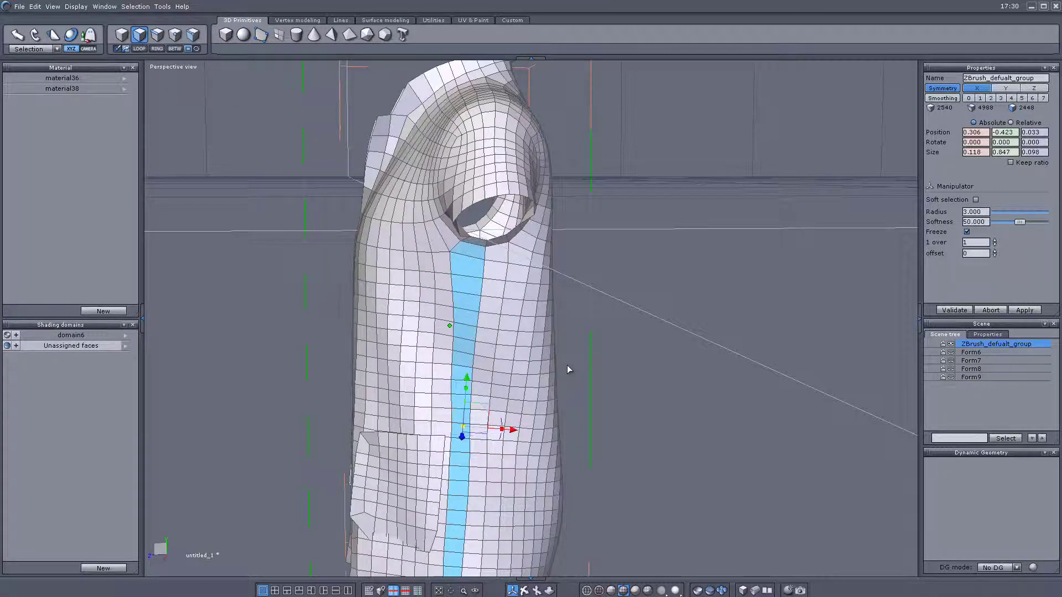
{"action": "scroll", "coordinate": [568, 363], "scroll_direction": "down", "scroll_amount": 3}
{"action": "left_click_drag", "start_coordinate": [723, 391], "coordinate": [675, 388]}
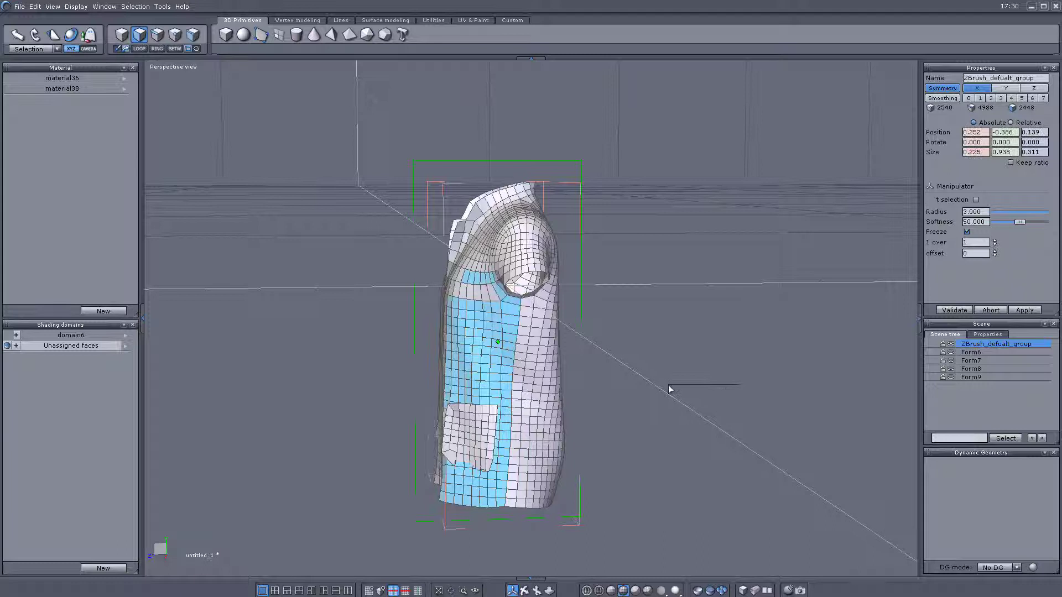
{"action": "key", "text": "ctrl+z"}
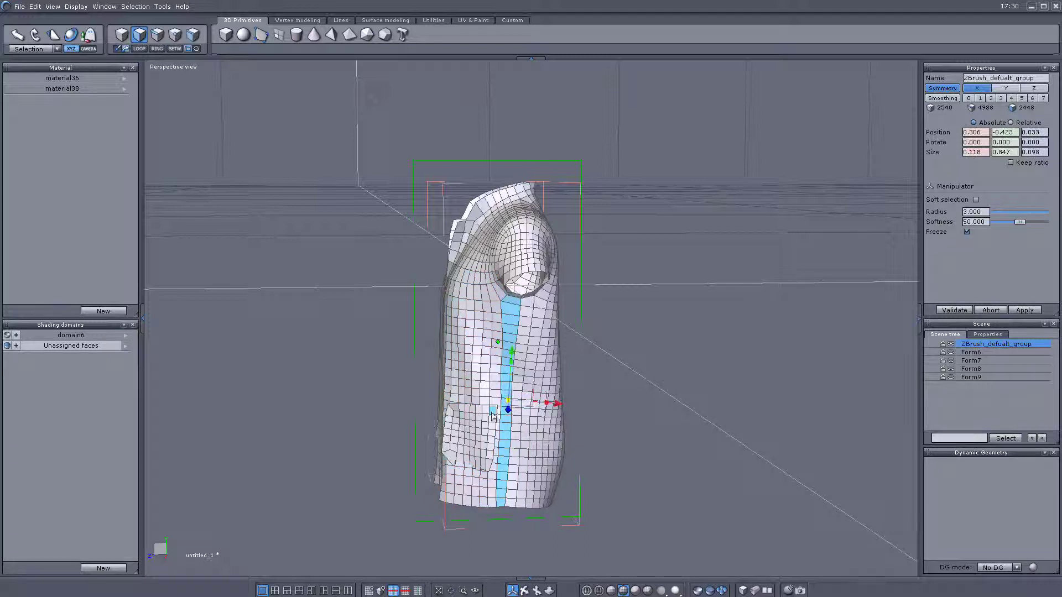
- Select all faces of the pocket on the body's lower side and assign them to a new shading domain
{"action": "left_click", "coordinate": [493, 416]}
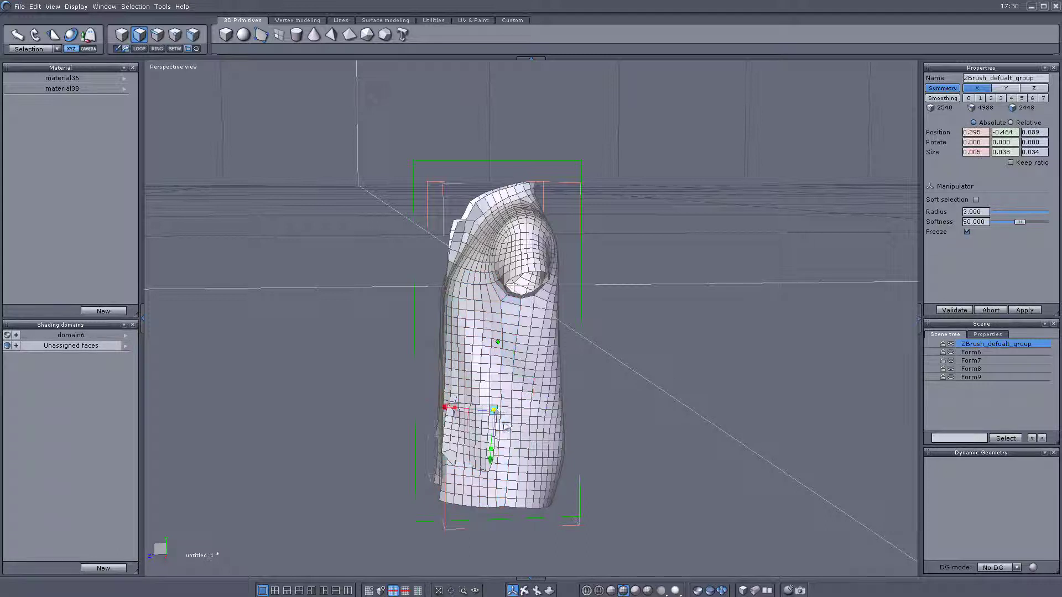
{"action": "left_click", "coordinate": [138, 50]}
{"action": "left_click_drag", "start_coordinate": [681, 362], "coordinate": [624, 360]}
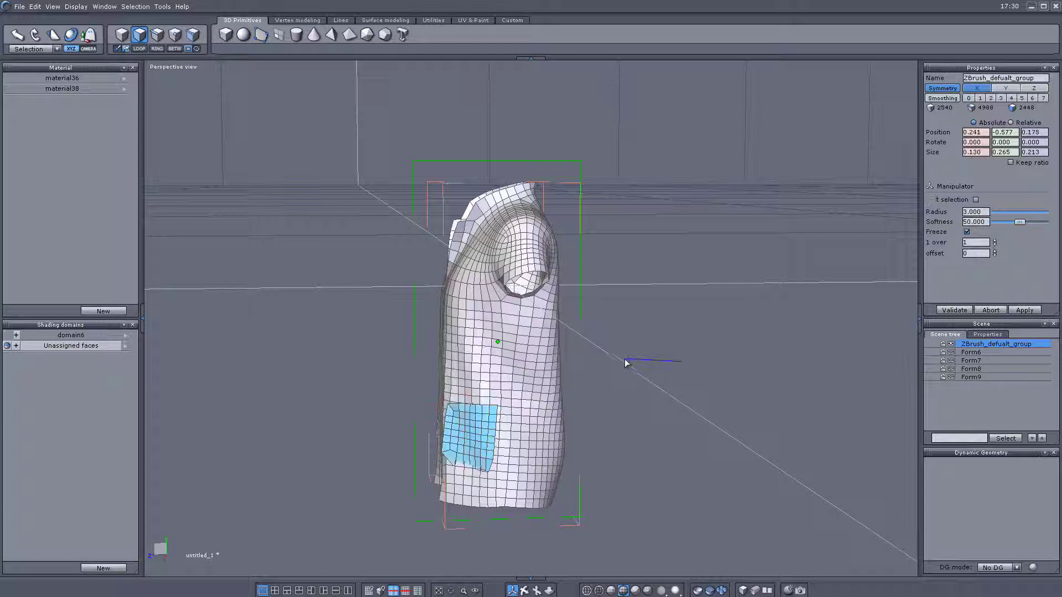
{"action": "left_click", "coordinate": [620, 360]}
{"action": "middle_click_drag", "start_coordinate": [229, 289], "coordinate": [664, 328]}
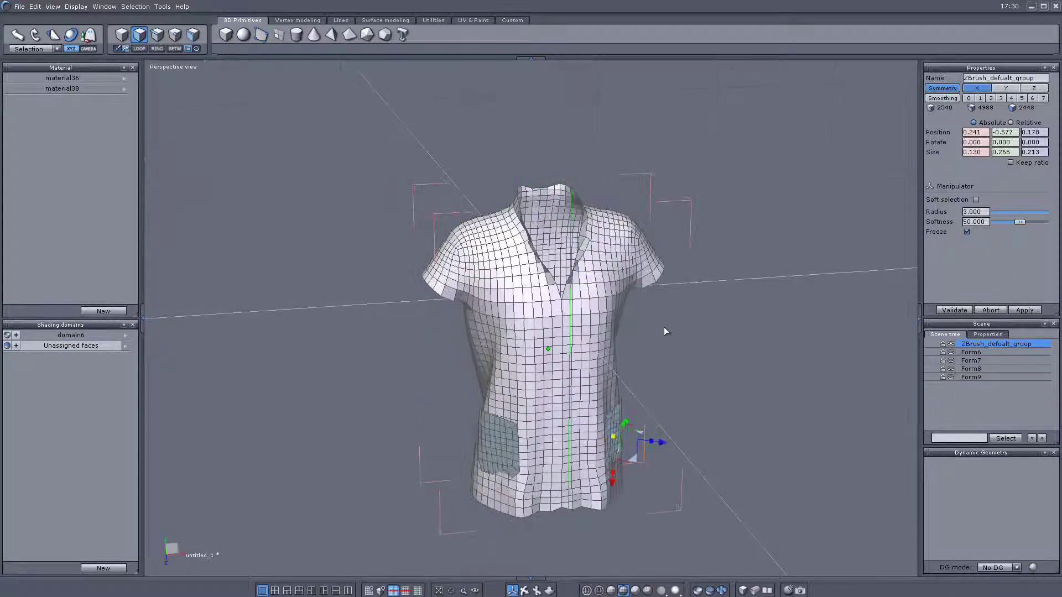
{"action": "left_click", "coordinate": [116, 568]}
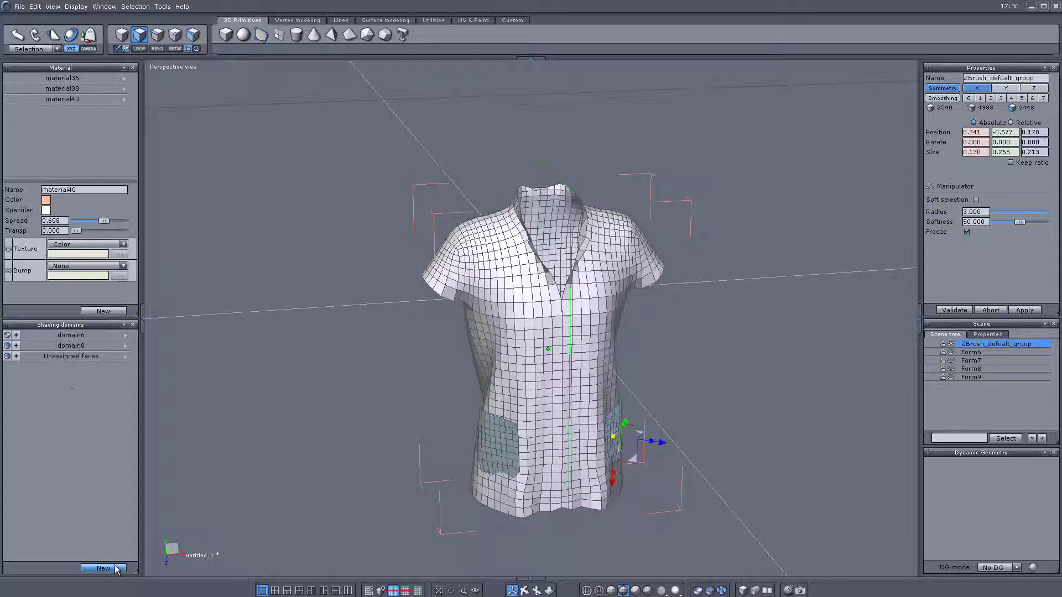
- Select the faces of both pockets through domain8, cut them from the body and paste them as a separate object
{"action": "left_click", "coordinate": [59, 346]}
{"action": "left_click", "coordinate": [37, 8]}
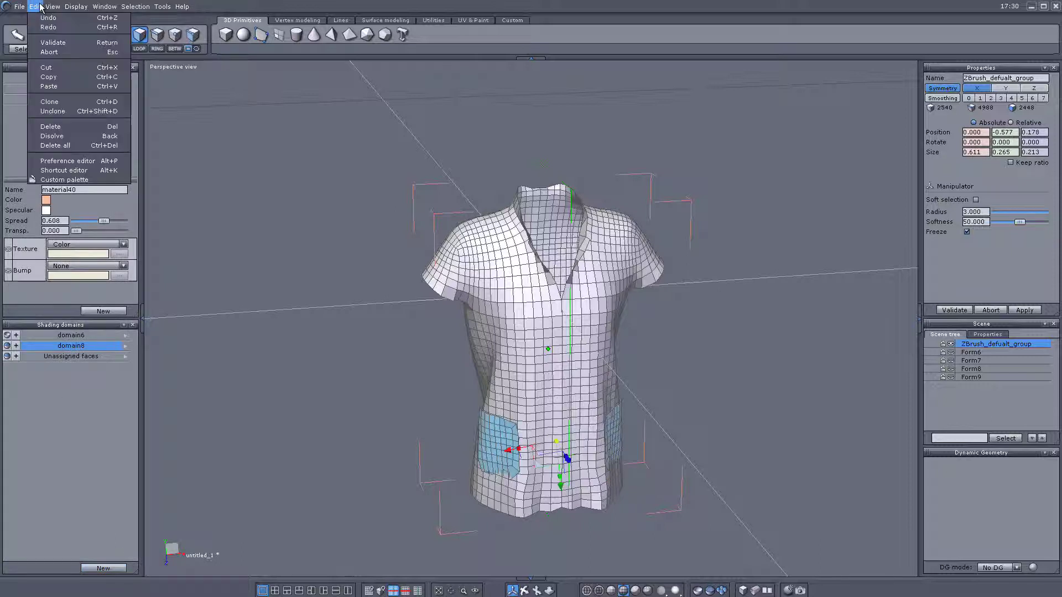
{"action": "left_click", "coordinate": [49, 67]}
{"action": "left_click", "coordinate": [34, 7]}
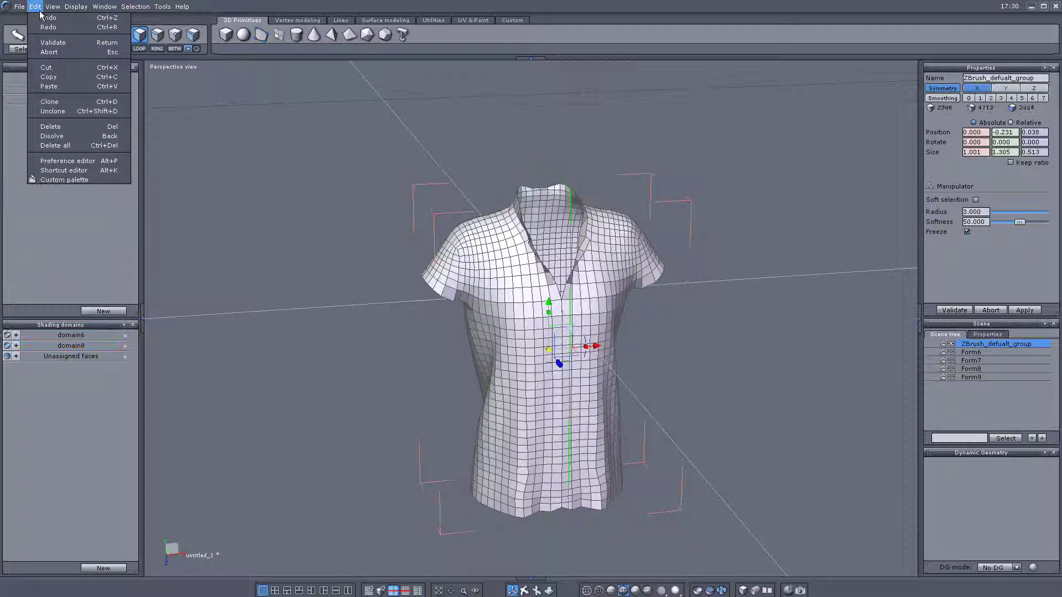
{"action": "left_click", "coordinate": [59, 88]}
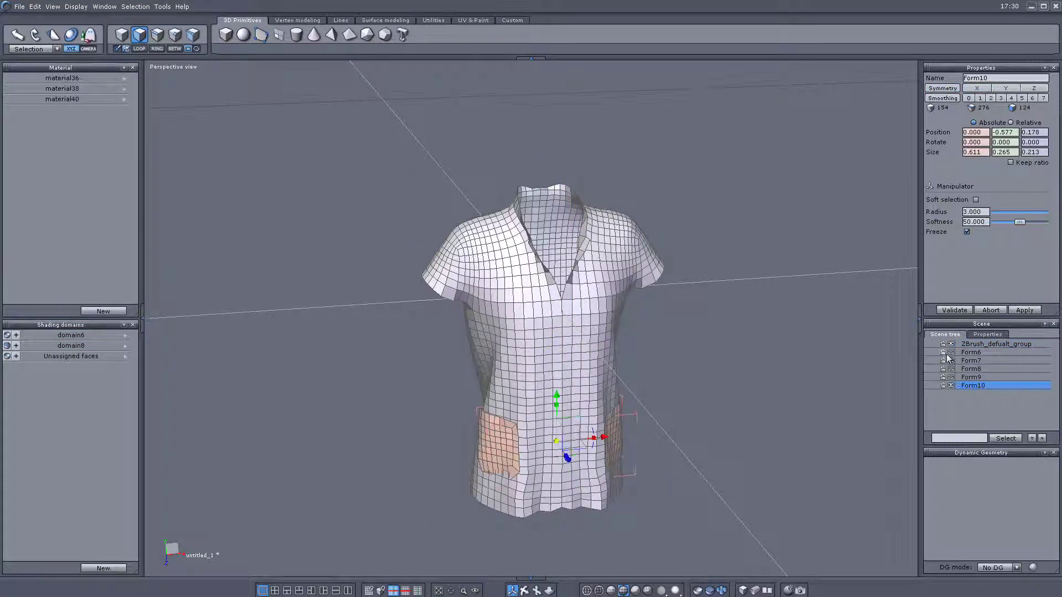
- Hide the detached pockets and select the remaining hoodie body as an object
{"action": "left_click", "coordinate": [951, 385]}
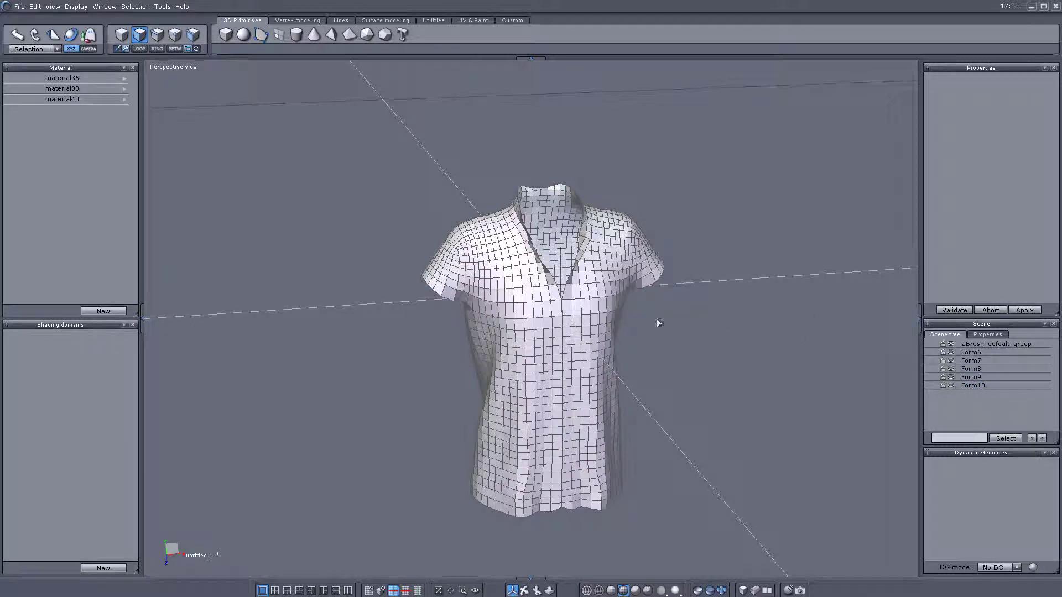
{"action": "left_click", "coordinate": [617, 317]}
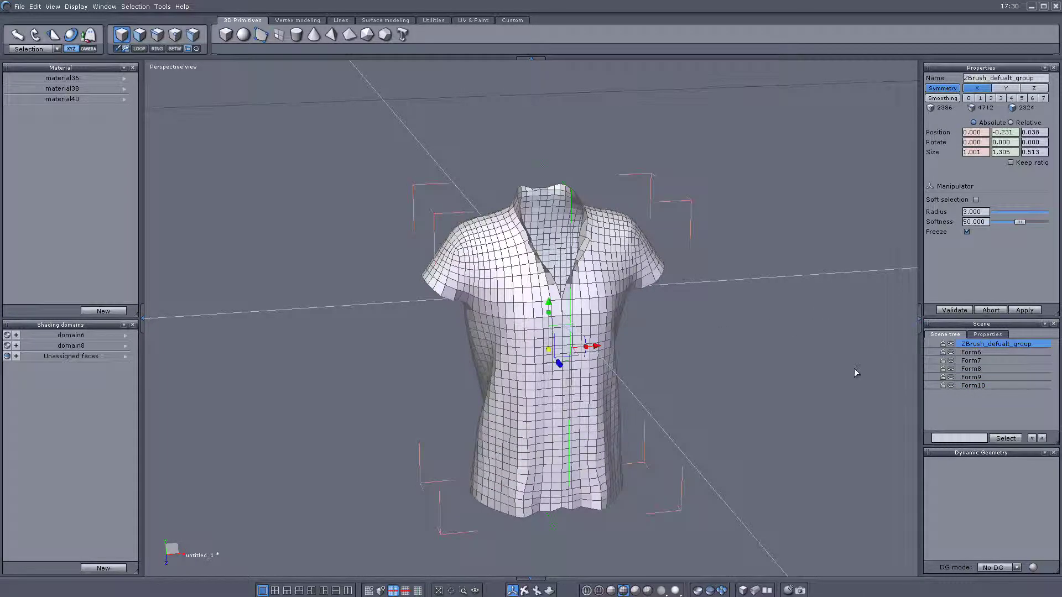
- Select the face loop running from the hem to the armhole at the body's side and extend the selection across the front half
{"action": "middle_click_drag", "start_coordinate": [853, 368], "coordinate": [506, 331]}
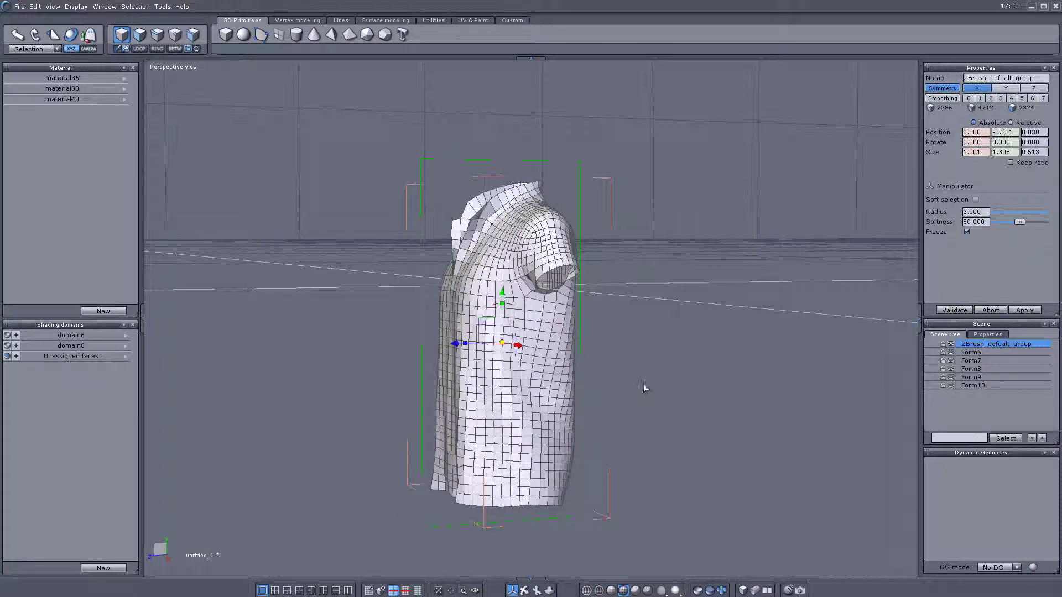
{"action": "left_click", "coordinate": [139, 35]}
{"action": "left_click", "coordinate": [521, 505]}
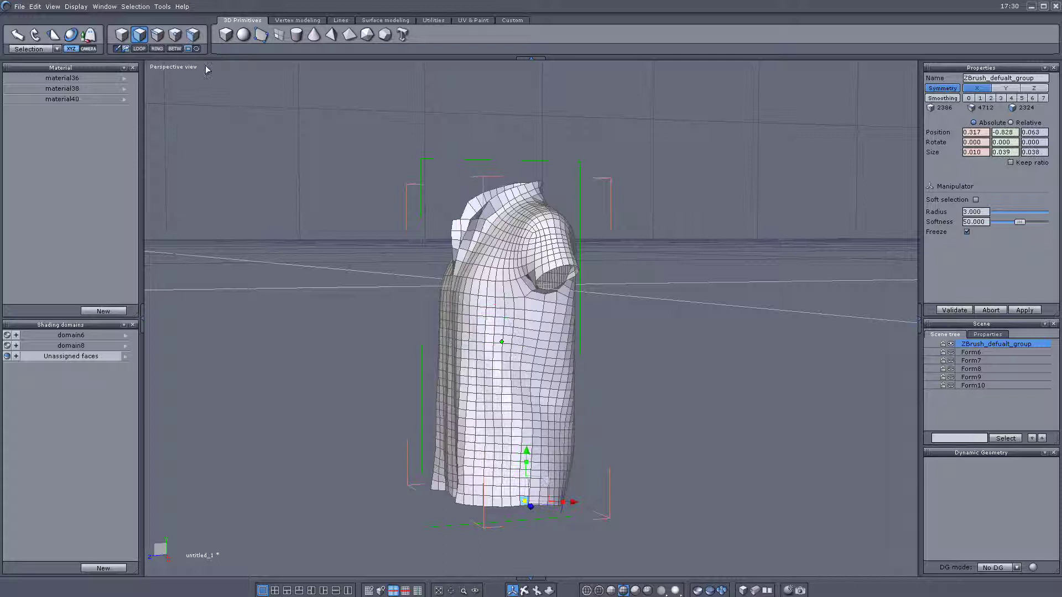
{"action": "left_click", "coordinate": [138, 48]}
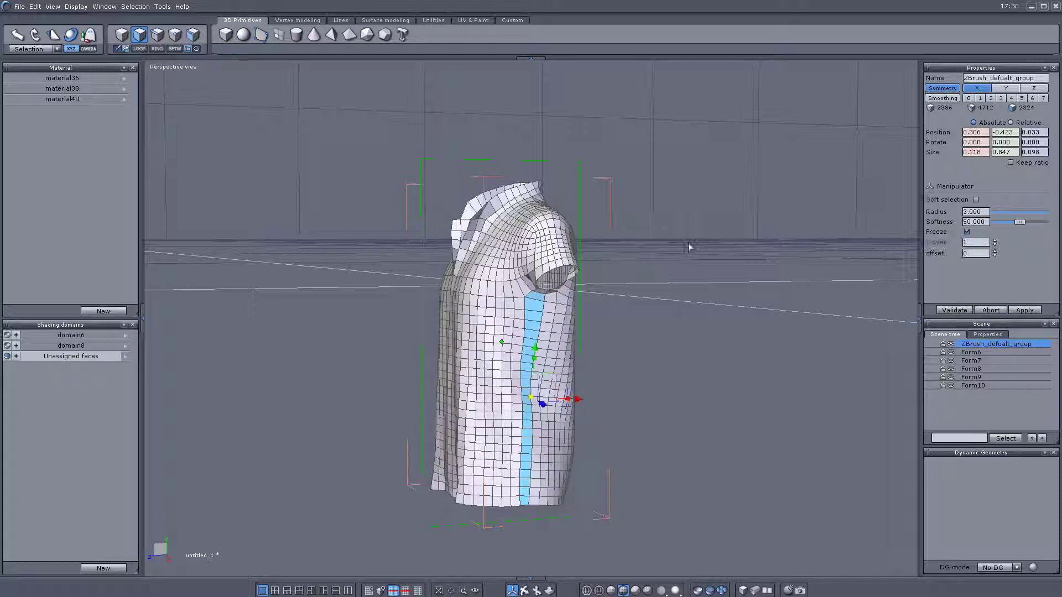
{"action": "left_click_drag", "start_coordinate": [743, 314], "coordinate": [649, 313]}
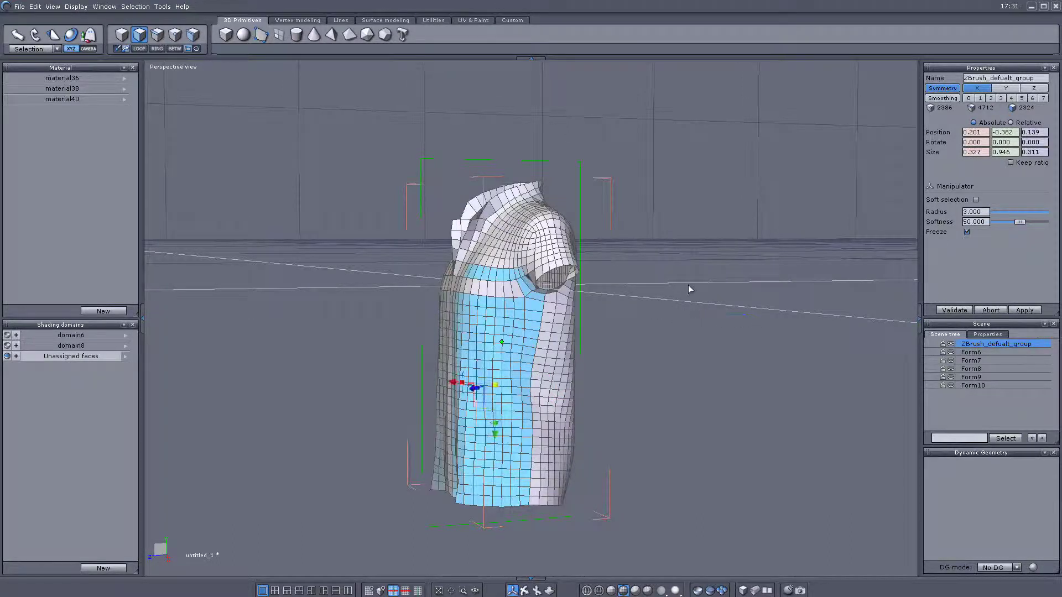
{"action": "right_click_drag", "start_coordinate": [690, 287], "coordinate": [613, 330]}
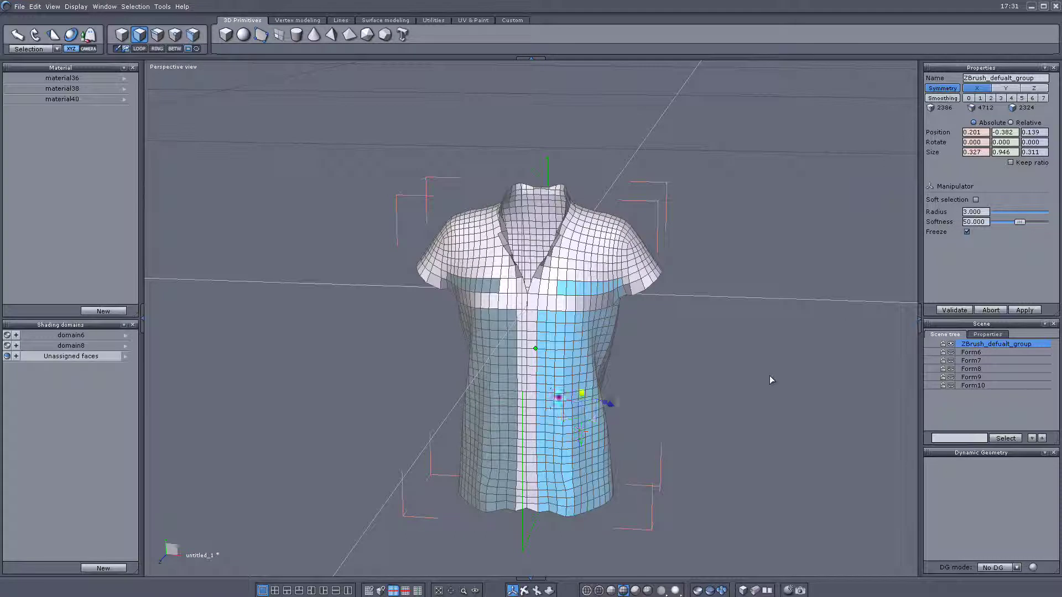
{"action": "left_click_drag", "start_coordinate": [771, 374], "coordinate": [766, 298]}
- Add the remaining chest and shoulder faces and the front of the sleeve to the front-half selection
{"action": "middle_click_drag", "start_coordinate": [785, 318], "coordinate": [504, 345]}
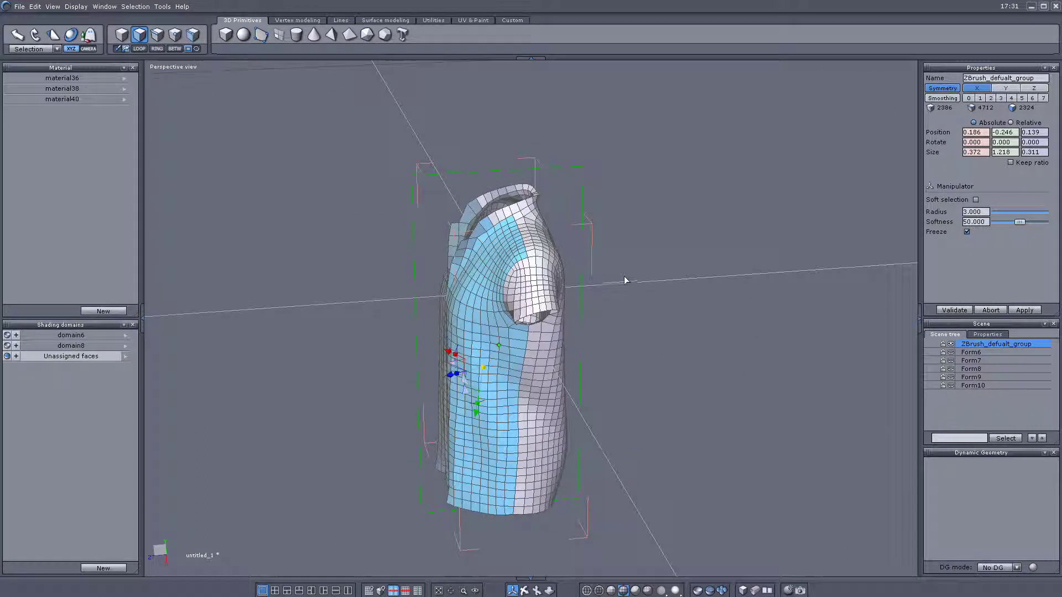
{"action": "left_click_drag", "start_coordinate": [640, 283], "coordinate": [623, 355]}
{"action": "middle_click_drag", "start_coordinate": [711, 362], "coordinate": [795, 279]}
{"action": "scroll", "coordinate": [667, 297], "scroll_direction": "up", "scroll_amount": 3}
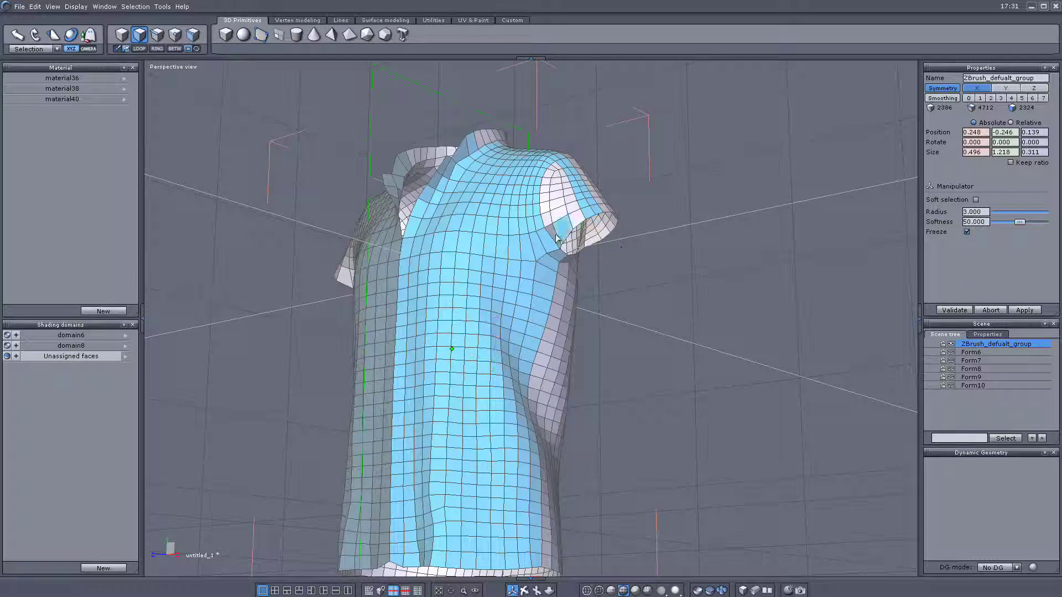
{"action": "mouse_move", "coordinate": [562, 229]}
{"action": "left_mouse_down", "text": "shift"}
{"action": "mouse_move", "coordinate": [572, 218]}
{"action": "mouse_move", "coordinate": [564, 189]}
{"action": "mouse_move", "coordinate": [546, 202]}
{"action": "mouse_move", "coordinate": [561, 208]}
{"action": "mouse_move", "coordinate": [552, 189]}
{"action": "left_mouse_up", "text": "shift"}
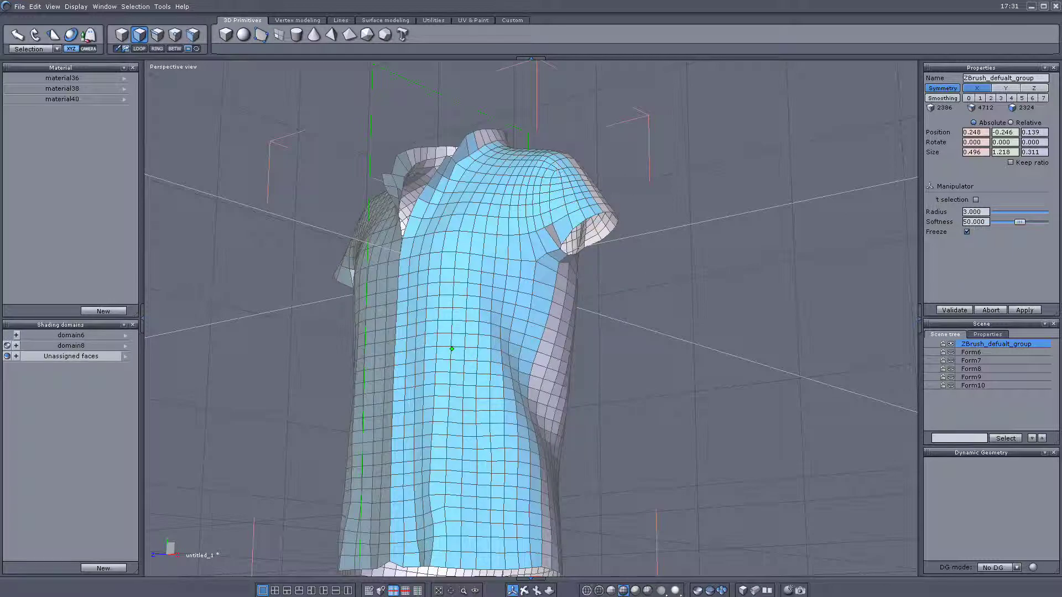
{"action": "left_click_drag", "start_coordinate": [560, 242], "coordinate": [561, 228], "text": "shift"}
- Check the selection from the front and add the missed faces at the underside of the sleeve opening
{"action": "scroll", "coordinate": [721, 316], "scroll_direction": "down", "scroll_amount": 3}
{"action": "middle_click_drag", "start_coordinate": [720, 315], "coordinate": [836, 365]}
{"action": "scroll", "coordinate": [817, 357], "scroll_direction": "up", "scroll_amount": 3}
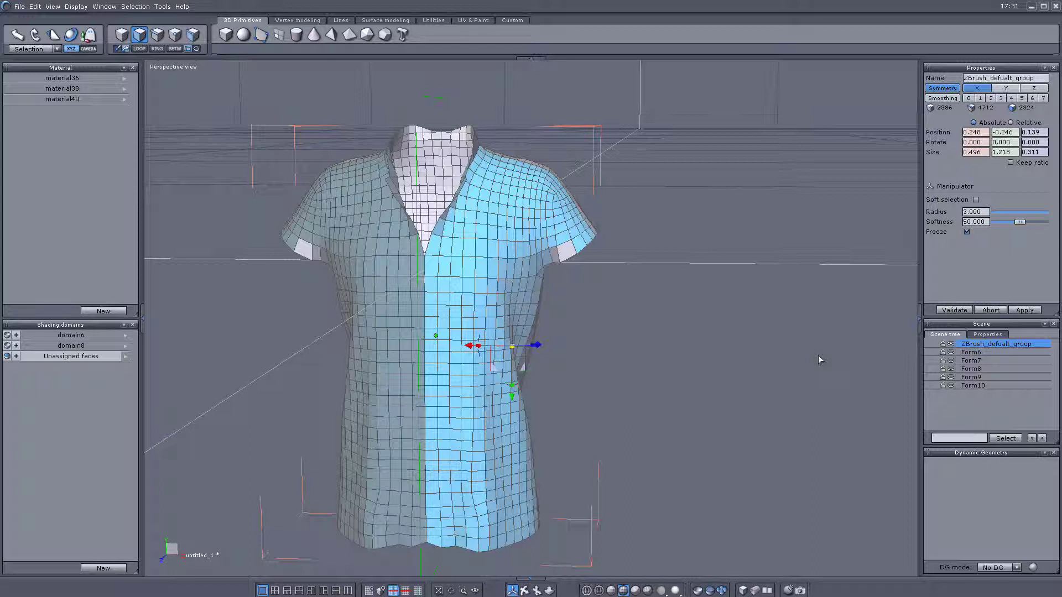
{"action": "scroll", "coordinate": [819, 359], "scroll_direction": "down", "scroll_amount": 2}
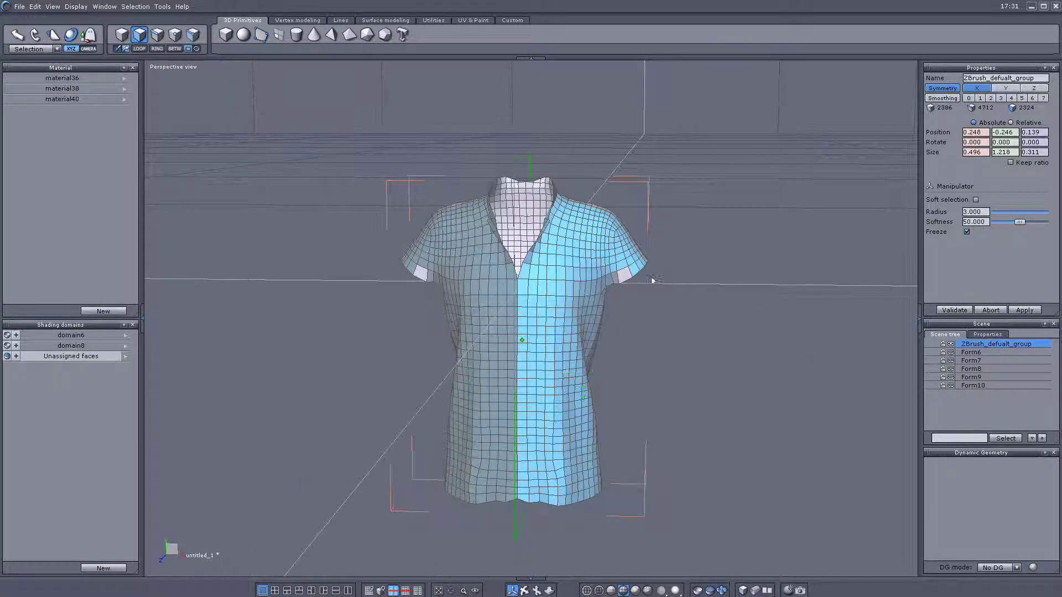
{"action": "left_click", "coordinate": [624, 276], "text": "shift"}
{"action": "left_click", "coordinate": [616, 277], "text": "shift"}
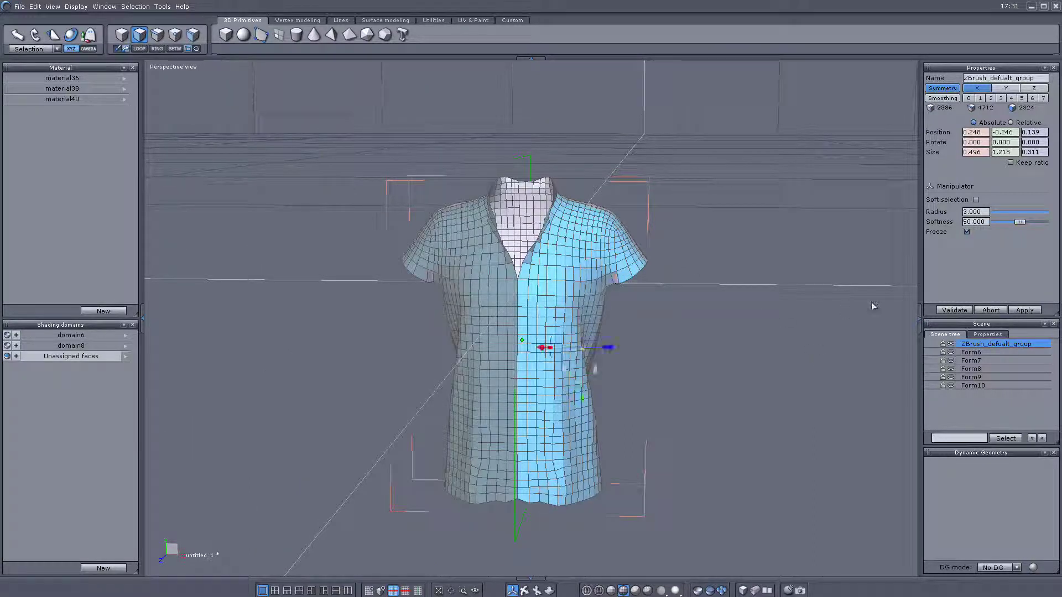
- Assign the front faces to a new shading domain, then detach both front halves through it by cutting and pasting them
{"action": "left_click", "coordinate": [111, 568]}
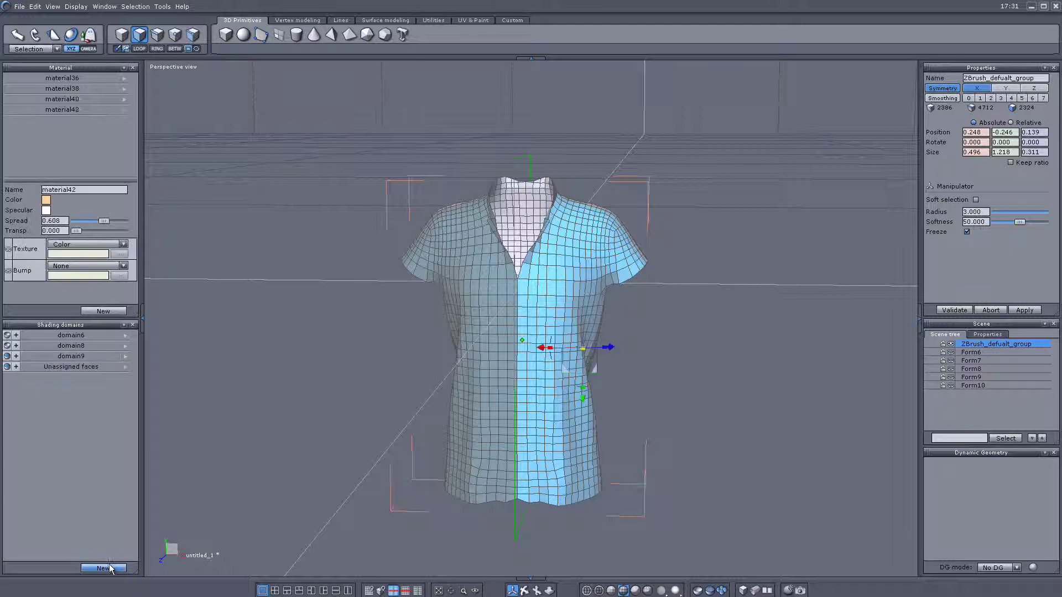
{"action": "left_click", "coordinate": [71, 358]}
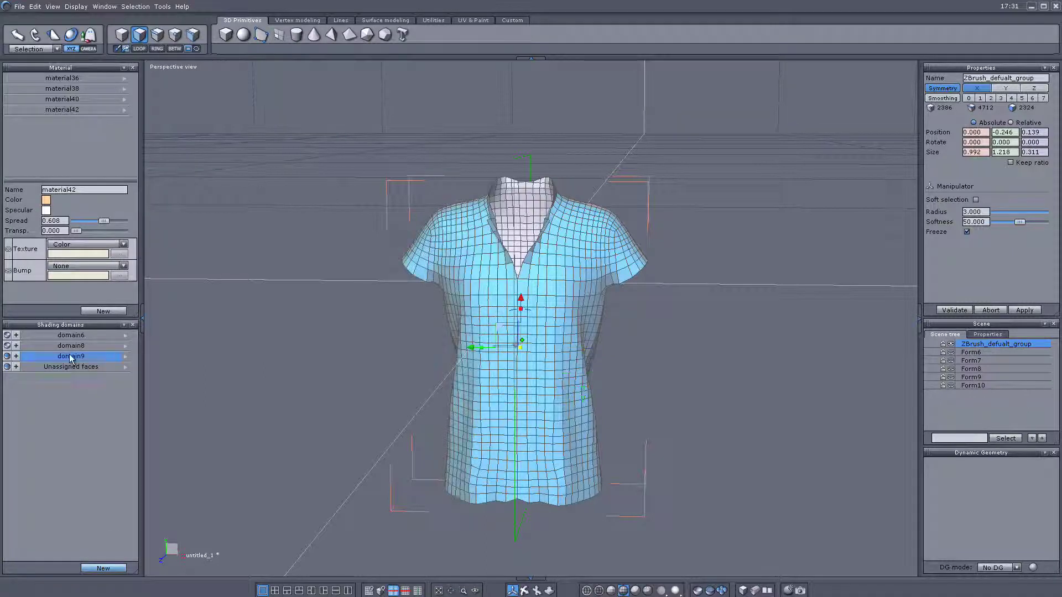
{"action": "left_click", "coordinate": [35, 6]}
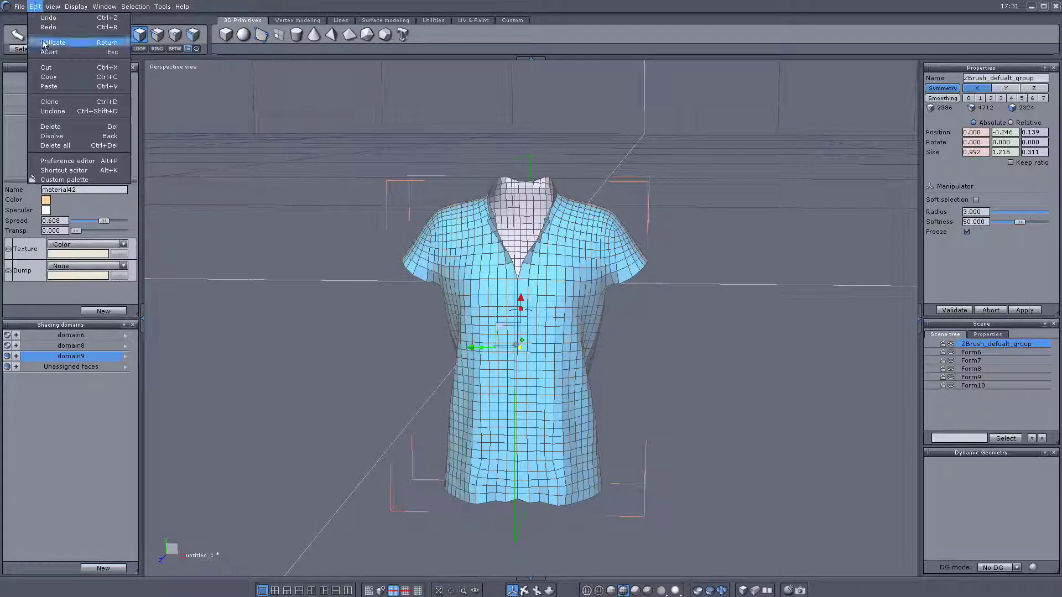
{"action": "left_click", "coordinate": [44, 67]}
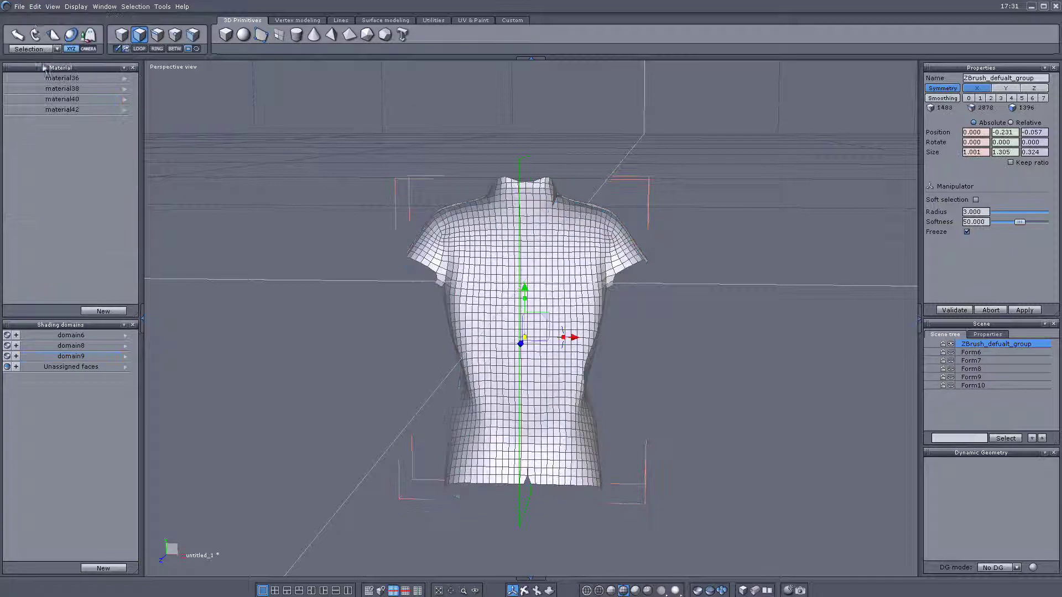
{"action": "left_click", "coordinate": [34, 6]}
{"action": "left_click", "coordinate": [46, 86]}
{"action": "left_click", "coordinate": [40, 87]}
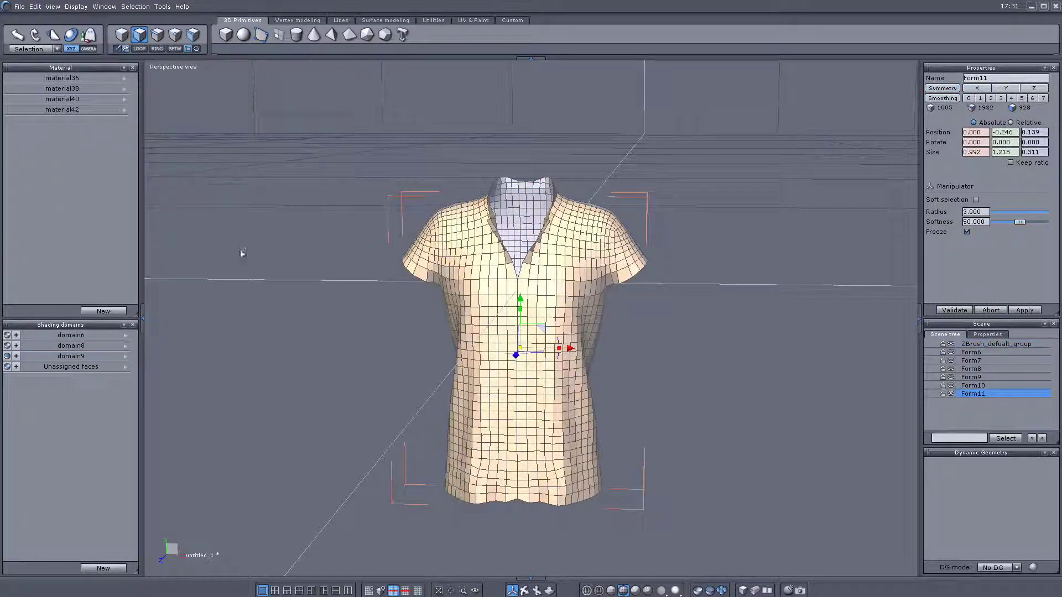
- Select the face strip beside the detached front's centre line, extend it outward from the centre, and hide the back piece
{"action": "scroll", "coordinate": [547, 431], "scroll_direction": "up", "scroll_amount": 2}
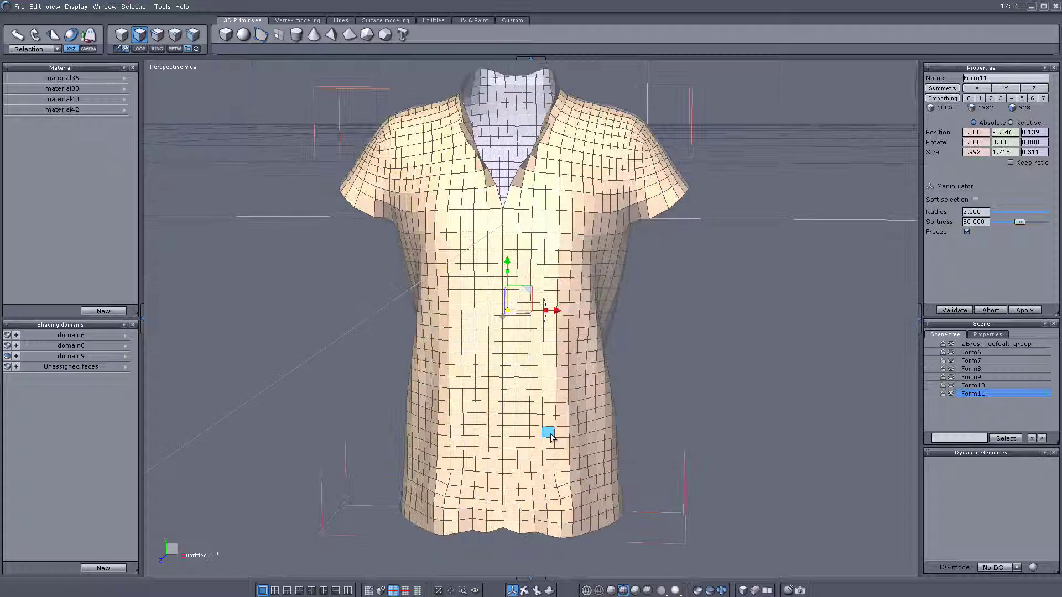
{"action": "scroll", "coordinate": [549, 437], "scroll_direction": "down", "scroll_amount": 1}
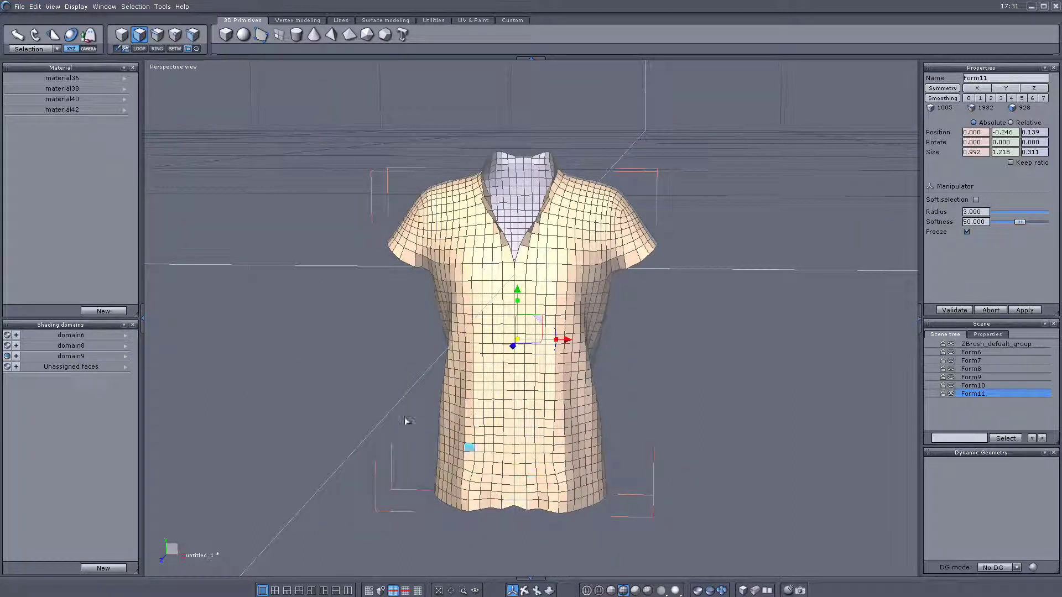
{"action": "middle_click_drag", "start_coordinate": [354, 366], "coordinate": [367, 365]}
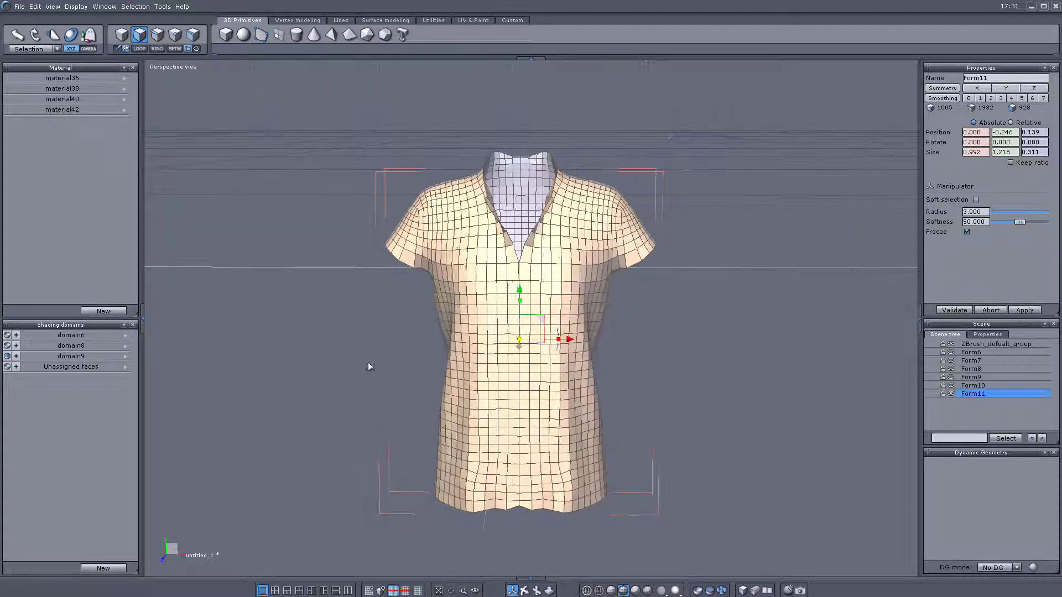
{"action": "left_click", "coordinate": [523, 507]}
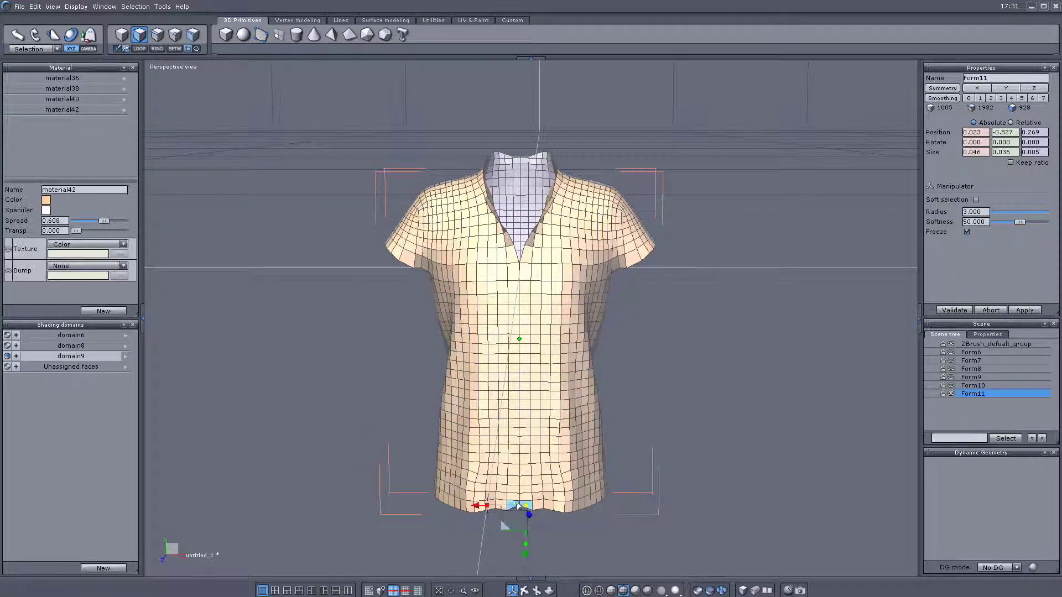
{"action": "left_click", "coordinate": [139, 49]}
{"action": "left_click_drag", "start_coordinate": [701, 388], "coordinate": [766, 389]}
{"action": "left_click", "coordinate": [950, 345]}
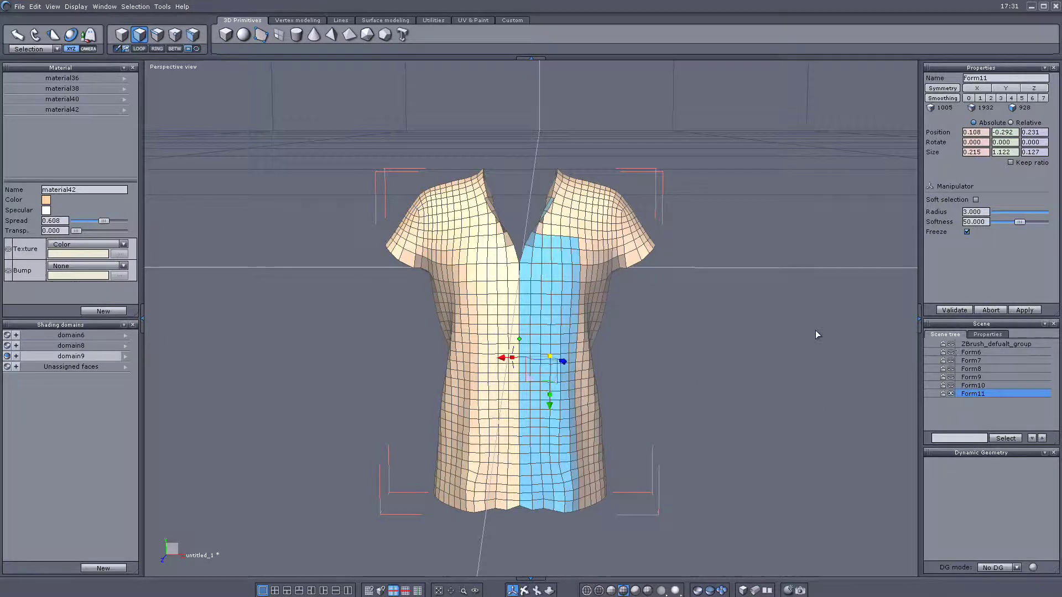
- Extend the selection over the side and shoulder of the same front half, including the face below the armhole
{"action": "middle_click_drag", "start_coordinate": [669, 368], "coordinate": [553, 349]}
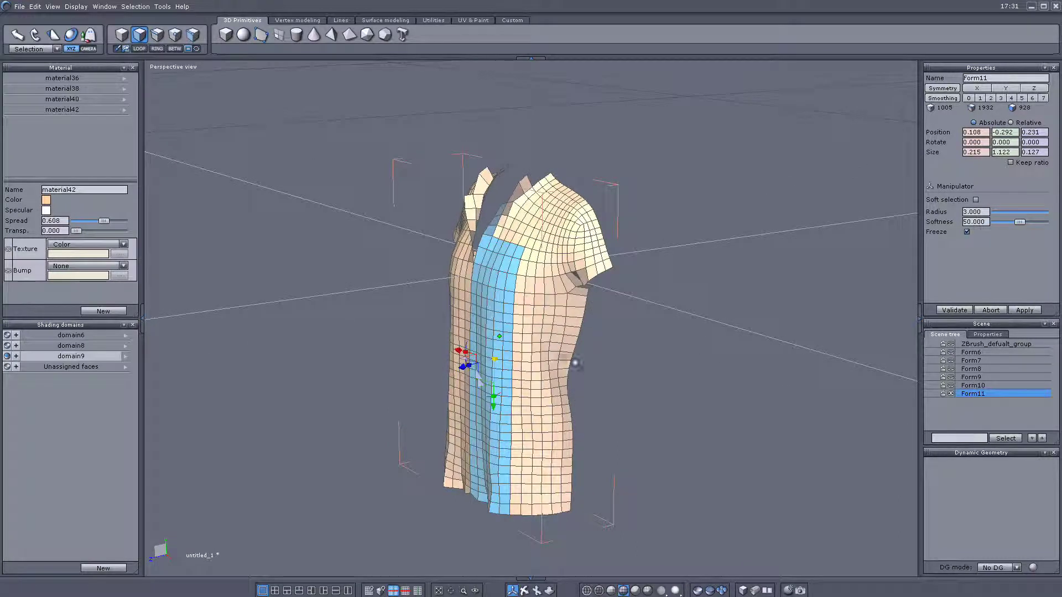
{"action": "left_click_drag", "start_coordinate": [639, 412], "coordinate": [783, 338]}
{"action": "left_click_drag", "start_coordinate": [659, 382], "coordinate": [719, 386]}
{"action": "left_click", "coordinate": [585, 294], "text": "shift"}
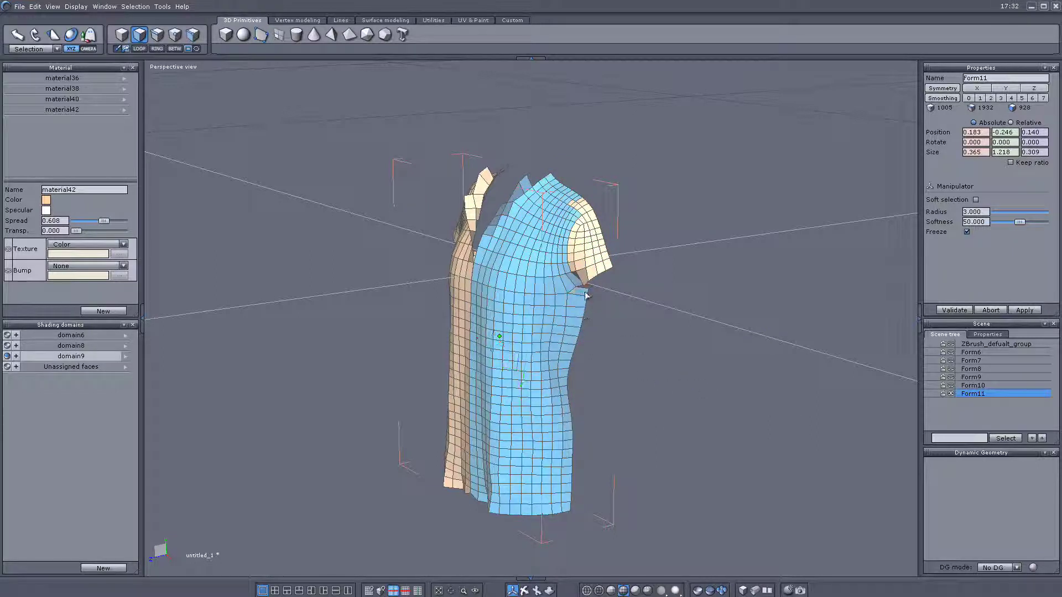
- Add the sleeve faces and the last underarm face so that the entire front half is selected
{"action": "mouse_move", "coordinate": [576, 285]}
{"action": "left_mouse_down"}
{"action": "mouse_move", "coordinate": [598, 267]}
{"action": "mouse_move", "coordinate": [586, 219]}
{"action": "left_mouse_up"}
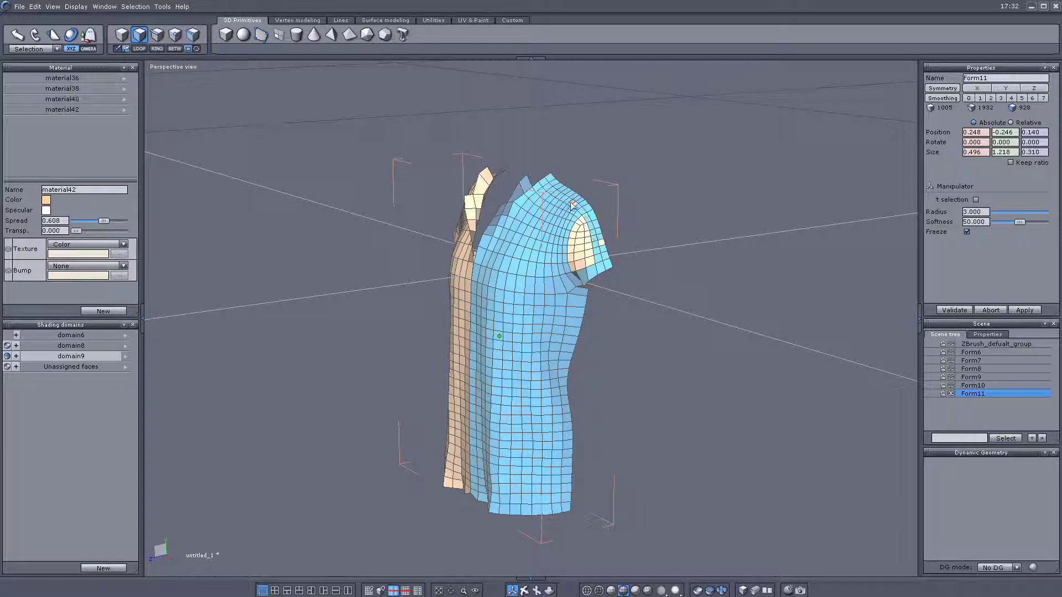
{"action": "mouse_move", "coordinate": [592, 258]}
{"action": "left_mouse_down", "text": "shift"}
{"action": "mouse_move", "coordinate": [576, 267]}
{"action": "mouse_move", "coordinate": [594, 262]}
{"action": "mouse_move", "coordinate": [571, 258]}
{"action": "mouse_move", "coordinate": [580, 223]}
{"action": "mouse_move", "coordinate": [589, 247]}
{"action": "mouse_move", "coordinate": [582, 231]}
{"action": "left_mouse_up", "text": "shift"}
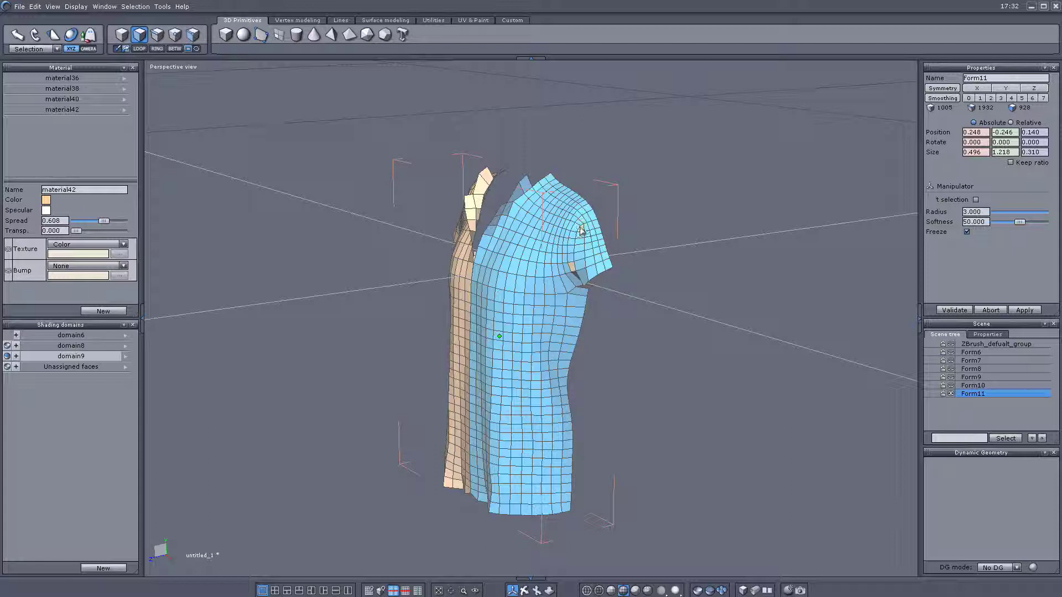
{"action": "middle_click_drag", "start_coordinate": [709, 309], "coordinate": [710, 202]}
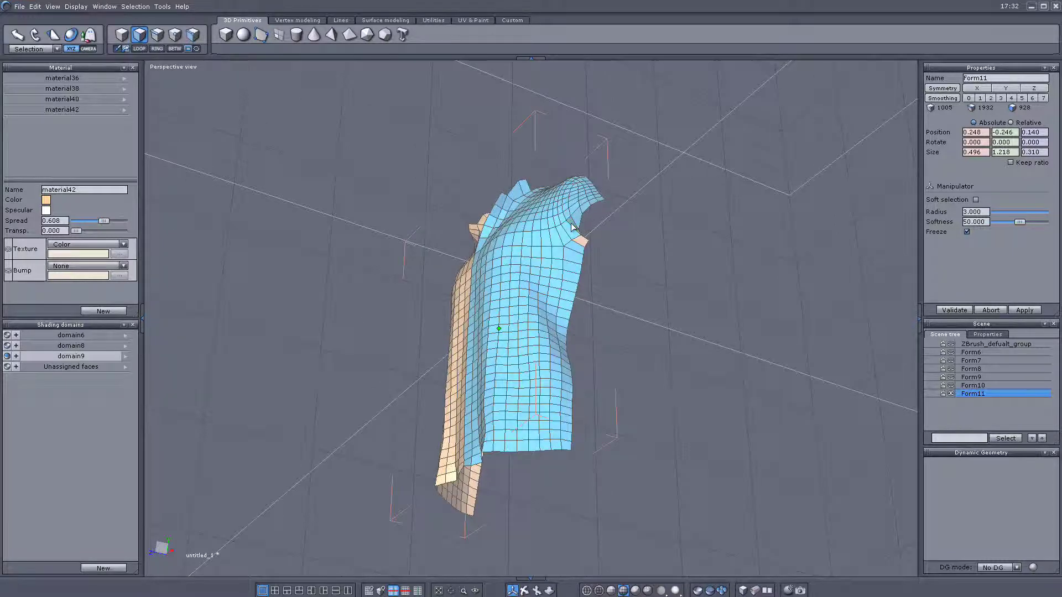
{"action": "left_click", "coordinate": [578, 243], "text": "shift"}
{"action": "middle_click_drag", "start_coordinate": [716, 219], "coordinate": [867, 419]}
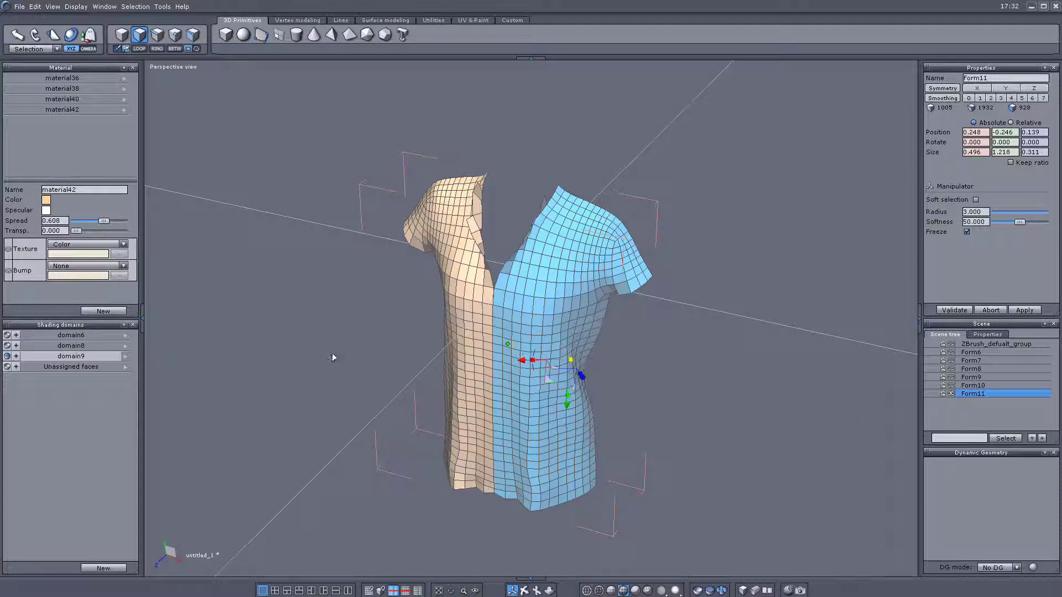
- Cut the selected front half and paste it as a separate object
{"action": "left_click", "coordinate": [35, 7]}
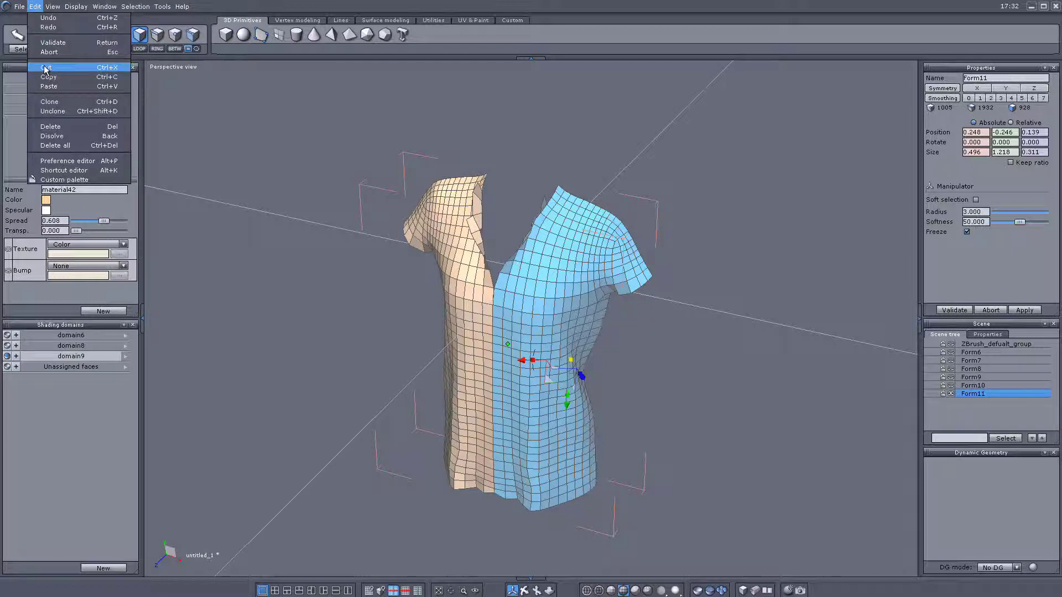
{"action": "left_click", "coordinate": [44, 68]}
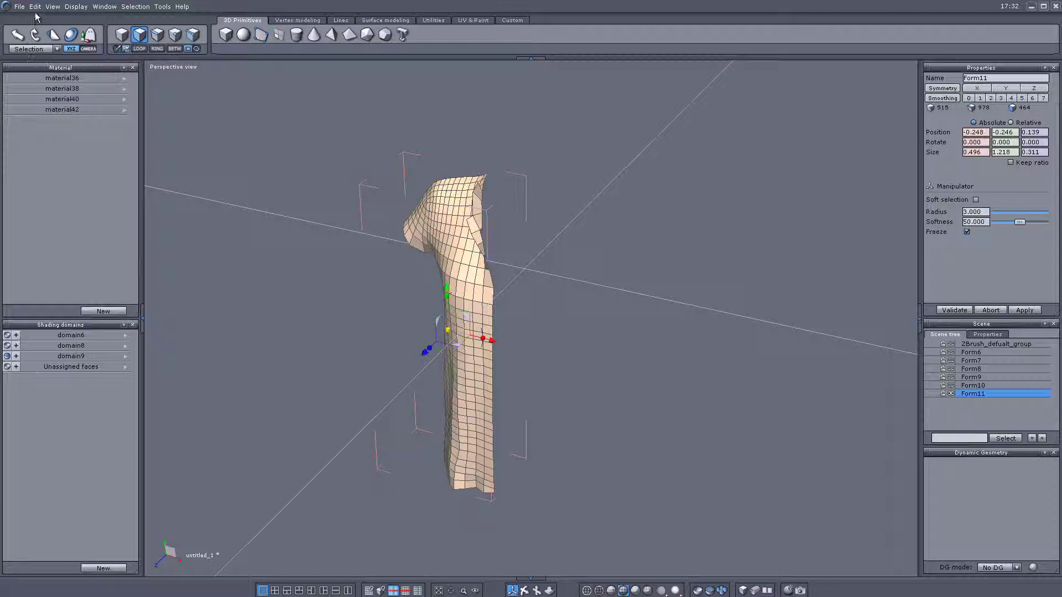
{"action": "left_click", "coordinate": [35, 6]}
{"action": "left_click", "coordinate": [48, 86]}
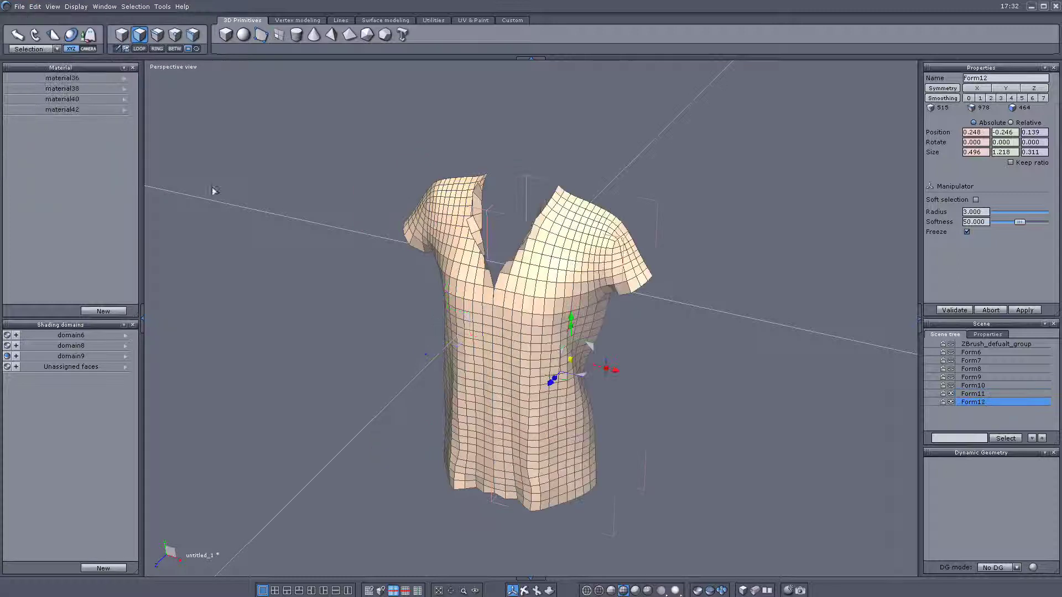
- Hide both front halves, show the ZBrush_defualt_group back piece and select it as an object
{"action": "left_click", "coordinate": [951, 402]}
{"action": "left_click", "coordinate": [950, 394]}
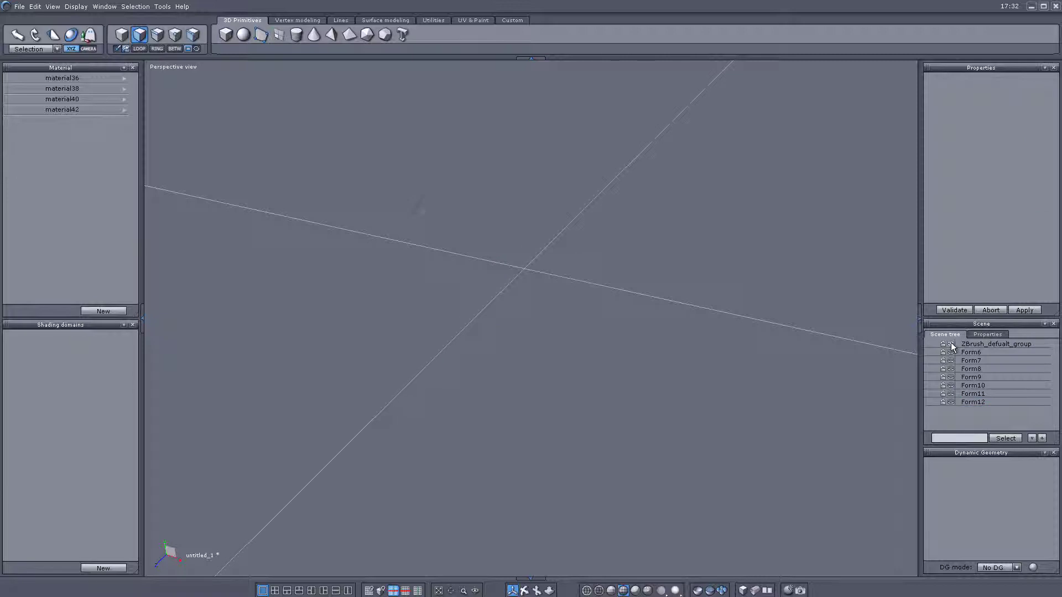
{"action": "left_click", "coordinate": [951, 344]}
{"action": "left_click", "coordinate": [564, 272]}
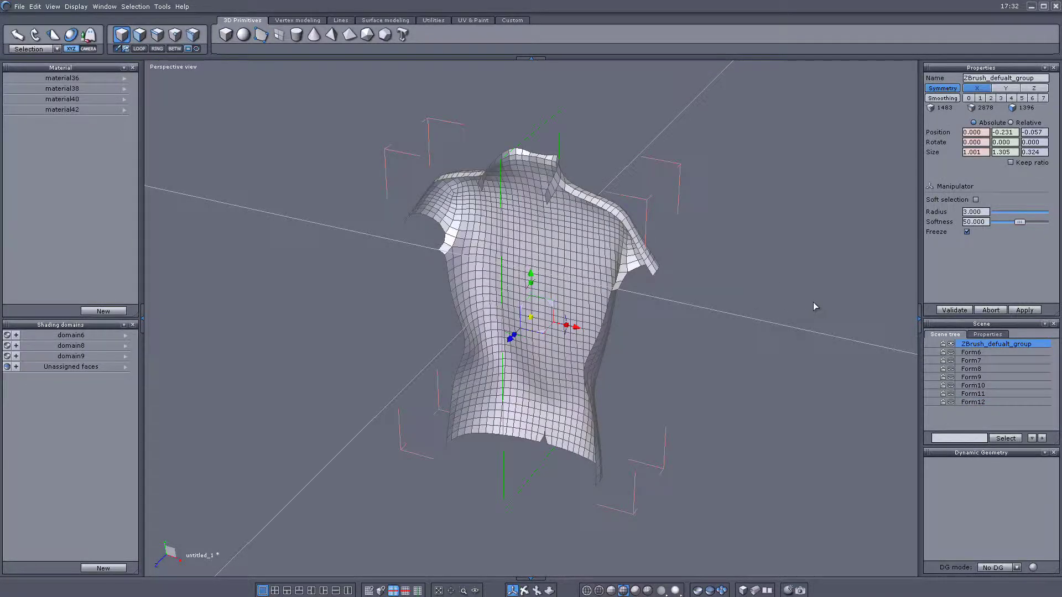
- Select the full-height vertical loop of faces beside the centre line of the back piece
{"action": "middle_click_drag", "start_coordinate": [812, 305], "coordinate": [266, 332]}
{"action": "middle_click_drag", "start_coordinate": [785, 348], "coordinate": [603, 368]}
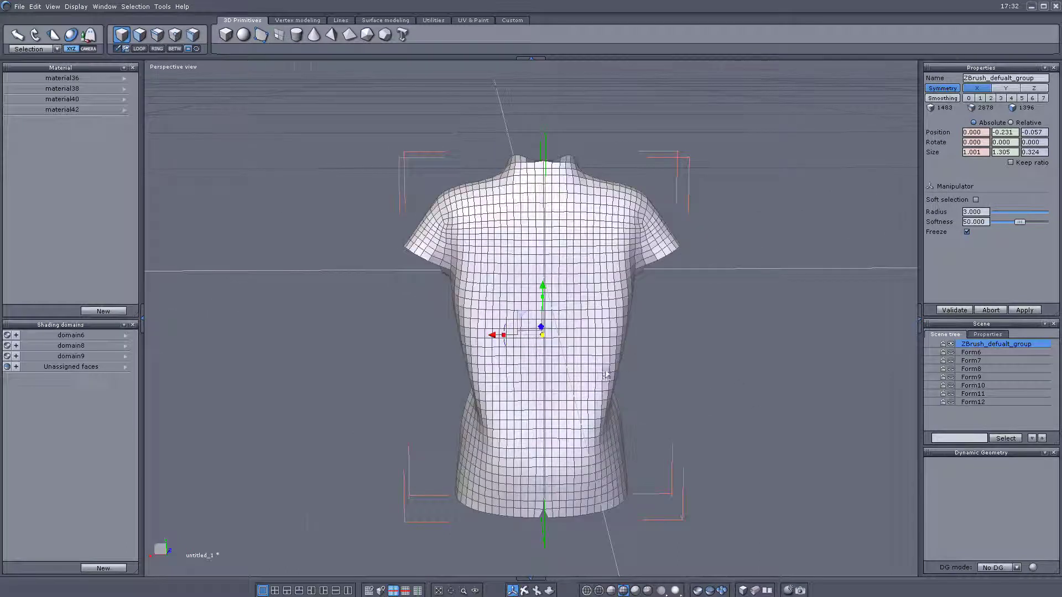
{"action": "scroll", "coordinate": [621, 372], "scroll_direction": "up", "scroll_amount": 3}
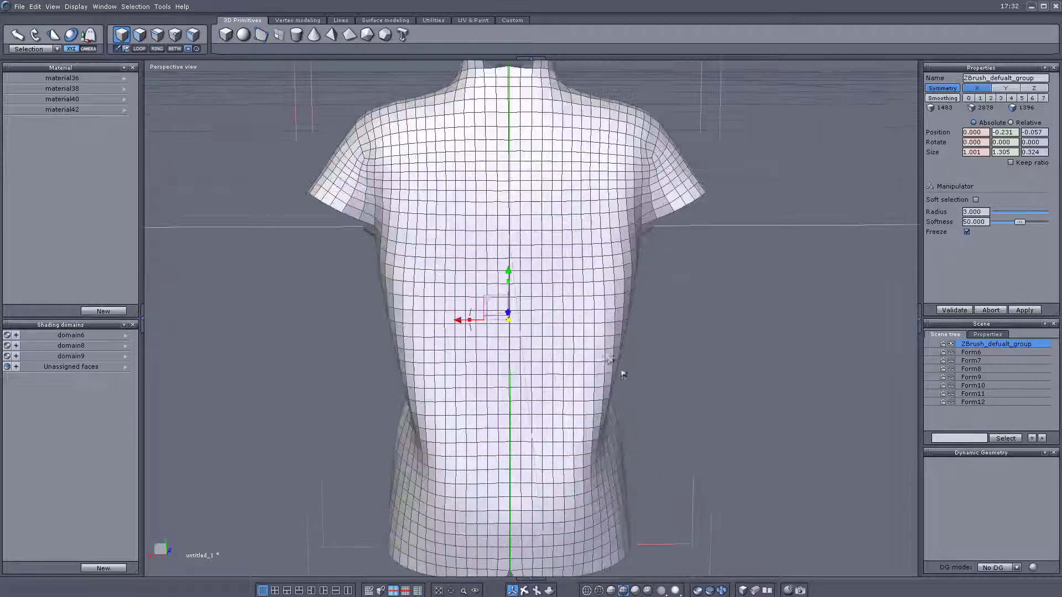
{"action": "left_click", "coordinate": [140, 35]}
{"action": "left_click", "coordinate": [506, 564]}
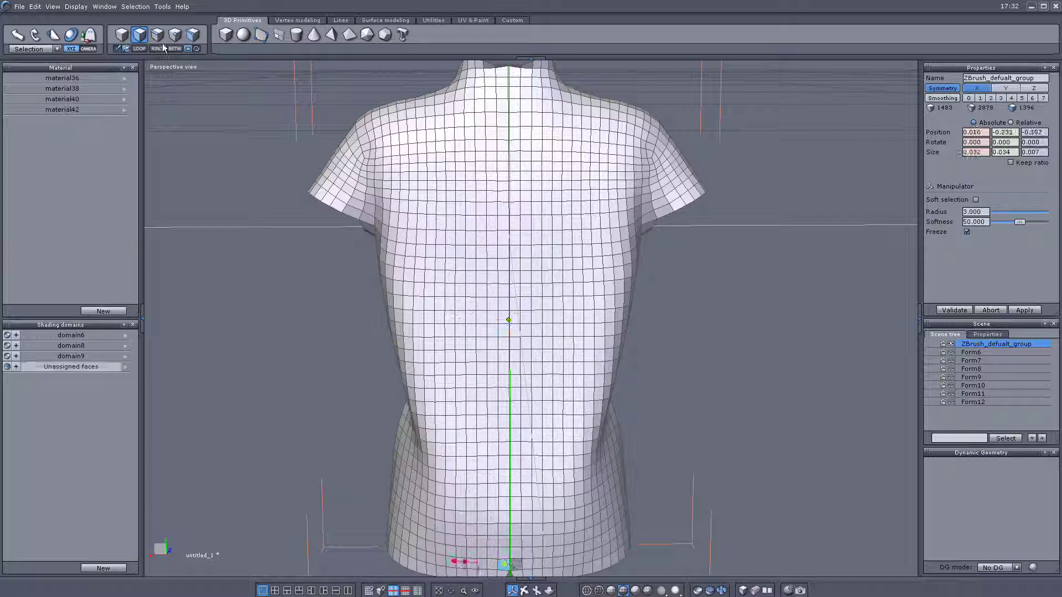
{"action": "left_click", "coordinate": [140, 49]}
{"action": "scroll", "coordinate": [666, 295], "scroll_direction": "down", "scroll_amount": 4}
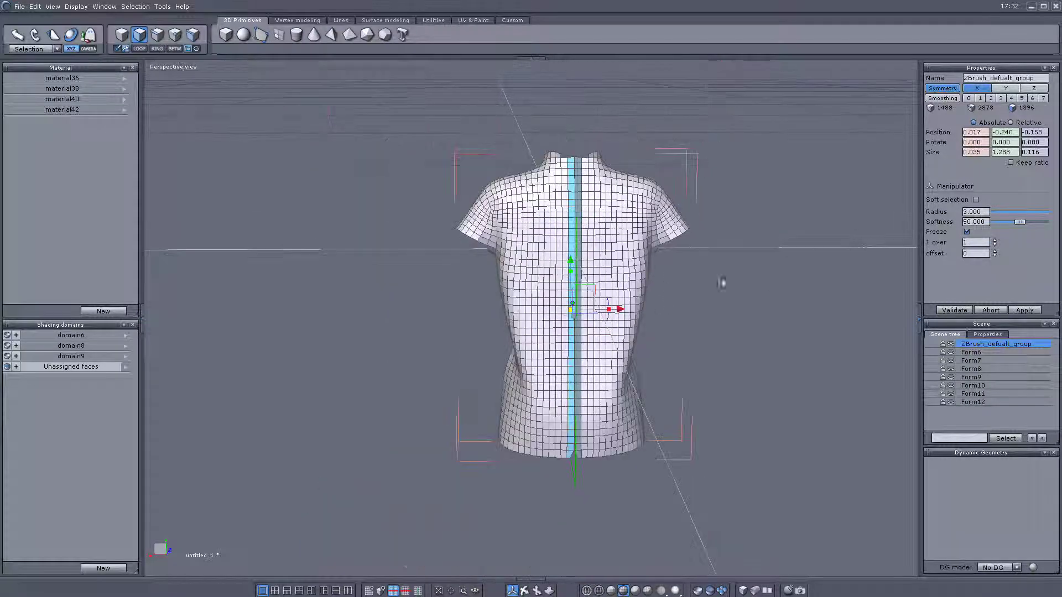
- Extend the face selection across the same half of the back, including the shoulder and sleeve faces
{"action": "left_click_drag", "start_coordinate": [787, 293], "coordinate": [559, 285]}
{"action": "left_click", "coordinate": [513, 183], "text": "shift"}
{"action": "left_click_drag", "start_coordinate": [510, 183], "coordinate": [484, 186], "text": "shift"}
{"action": "middle_click_drag", "start_coordinate": [369, 156], "coordinate": [437, 183]}
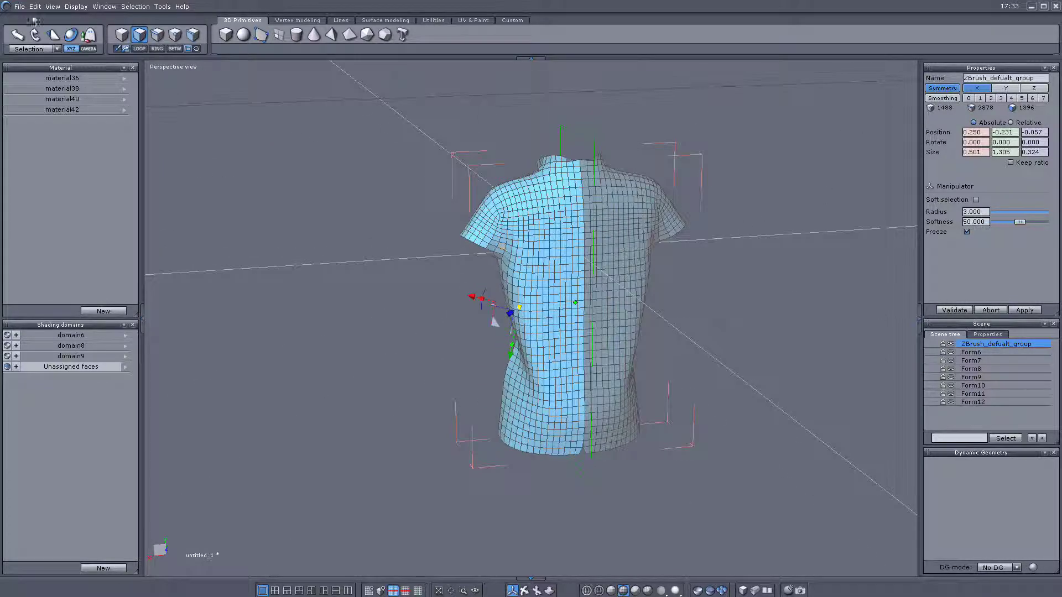
- Cut the selected back half and paste it as a separate object
{"action": "left_click", "coordinate": [33, 8]}
{"action": "left_click", "coordinate": [45, 67]}
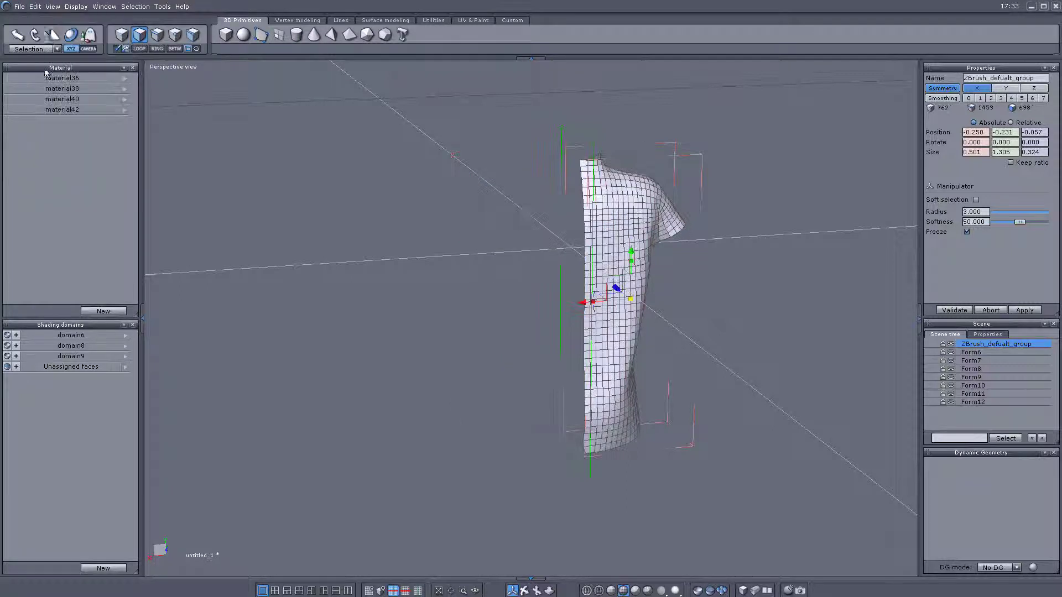
{"action": "left_click", "coordinate": [35, 8]}
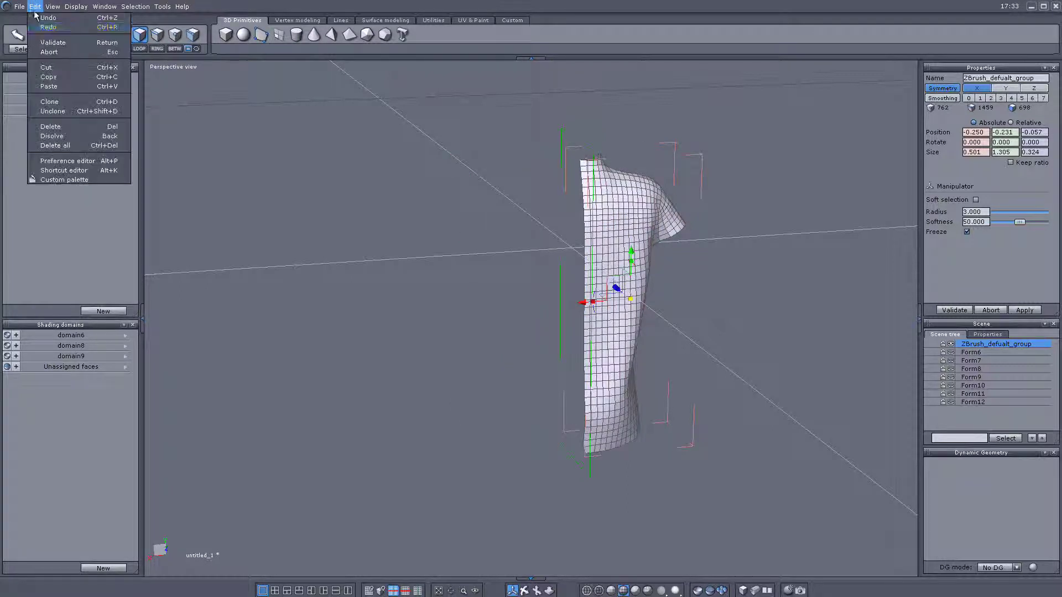
{"action": "left_click", "coordinate": [47, 87]}
{"action": "left_click", "coordinate": [47, 87]}
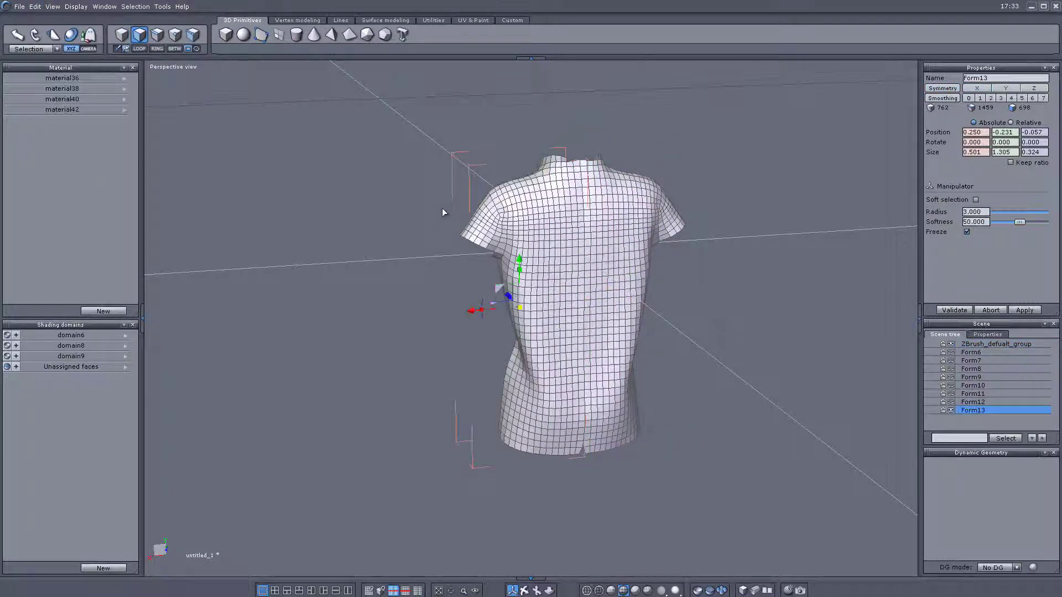
- Show all hidden objects again and check the complete hoodie from the front
{"action": "left_click", "coordinate": [433, 21]}
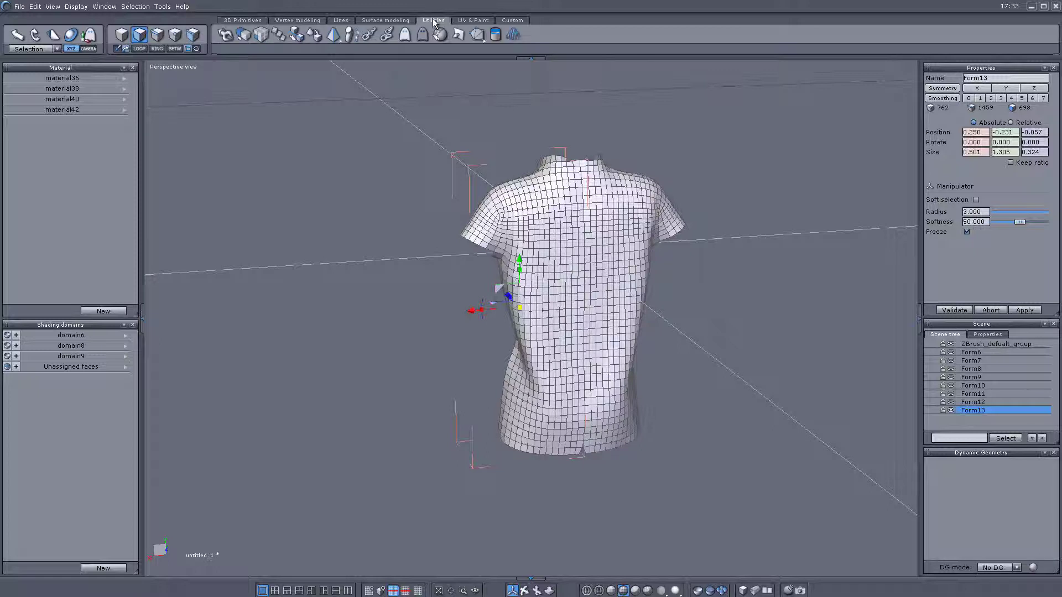
{"action": "left_click", "coordinate": [405, 35]}
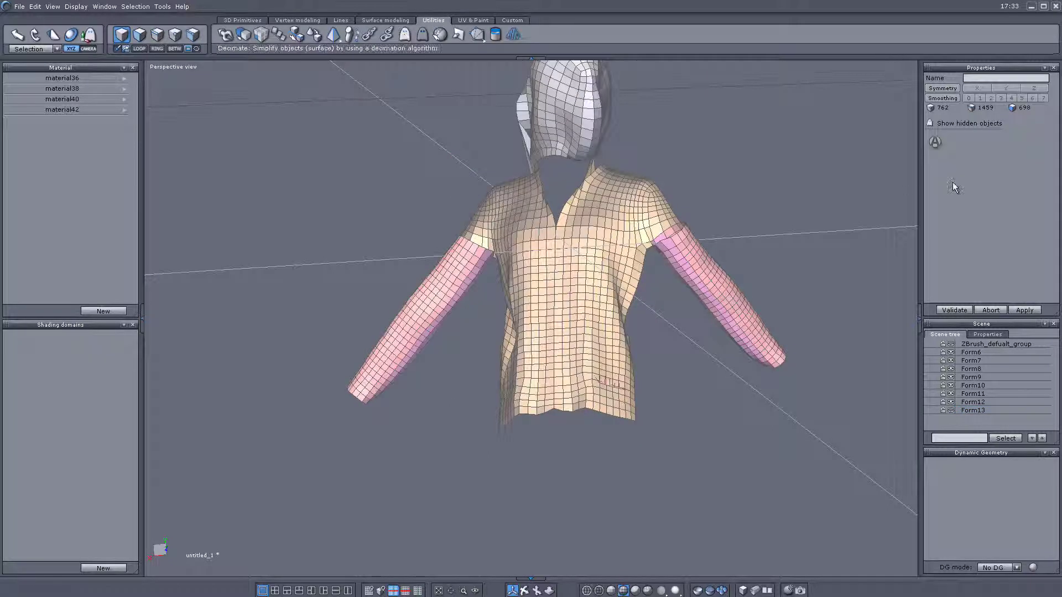
{"action": "left_click", "coordinate": [934, 141]}
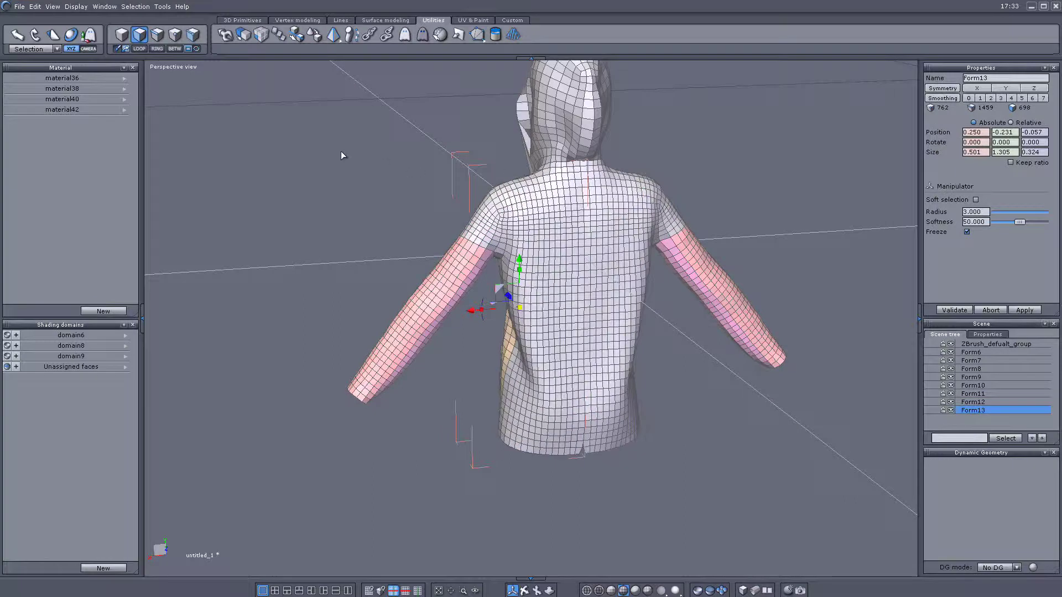
{"action": "right_click_drag", "start_coordinate": [340, 152], "coordinate": [973, 171]}
{"action": "right_click_drag", "start_coordinate": [829, 200], "coordinate": [974, 195]}
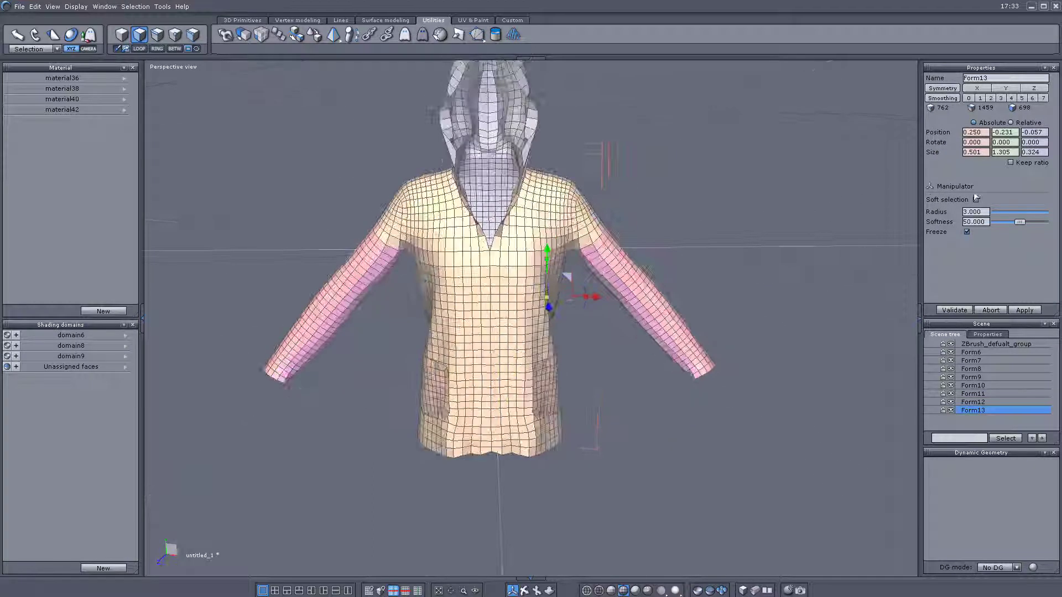
{"action": "scroll", "coordinate": [854, 288], "scroll_direction": "down", "scroll_amount": 3}
{"action": "middle_click_drag", "start_coordinate": [853, 287], "coordinate": [777, 296]}
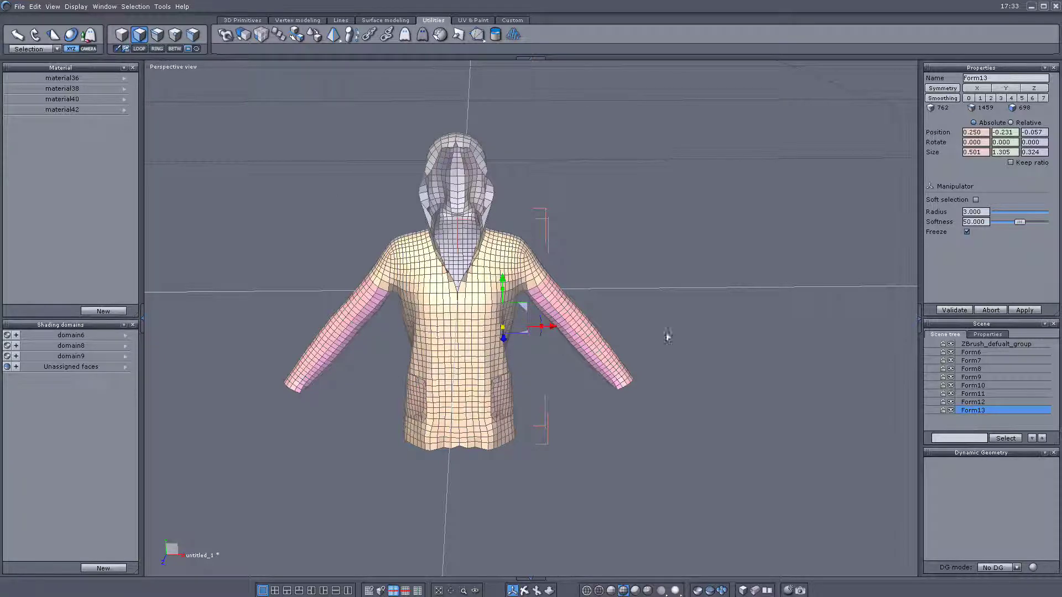
{"action": "scroll", "coordinate": [530, 288], "scroll_direction": "up", "scroll_amount": 4}
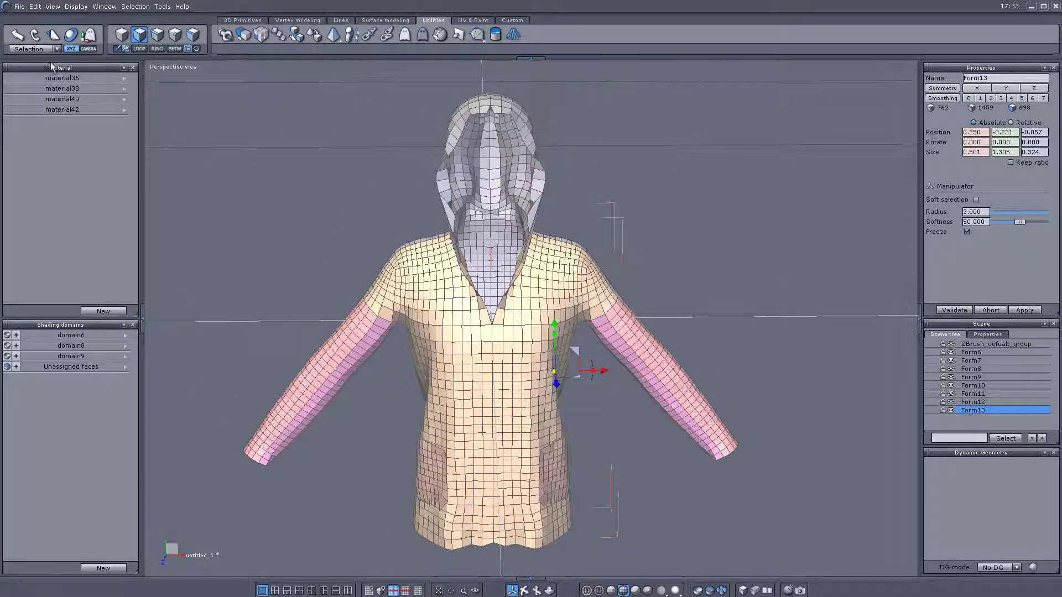
- Export the hoodie as a Wavefront OBJ named hexdone in the low folder
{"action": "left_click", "coordinate": [19, 7]}
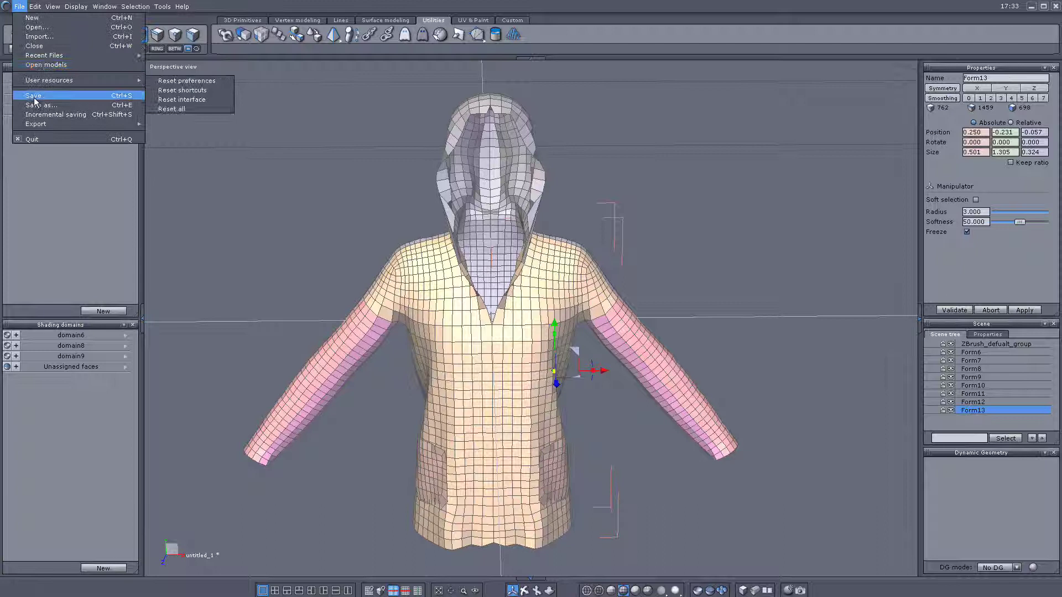
{"action": "mouse_move", "coordinate": [39, 125]}
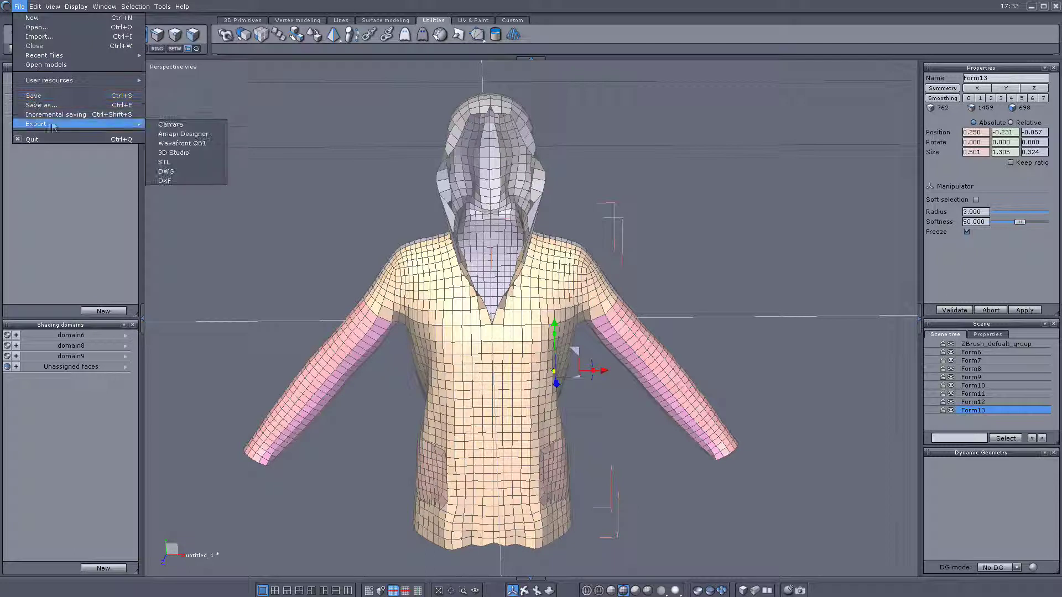
{"action": "left_click", "coordinate": [183, 144]}
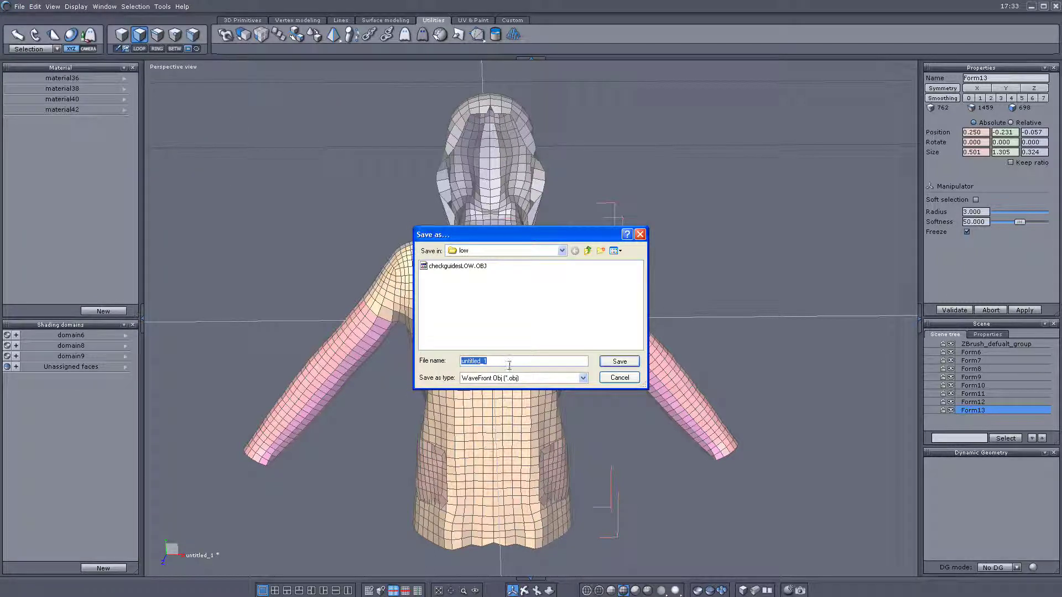
{"action": "left_click_drag", "start_coordinate": [507, 362], "coordinate": [457, 361]}
{"action": "left_click", "coordinate": [625, 361]}
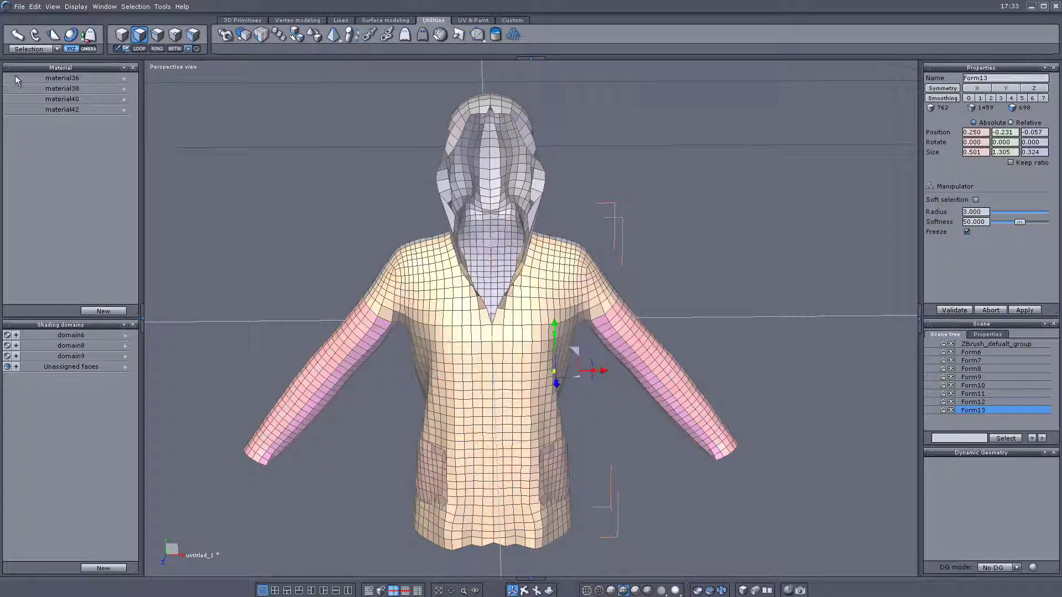
- Save the scene as a Hexagon file in the low folder
{"action": "left_click", "coordinate": [19, 6]}
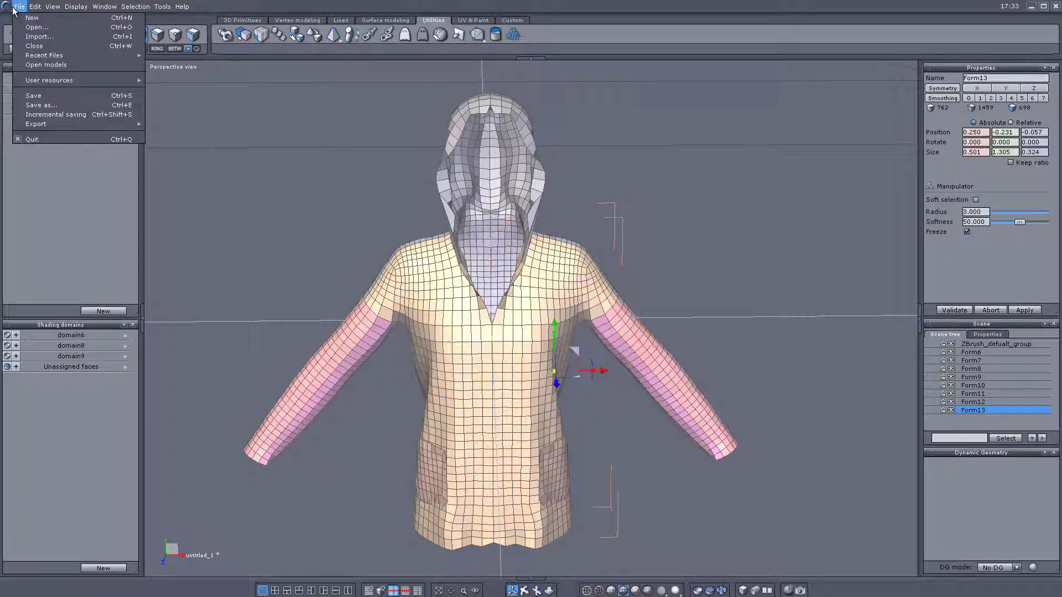
{"action": "left_click", "coordinate": [43, 106]}
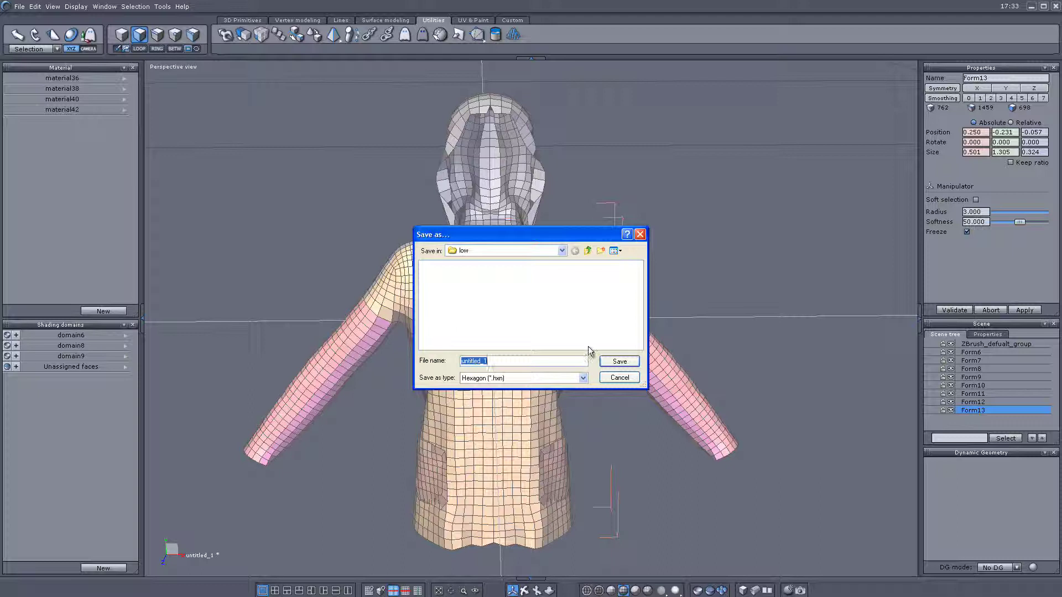
{"action": "left_click", "coordinate": [620, 362]}
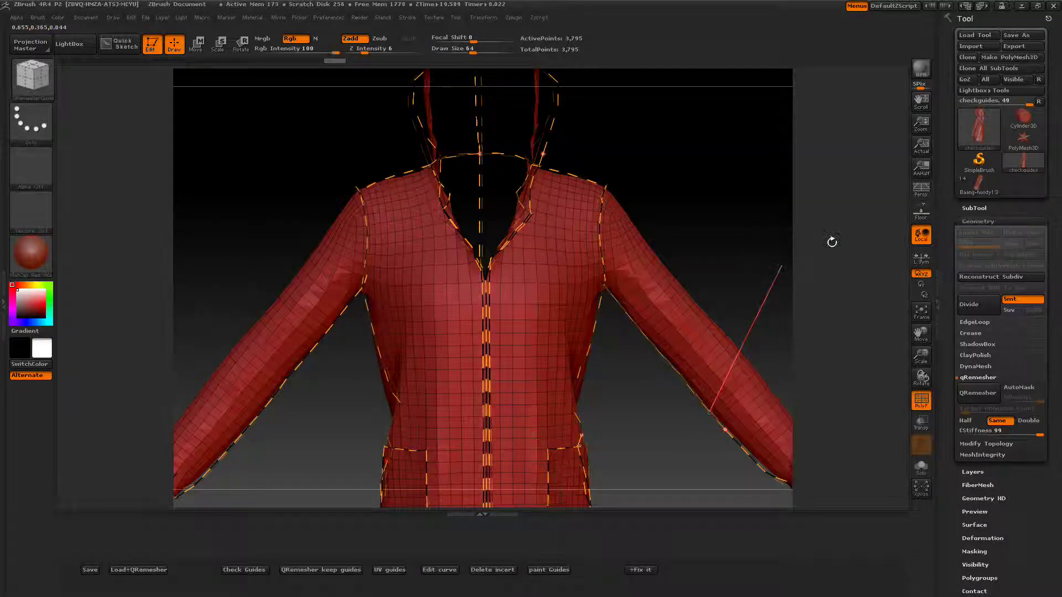
- Switch to ZBrush, make PolyMesh3D the active tool and import hexdone.obj with Weld set to 0.01
{"action": "left_click", "coordinate": [1024, 139]}
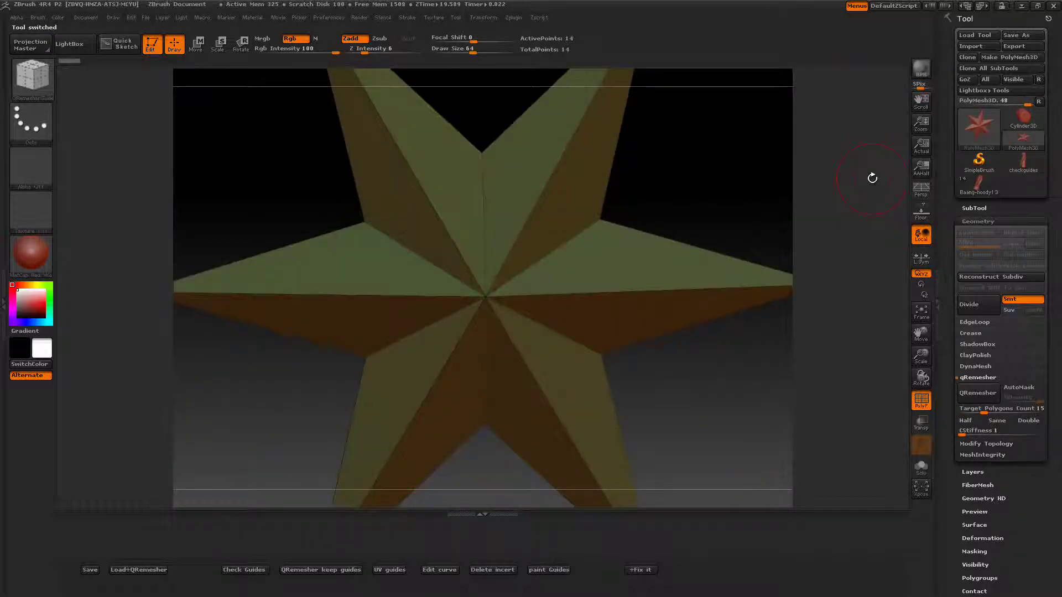
{"action": "key", "text": "f"}
{"action": "left_click_drag", "start_coordinate": [943, 261], "coordinate": [929, 142]}
{"action": "left_click", "coordinate": [971, 320]}
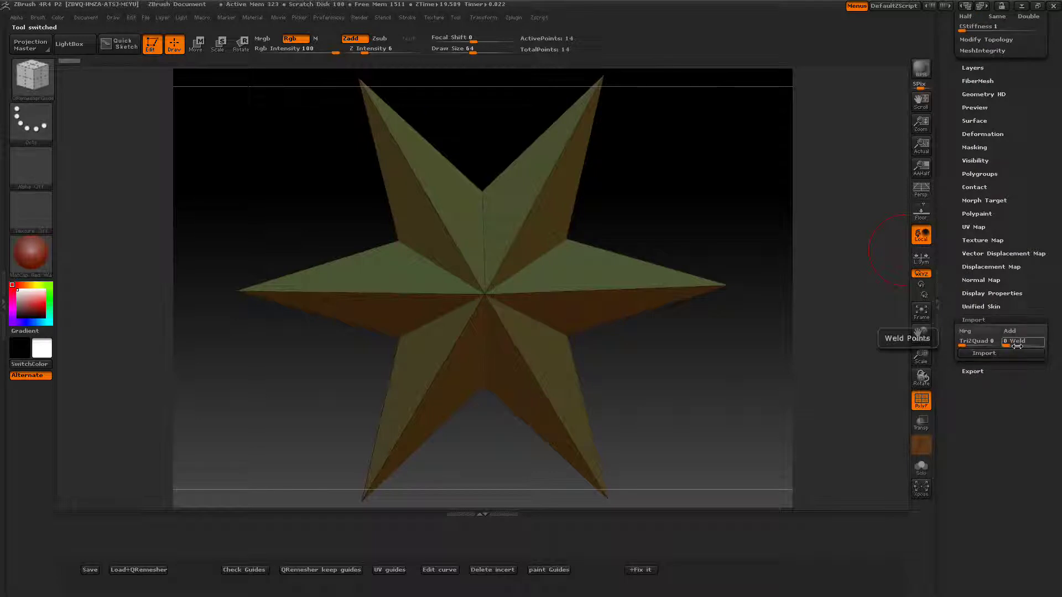
{"action": "left_click_drag", "start_coordinate": [1013, 342], "coordinate": [1037, 342]}
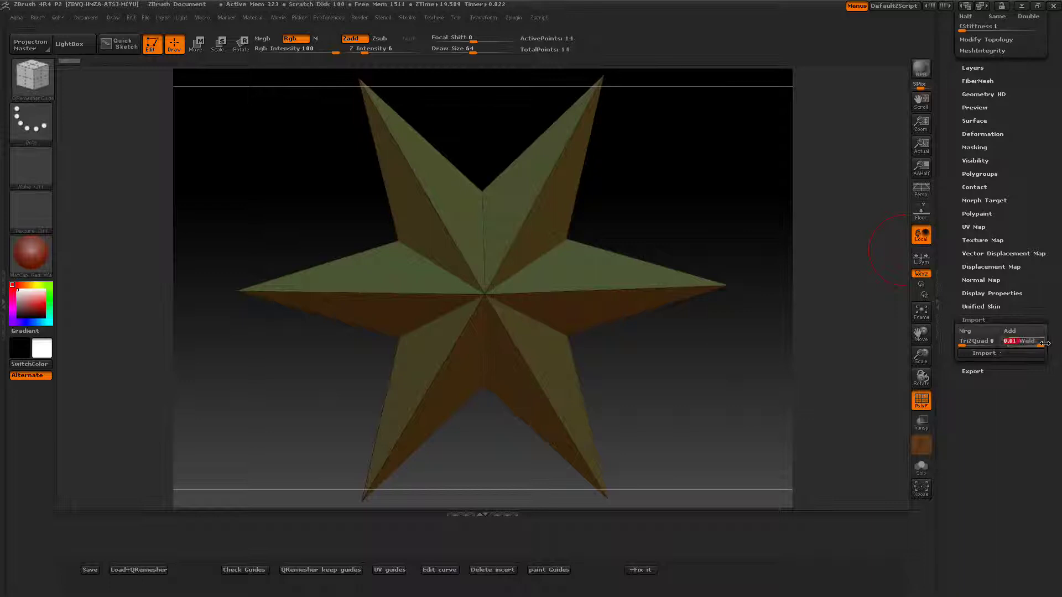
{"action": "left_click", "coordinate": [1012, 353]}
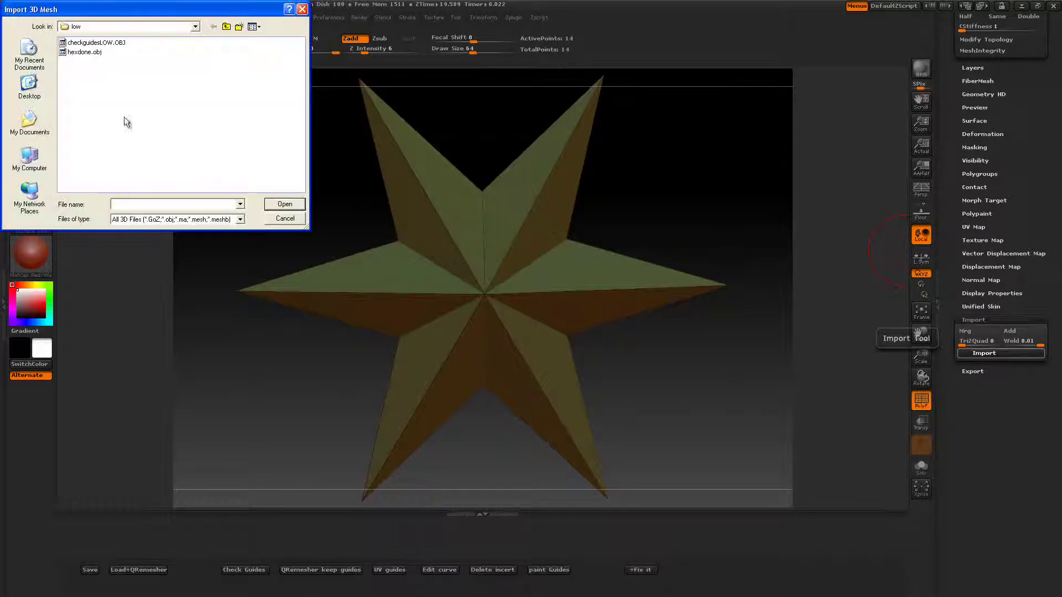
{"action": "left_click", "coordinate": [82, 53]}
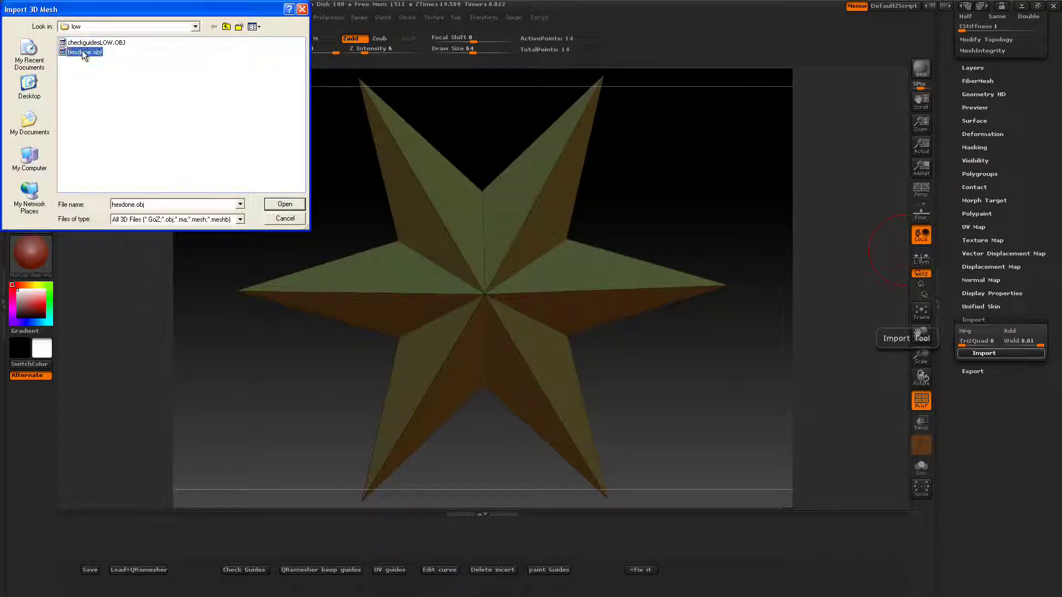
{"action": "left_click", "coordinate": [269, 204]}
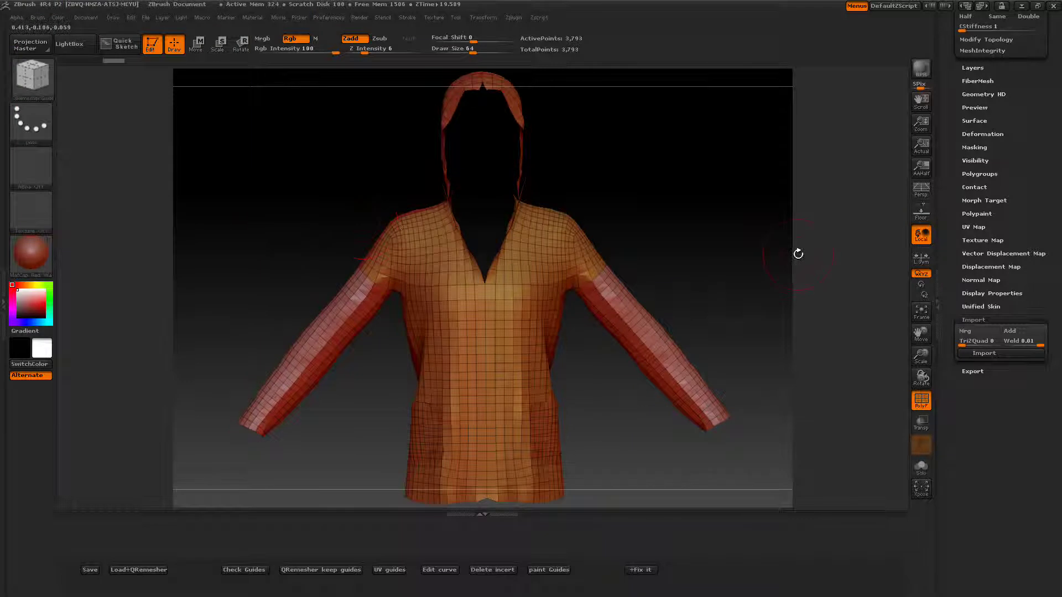
- Isolate the sleeve and front-half polygroups in turn to check them, and show the whole hoodie again
{"action": "left_click_drag", "start_coordinate": [954, 248], "coordinate": [946, 391]}
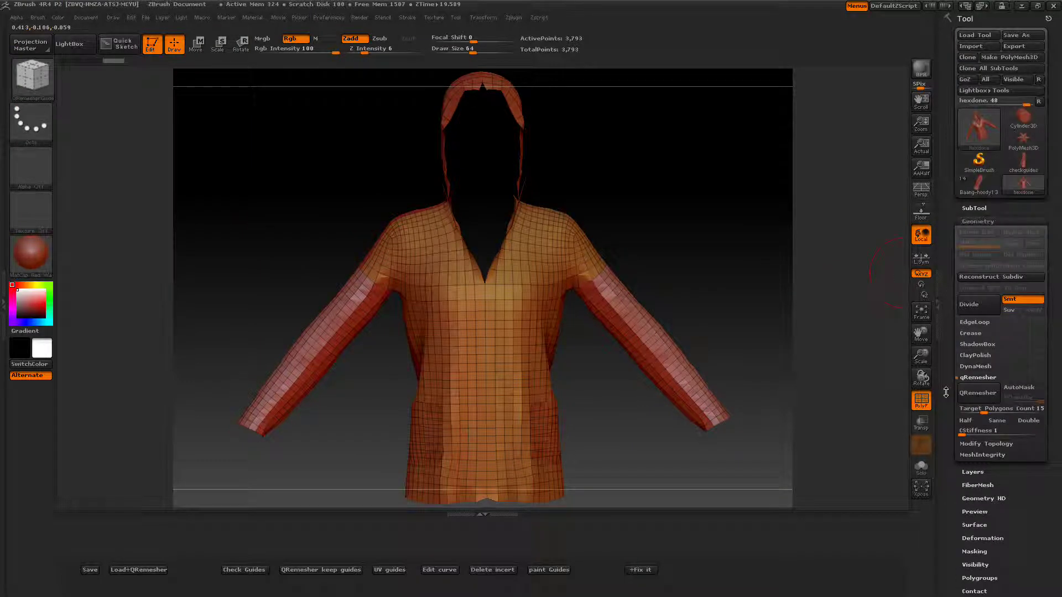
{"action": "left_click", "coordinate": [654, 345], "text": "ctrl+shift"}
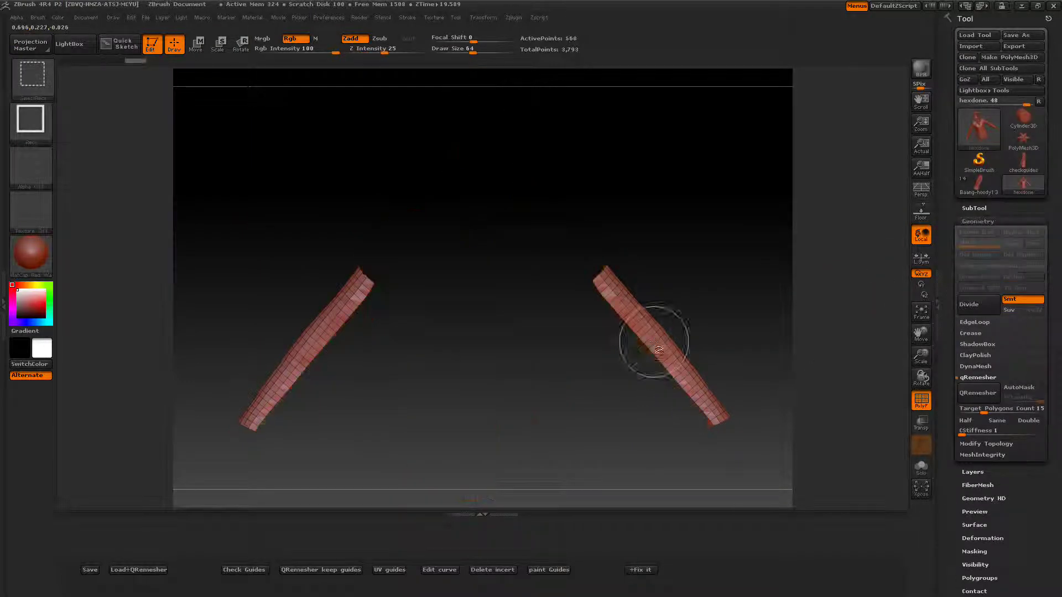
{"action": "left_click", "coordinate": [677, 258], "text": "ctrl+shift"}
{"action": "left_click", "coordinate": [523, 326], "text": "ctrl+shift"}
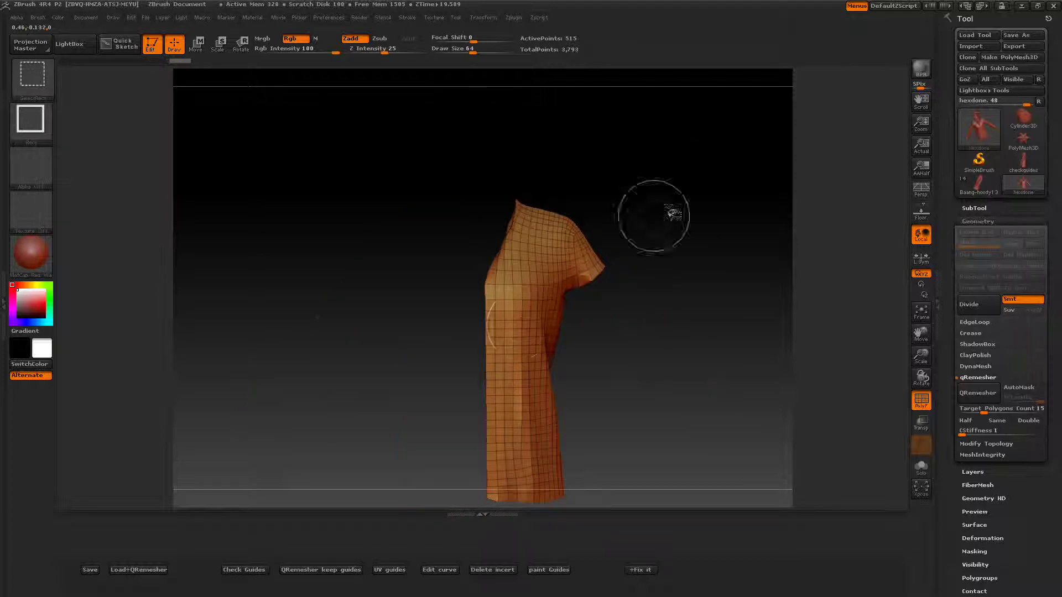
{"action": "left_click", "coordinate": [679, 188], "text": "ctrl+shift"}
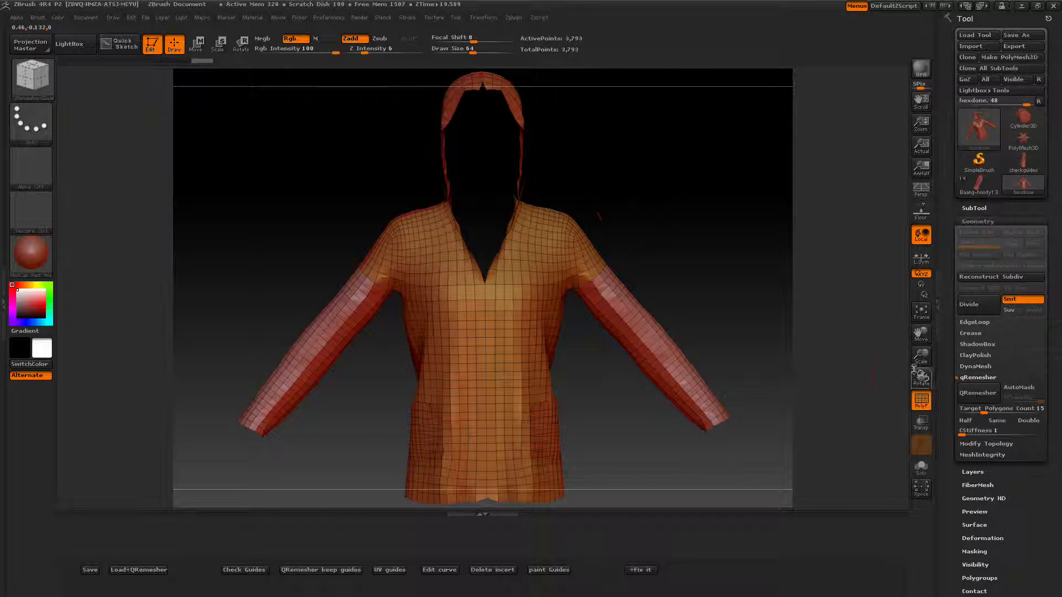
- Divide the hoodie once and examine the smoothed mesh
{"action": "left_click", "coordinate": [970, 307]}
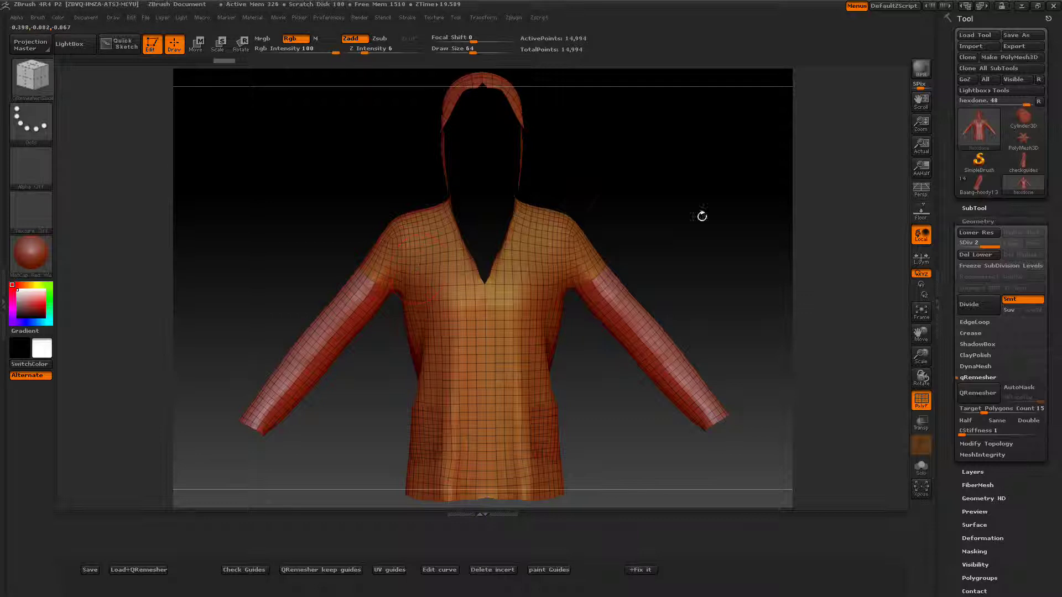
{"action": "left_click_drag", "start_coordinate": [725, 232], "coordinate": [727, 270]}
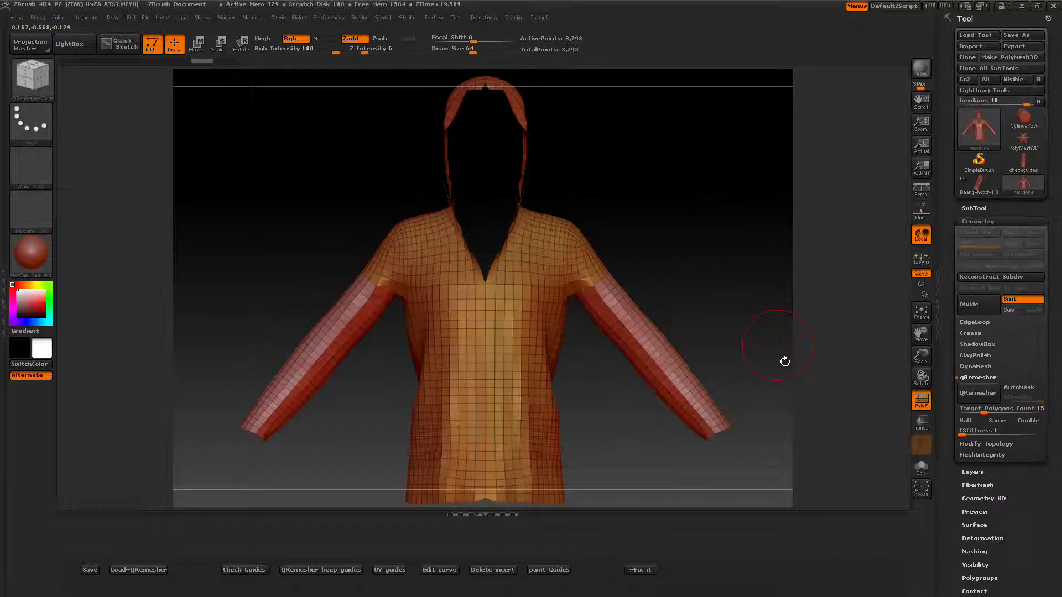
- Turn on double-sided display for the hoodie so its inner surfaces are shown
{"action": "left_click_drag", "start_coordinate": [944, 476], "coordinate": [933, 366]}
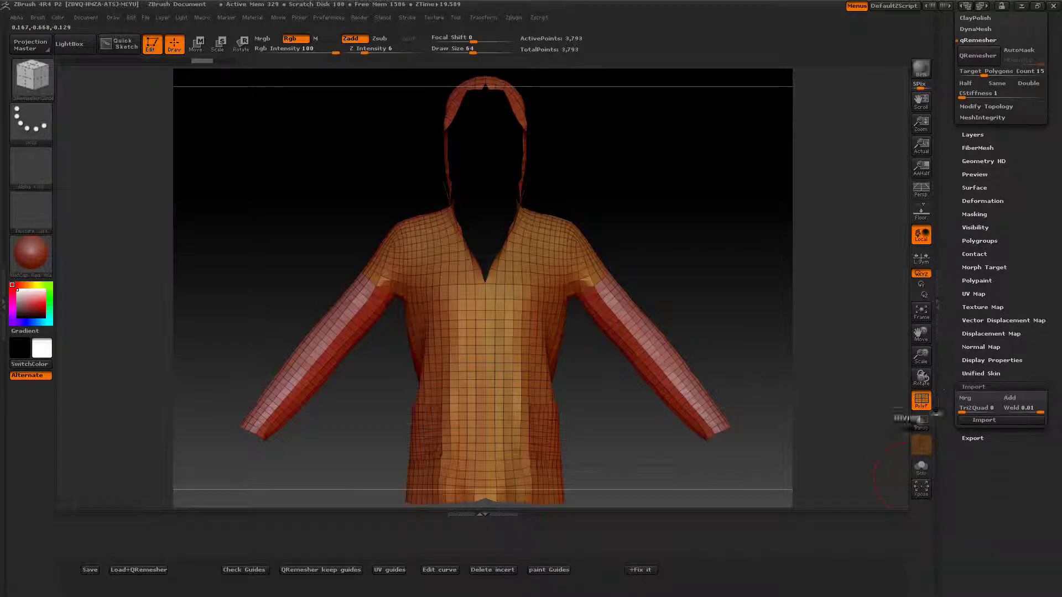
{"action": "left_click", "coordinate": [973, 360]}
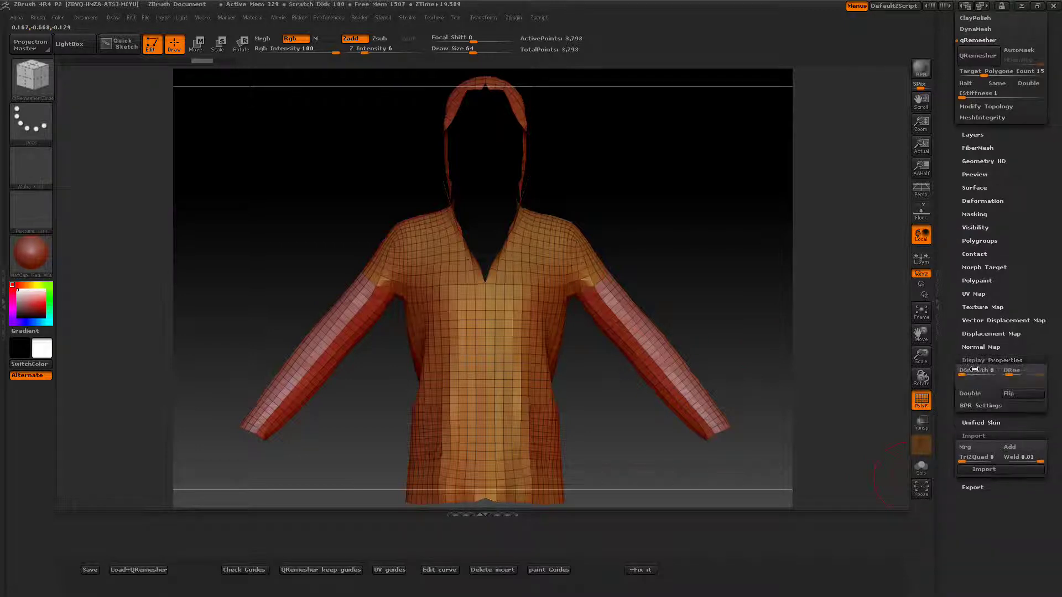
{"action": "left_click", "coordinate": [976, 393]}
{"action": "left_click_drag", "start_coordinate": [750, 282], "coordinate": [680, 241]}
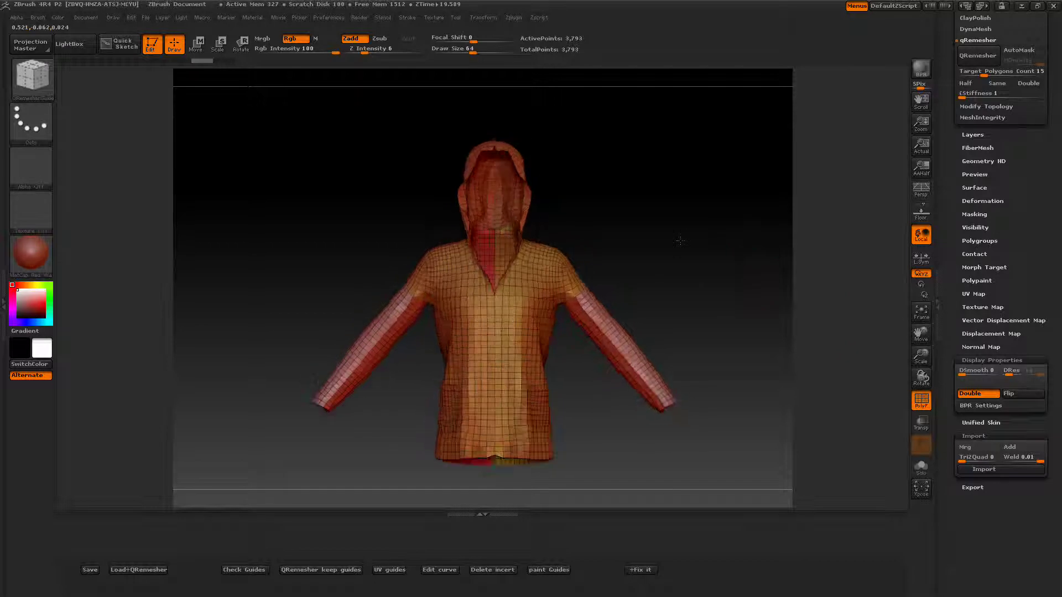
- Unwrap the hoodie with UV Master, with Symmetry and Polygroups enabled so each polygroup gets its own UV island
{"action": "left_click", "coordinate": [517, 18]}
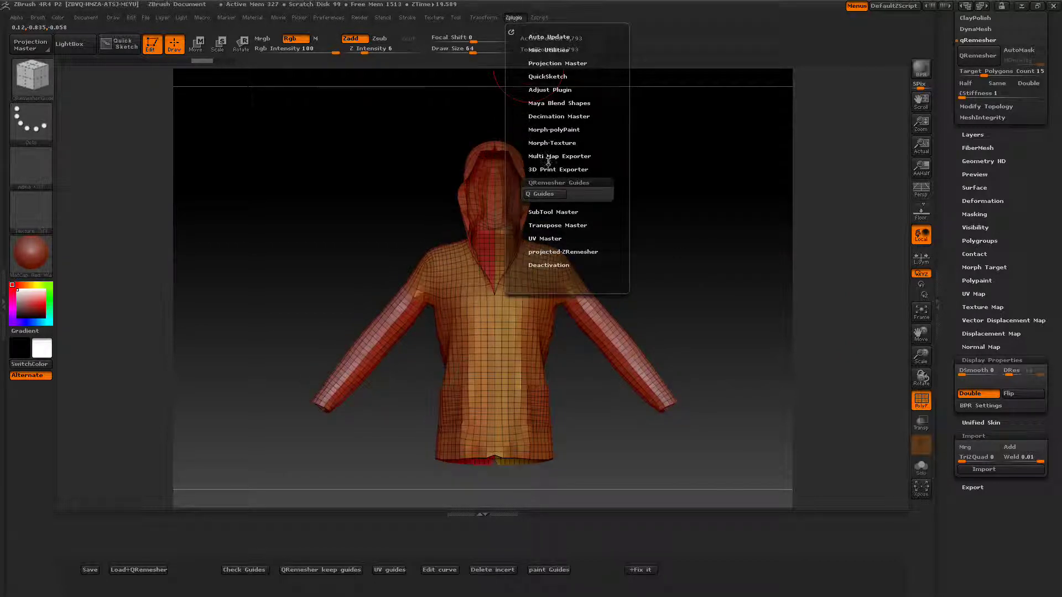
{"action": "left_click", "coordinate": [551, 182]}
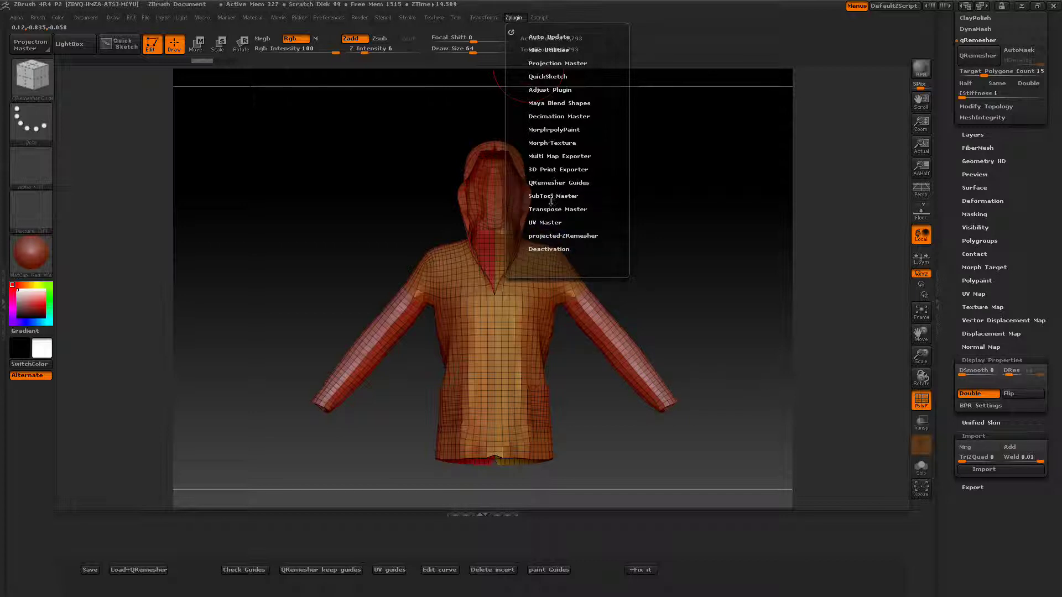
{"action": "left_click", "coordinate": [545, 222]}
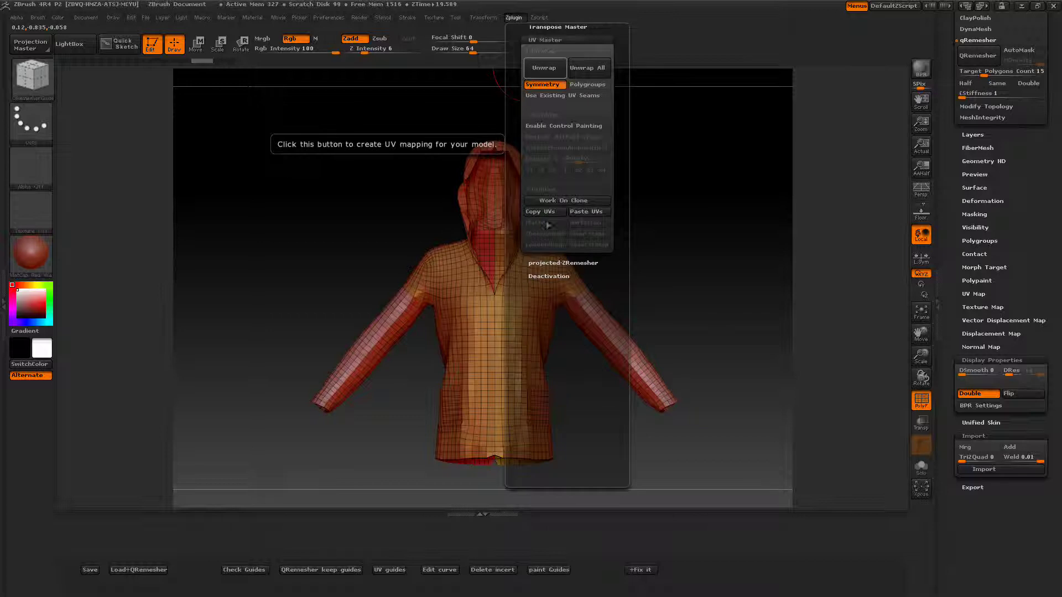
{"action": "left_click", "coordinate": [590, 85]}
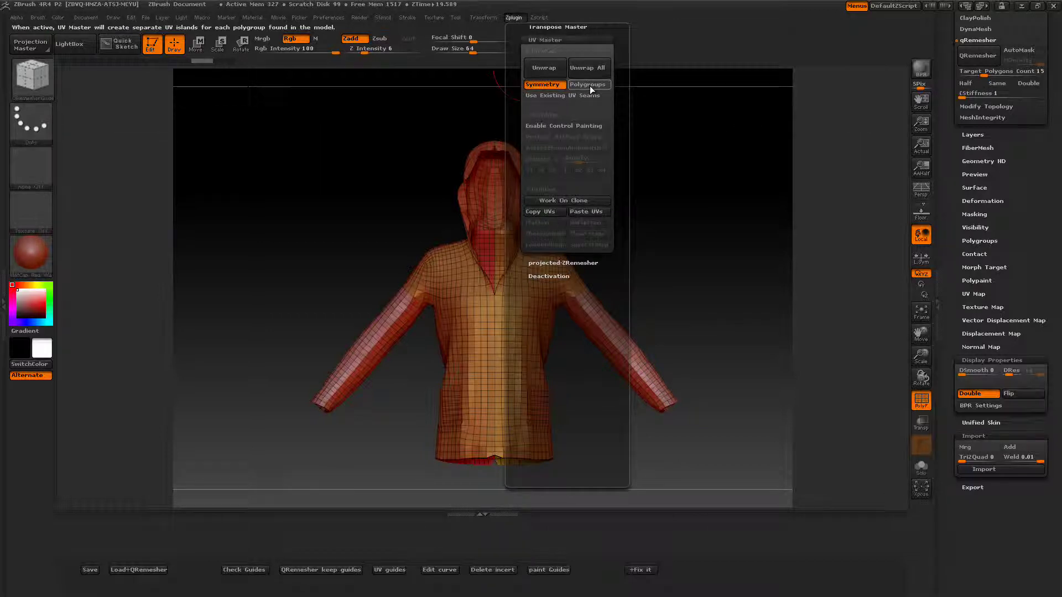
{"action": "left_click", "coordinate": [547, 73]}
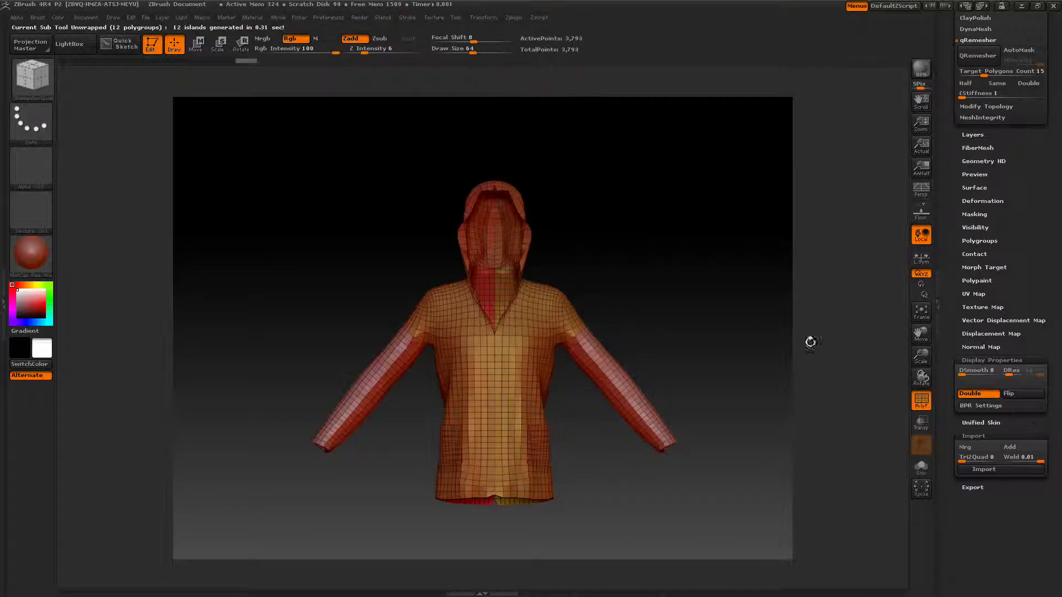
- Morph the hoodie to its flat UV layout and examine all the islands in full view
{"action": "left_click", "coordinate": [983, 360]}
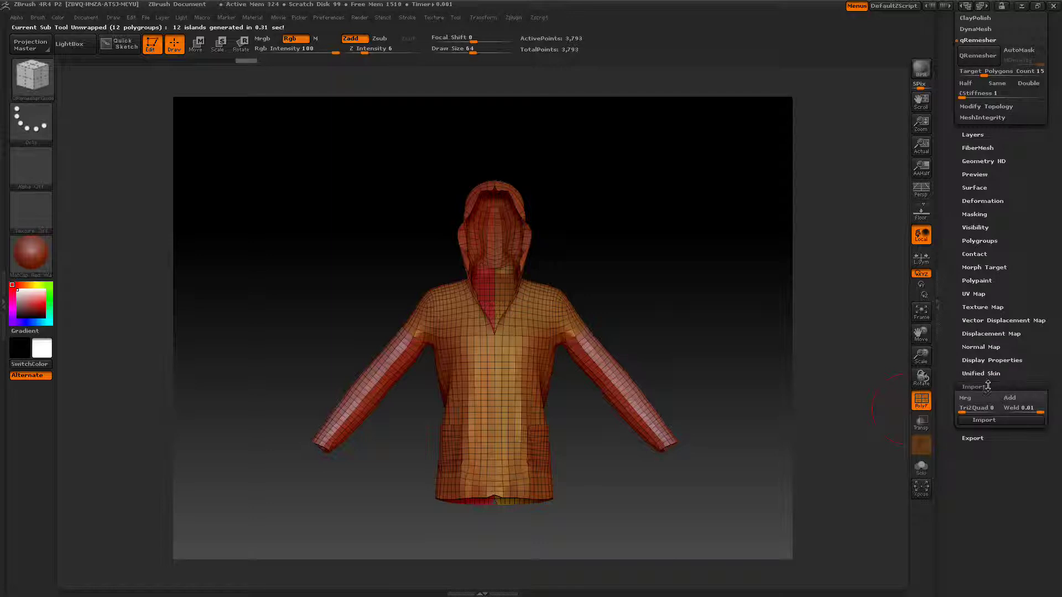
{"action": "left_click", "coordinate": [988, 385]}
{"action": "left_click", "coordinate": [982, 297]}
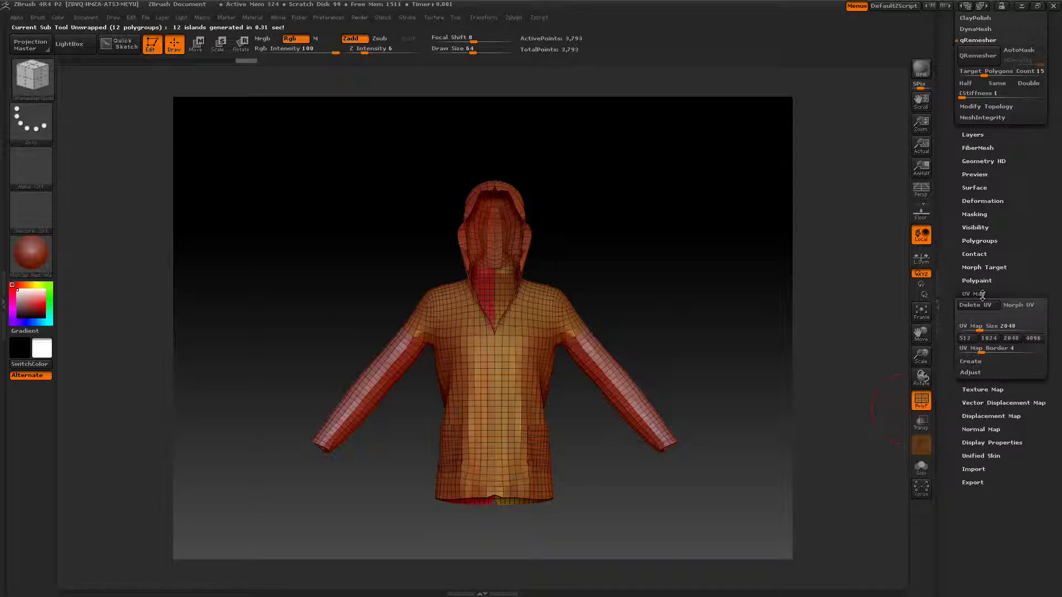
{"action": "left_click", "coordinate": [1016, 305]}
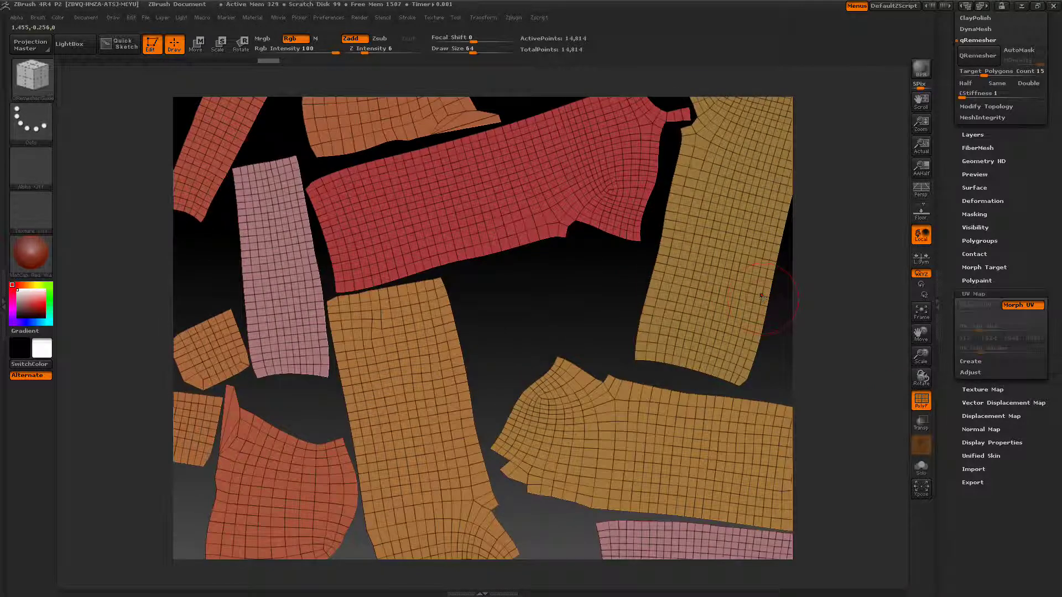
{"action": "key", "text": "f"}
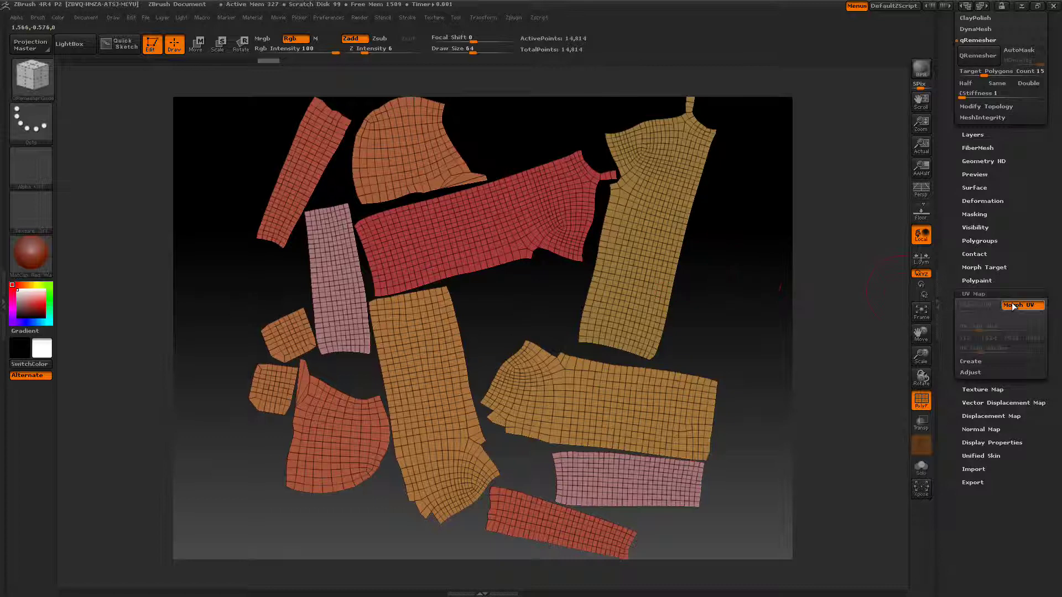
- Switch Morph UV off and on repeatedly to compare the 3D hoodie with its flattened UV islands
{"action": "left_click", "coordinate": [1014, 306]}
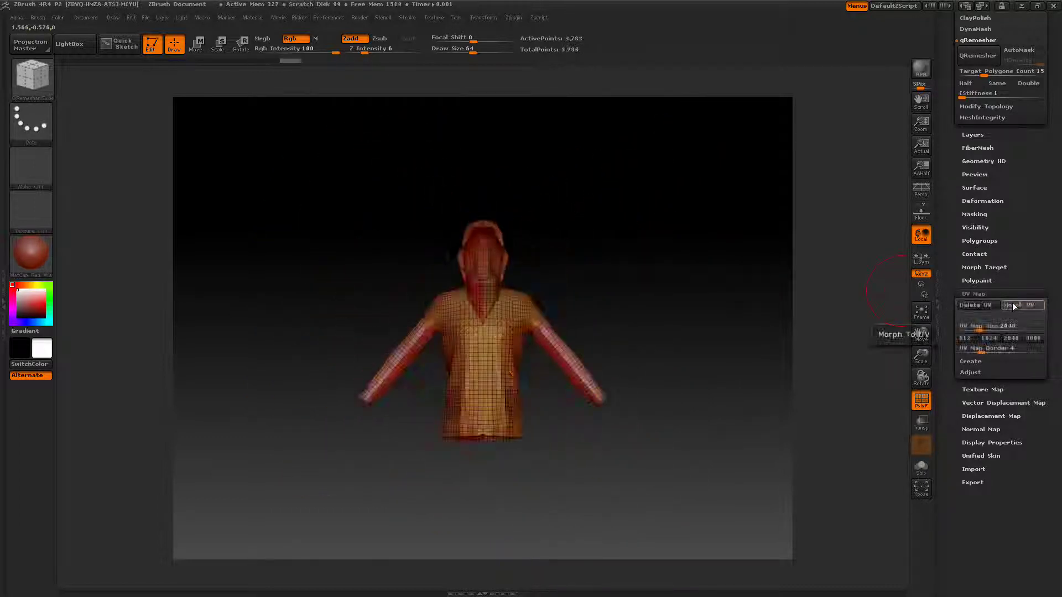
{"action": "left_click", "coordinate": [1012, 305]}
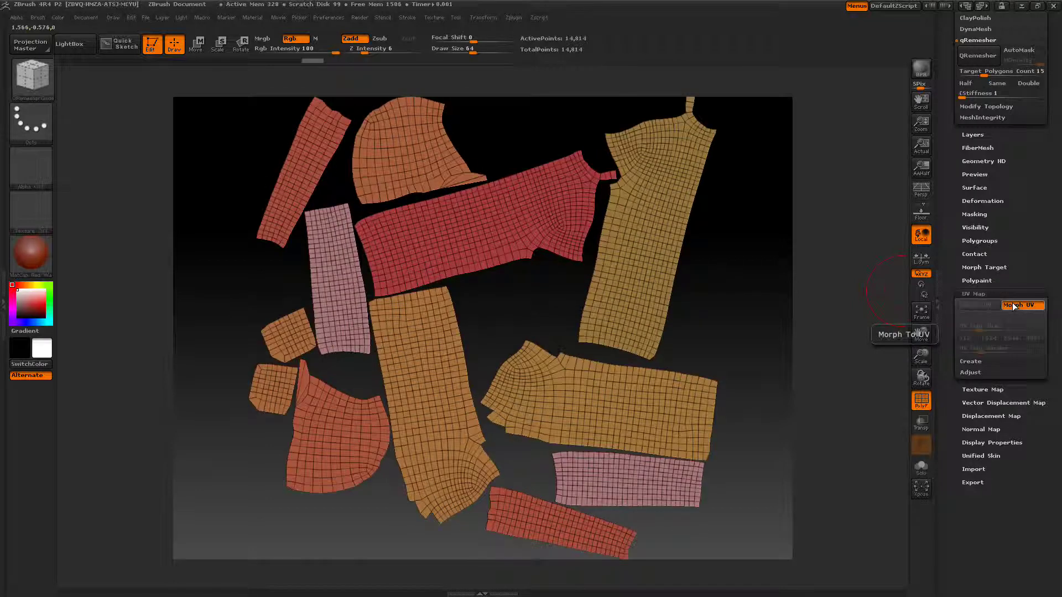
{"action": "left_click", "coordinate": [1013, 306]}
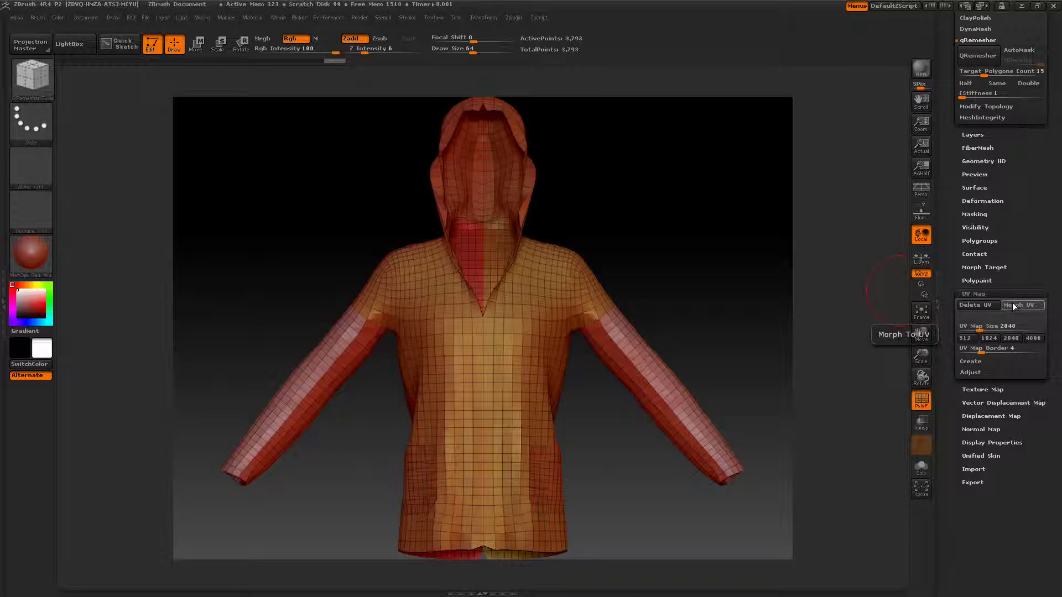
{"action": "left_click", "coordinate": [1013, 307]}
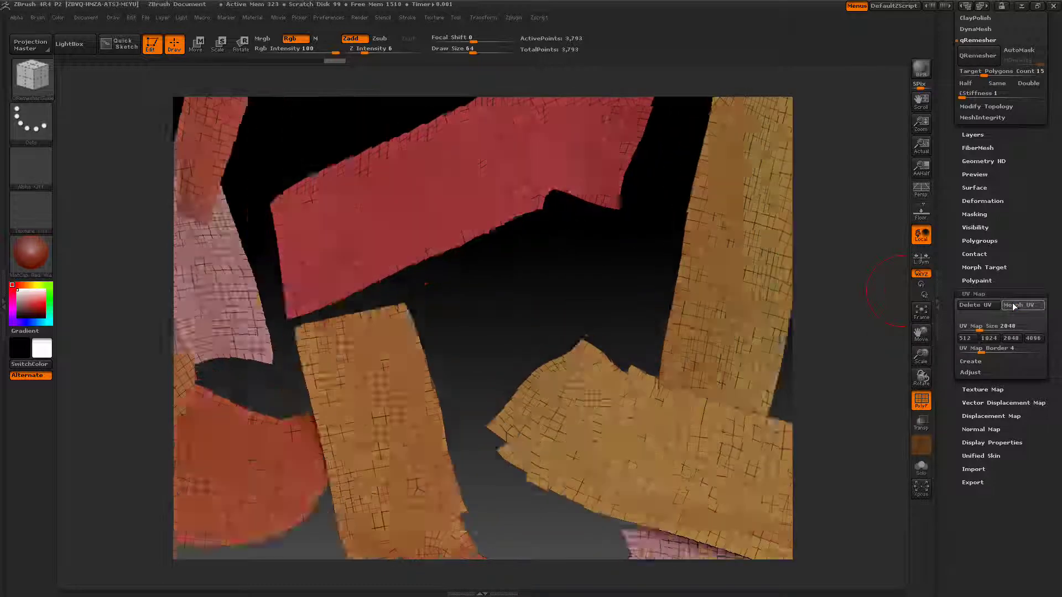